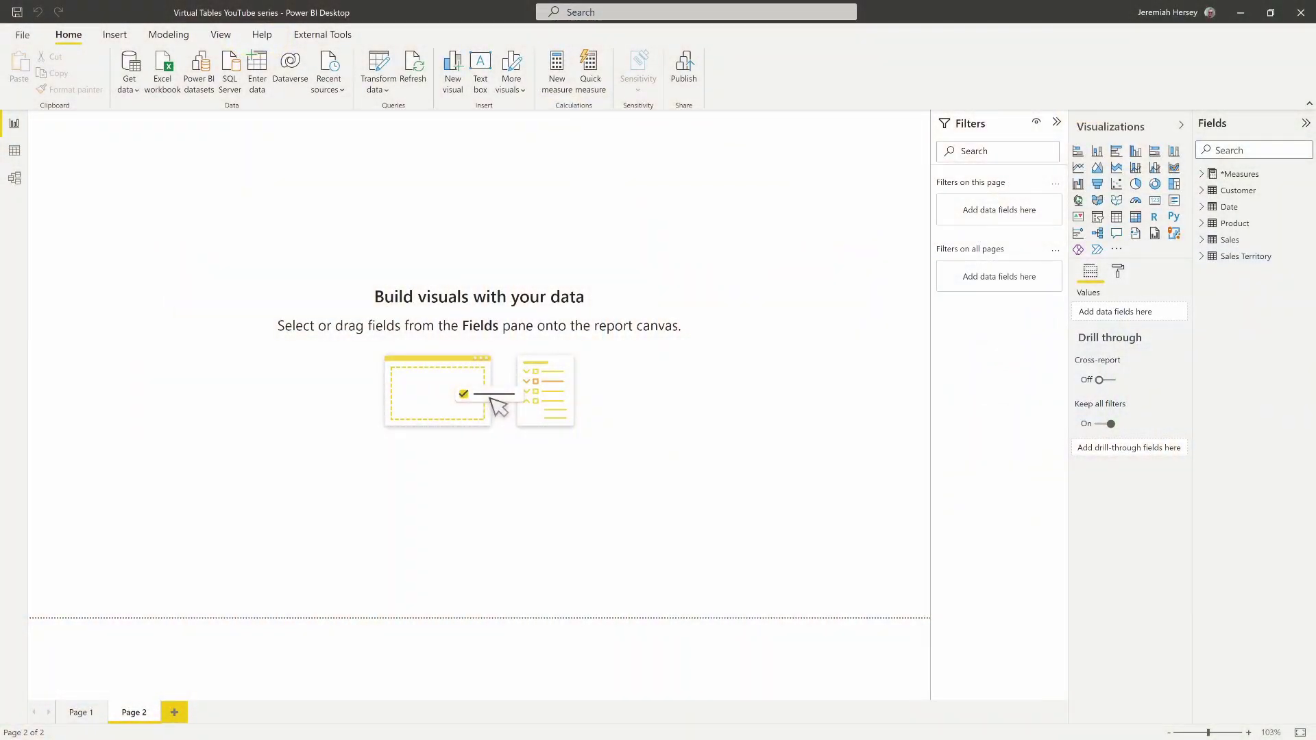
# Switch to the Data view and create a new calculated table with the default 'Table =' formula.
pyautogui.click(14, 151)
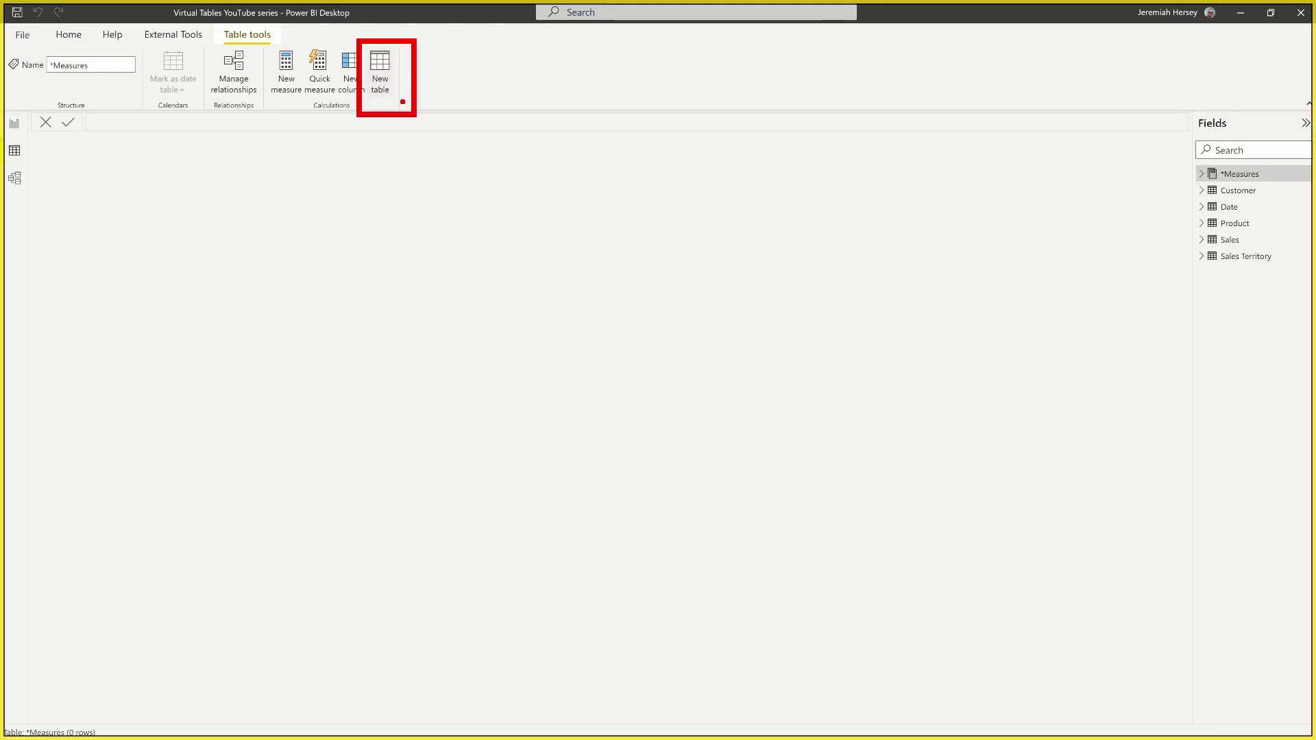
pyautogui.click(379, 60)
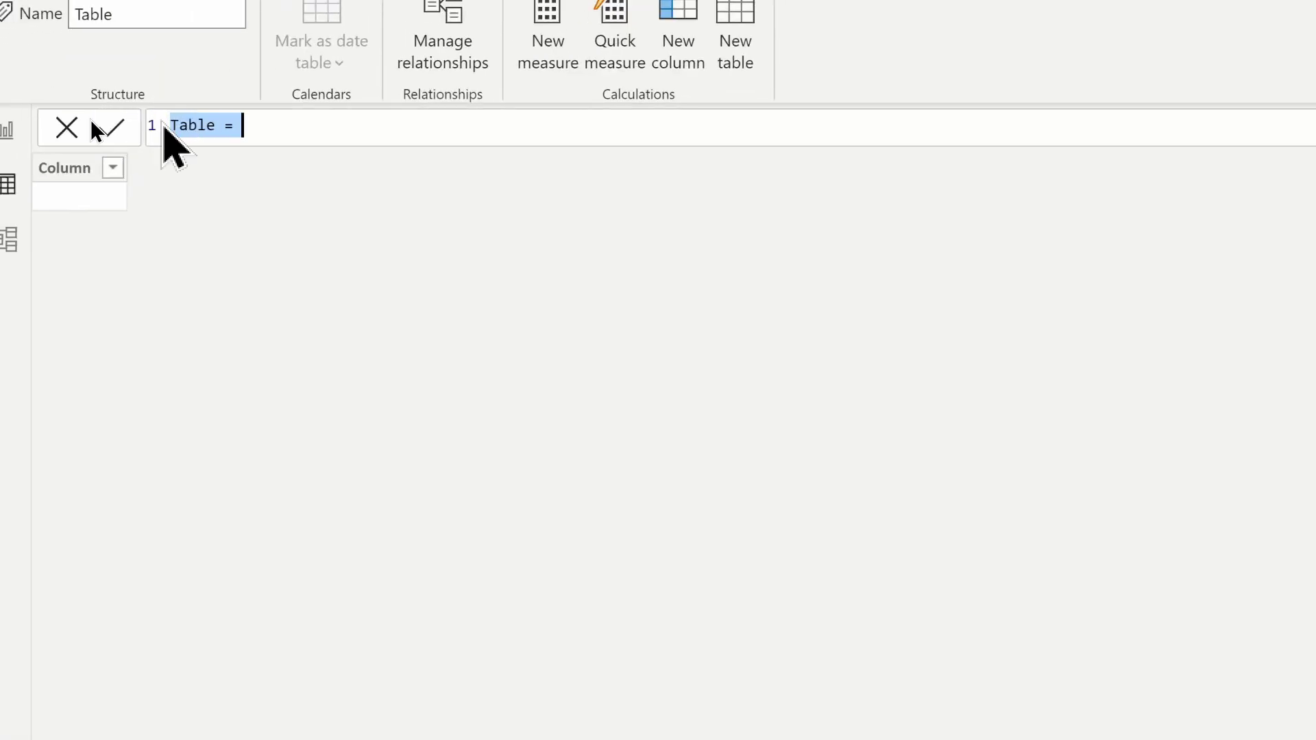
# Name the table 'Select Columns' and start SELECTCOLUMNS( with 'Product' as its table argument.
pyautogui.write('Select Col')
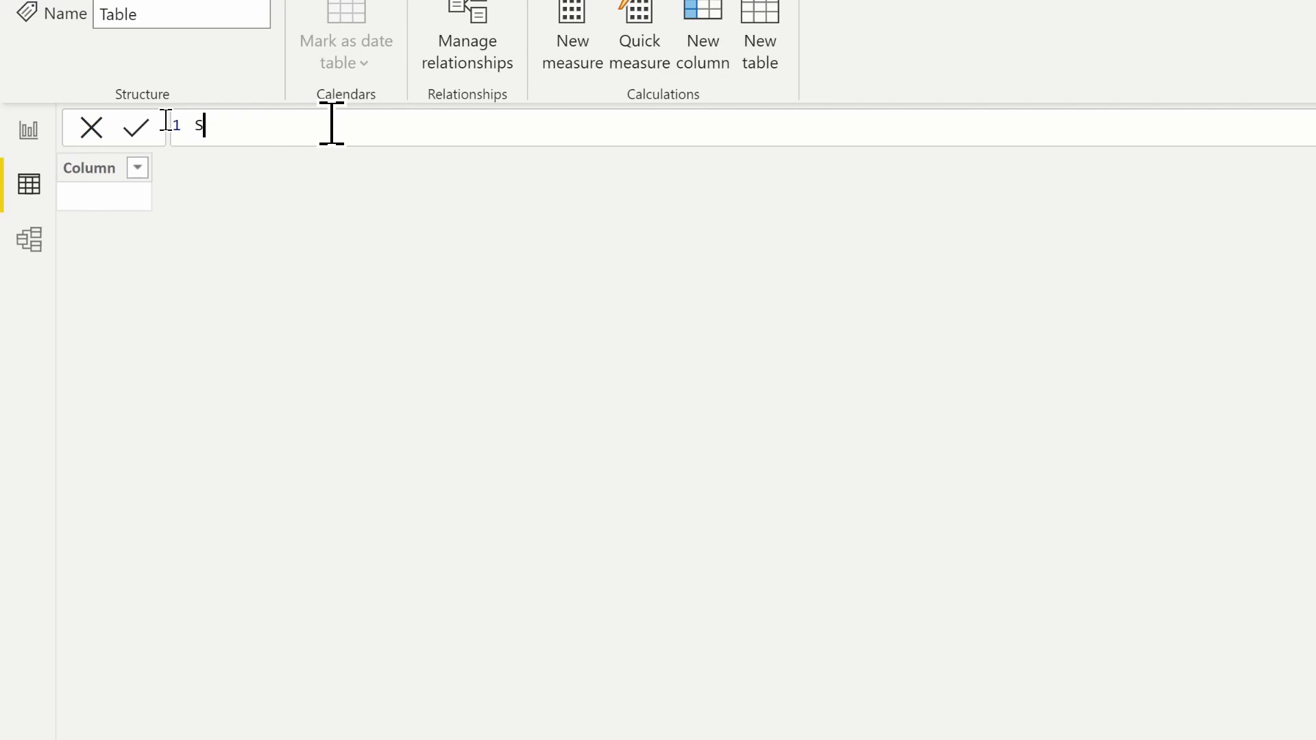
pyautogui.write('umns =')
pyautogui.hotkey('shift', 'Return')
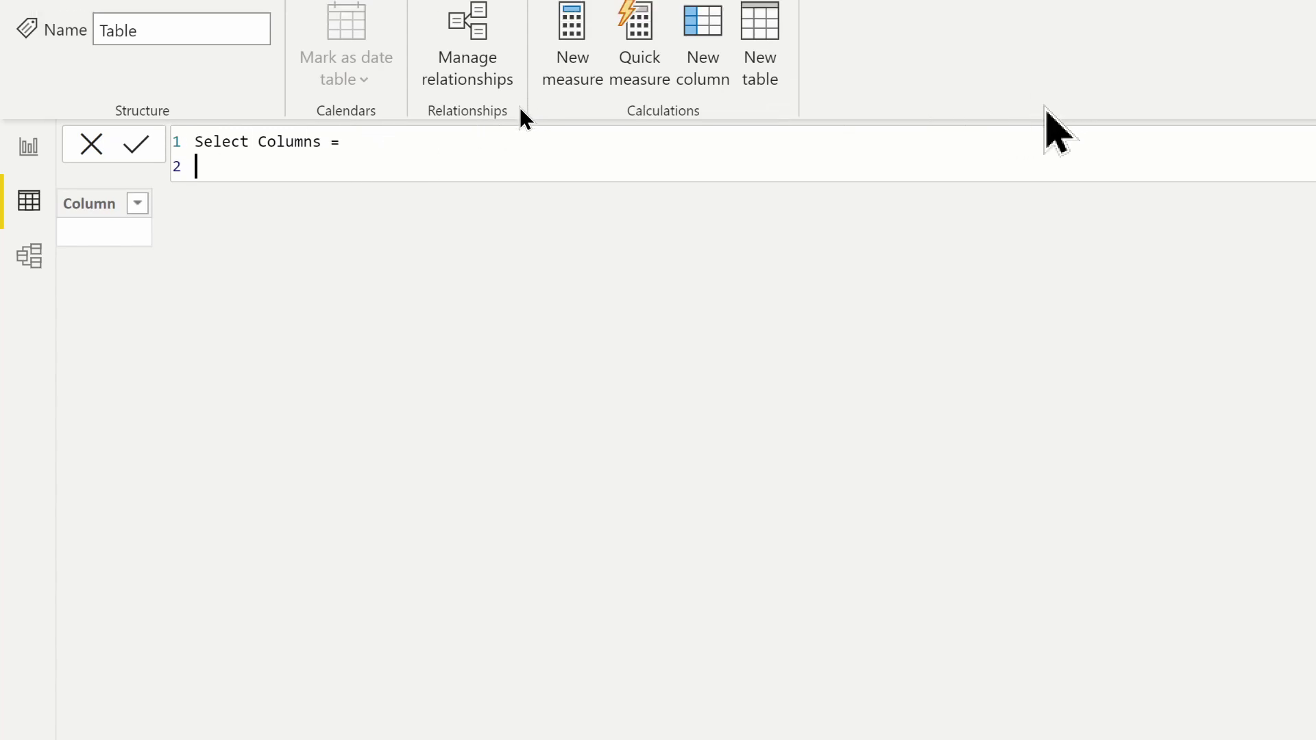
pyautogui.press('Tab')
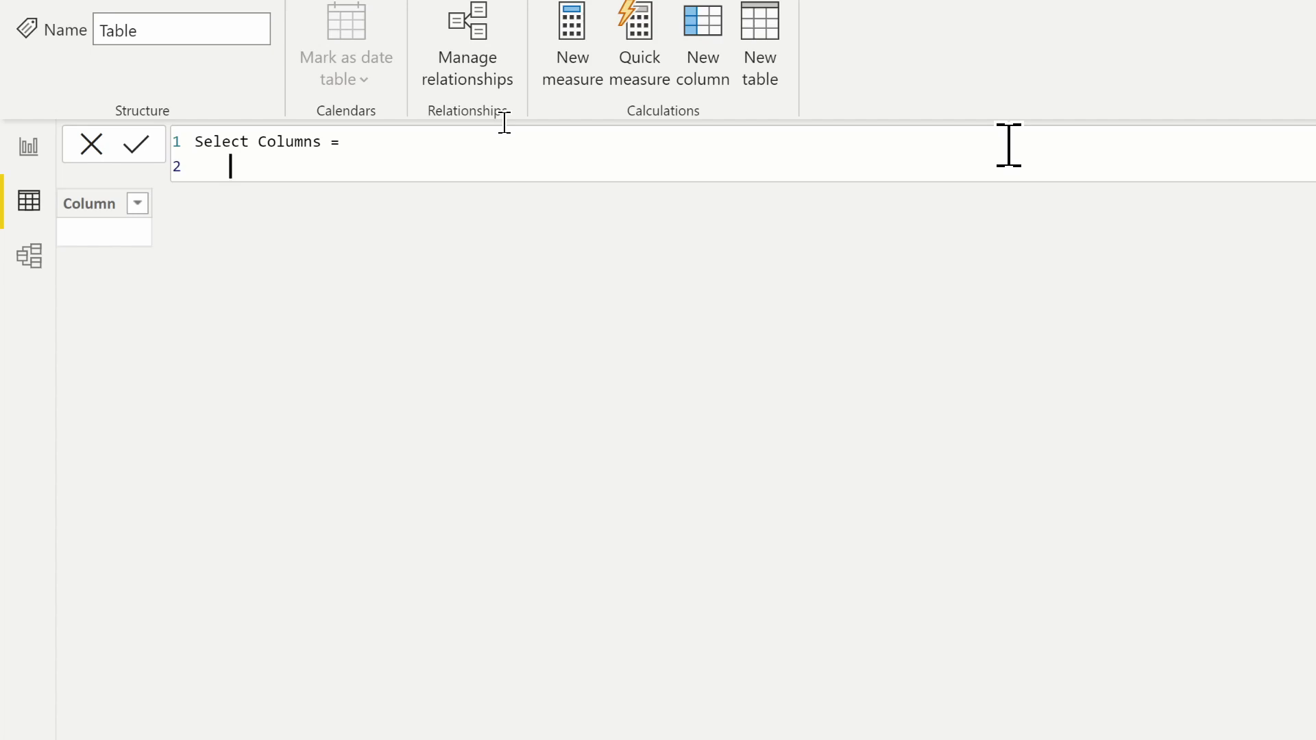
pyautogui.write('sele')
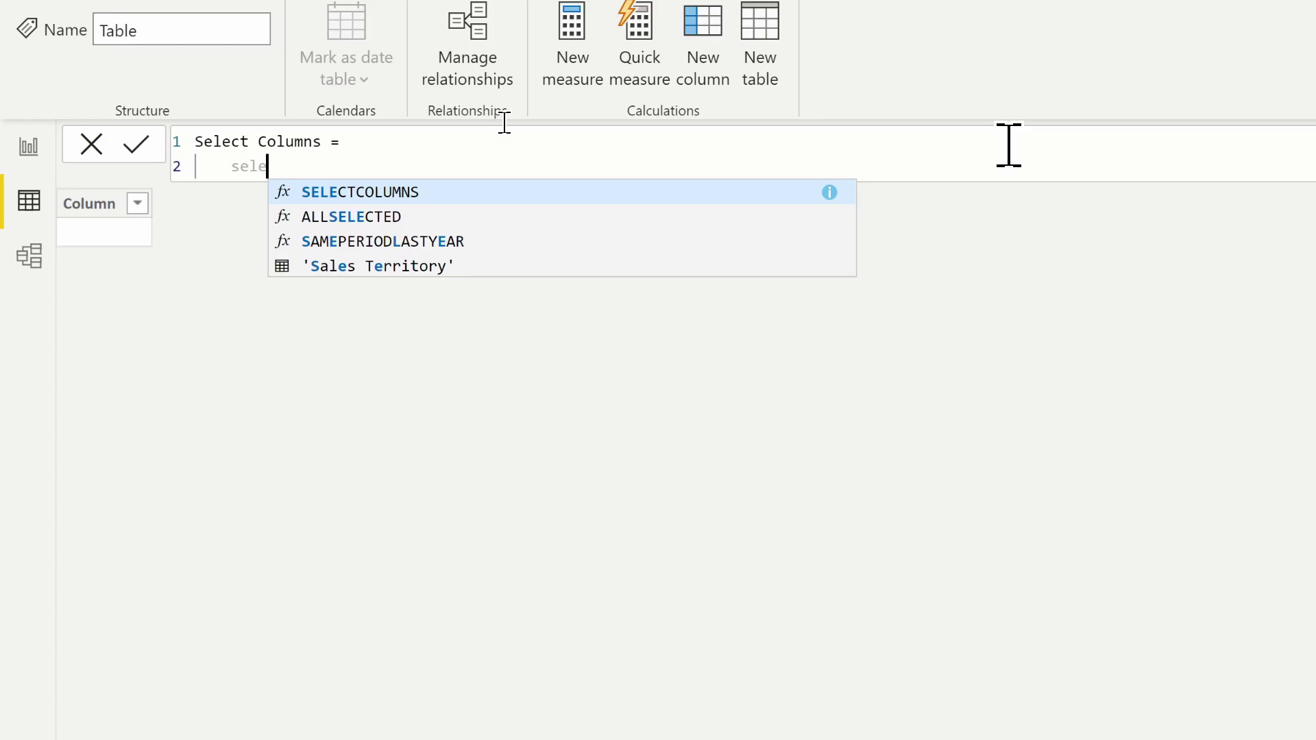
pyautogui.press('Tab')
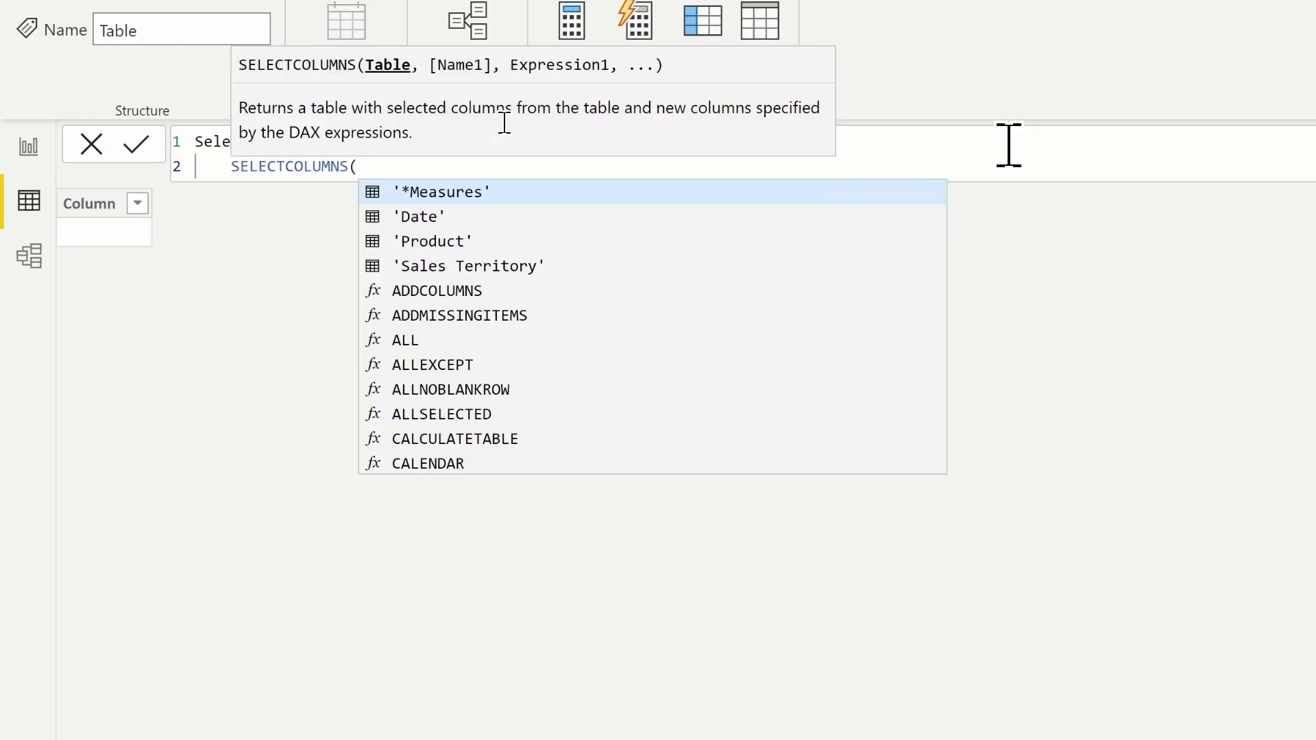
pyautogui.hotkey('shift', 'Return')
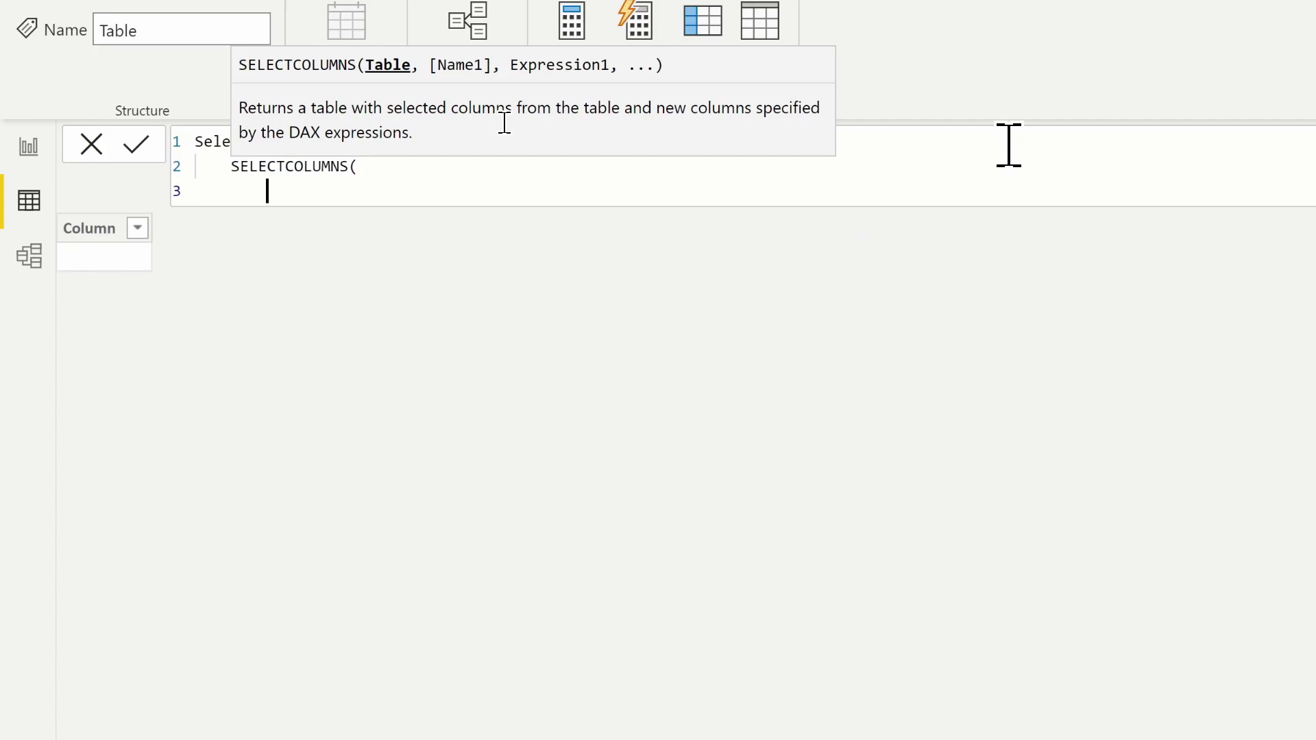
pyautogui.write("'")
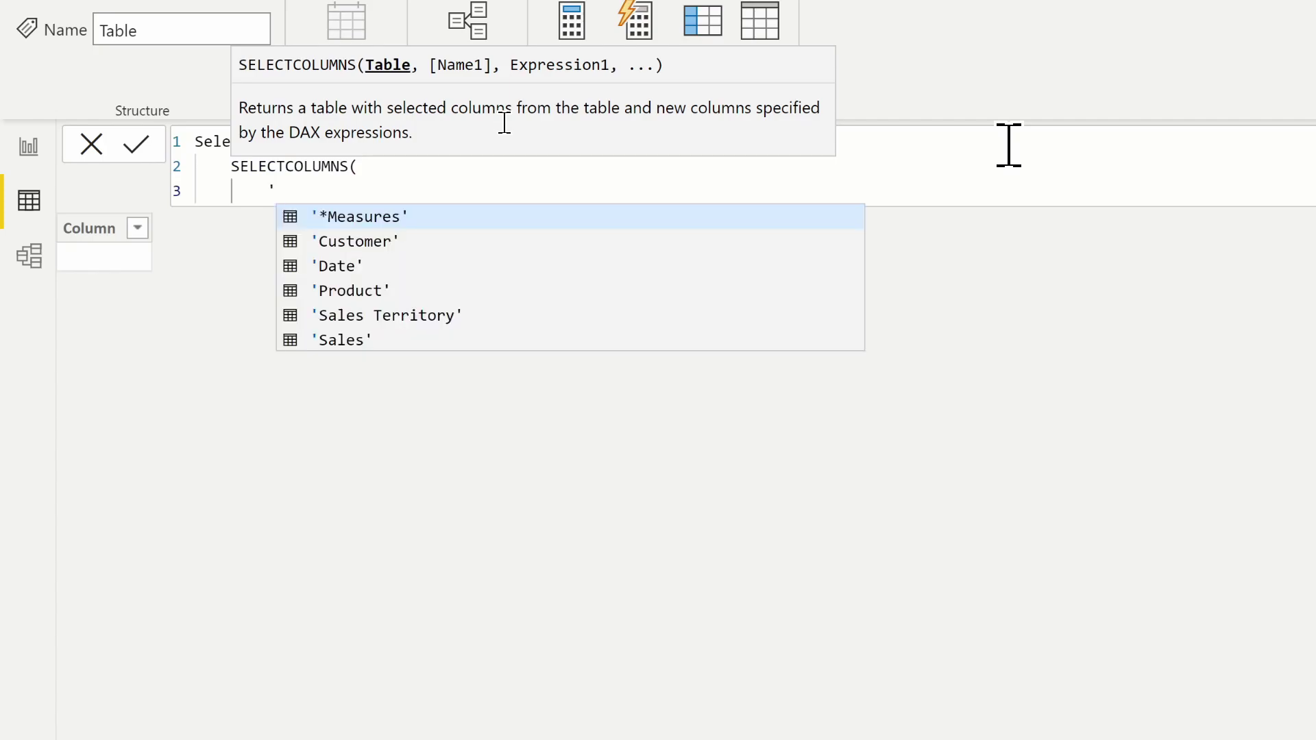
pyautogui.press('Down')
pyautogui.press('Down')
pyautogui.press('Down')
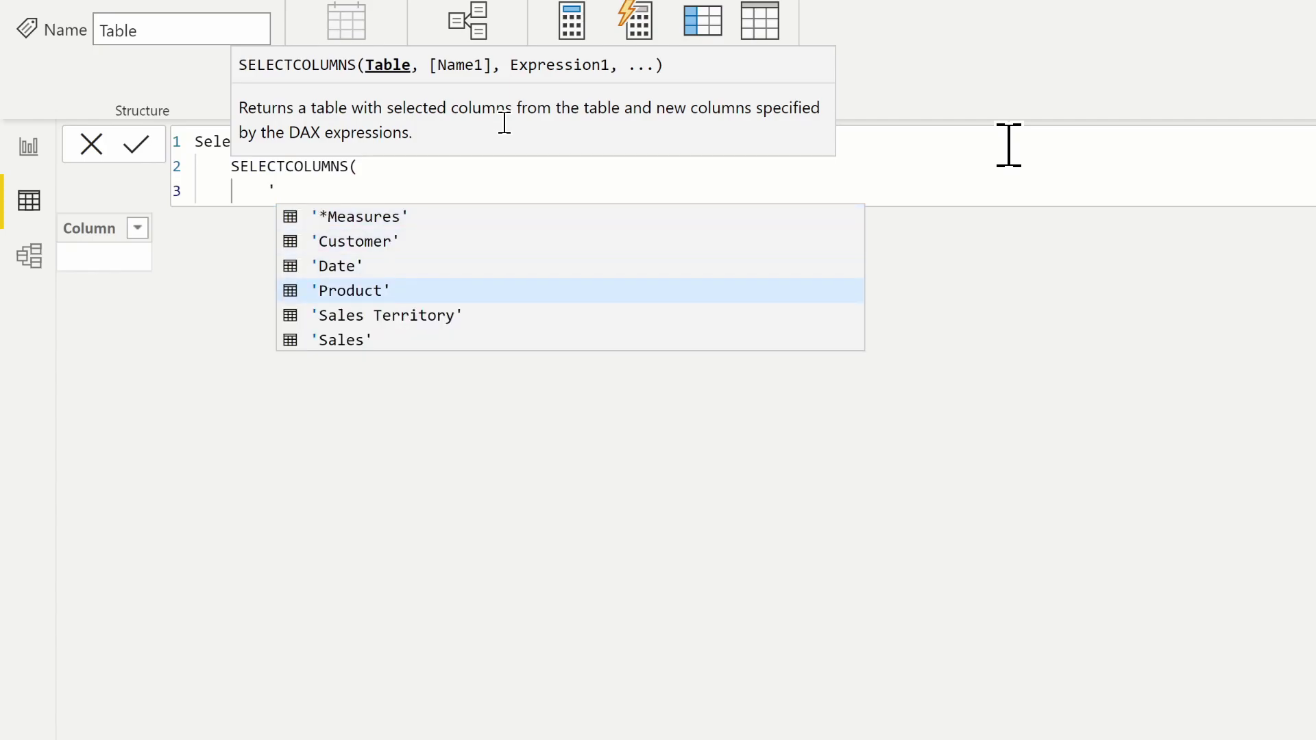
pyautogui.press('Tab')
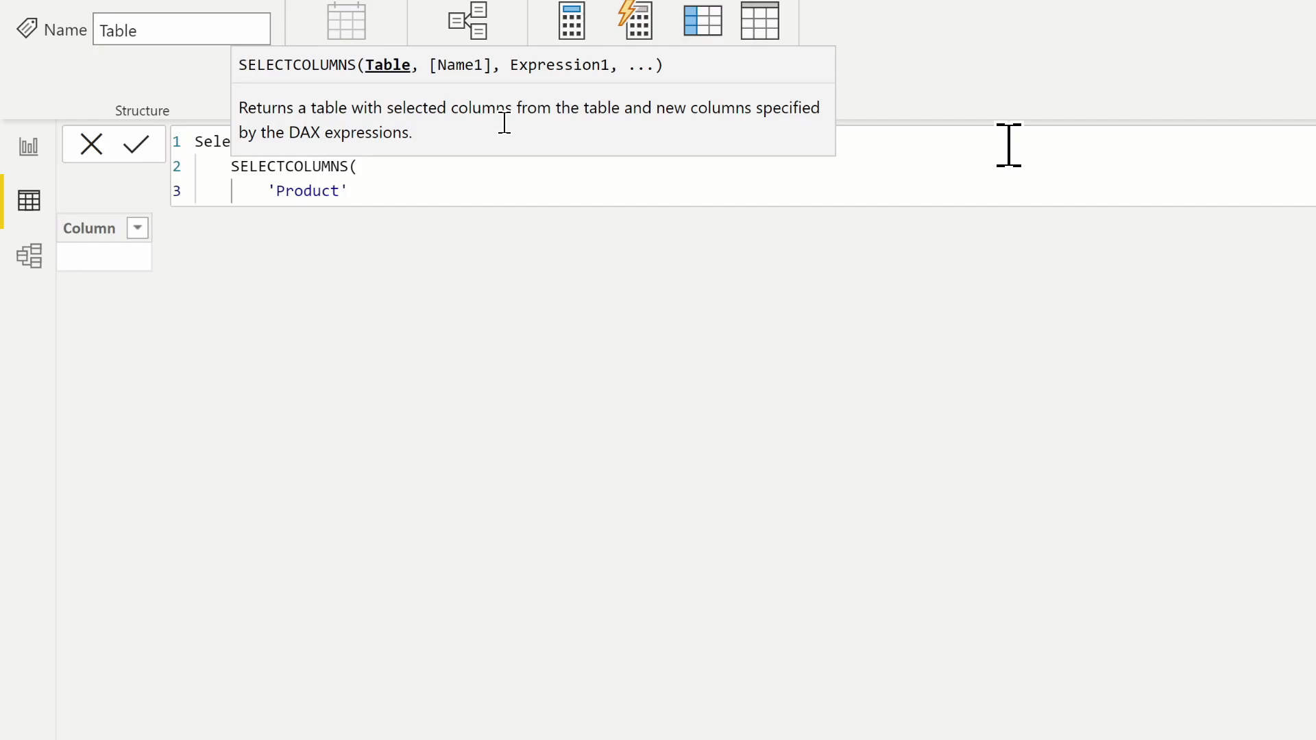
pyautogui.write(',')
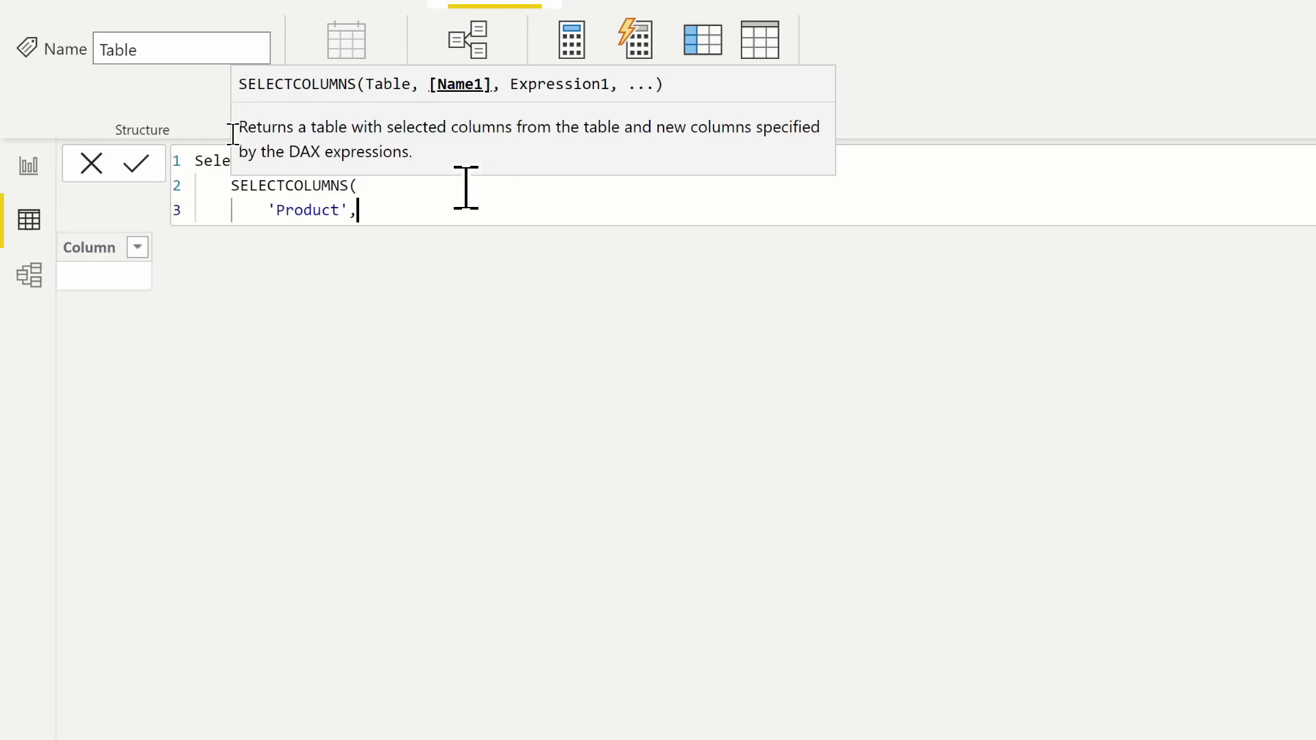
pyautogui.hotkey('shift', 'Return')
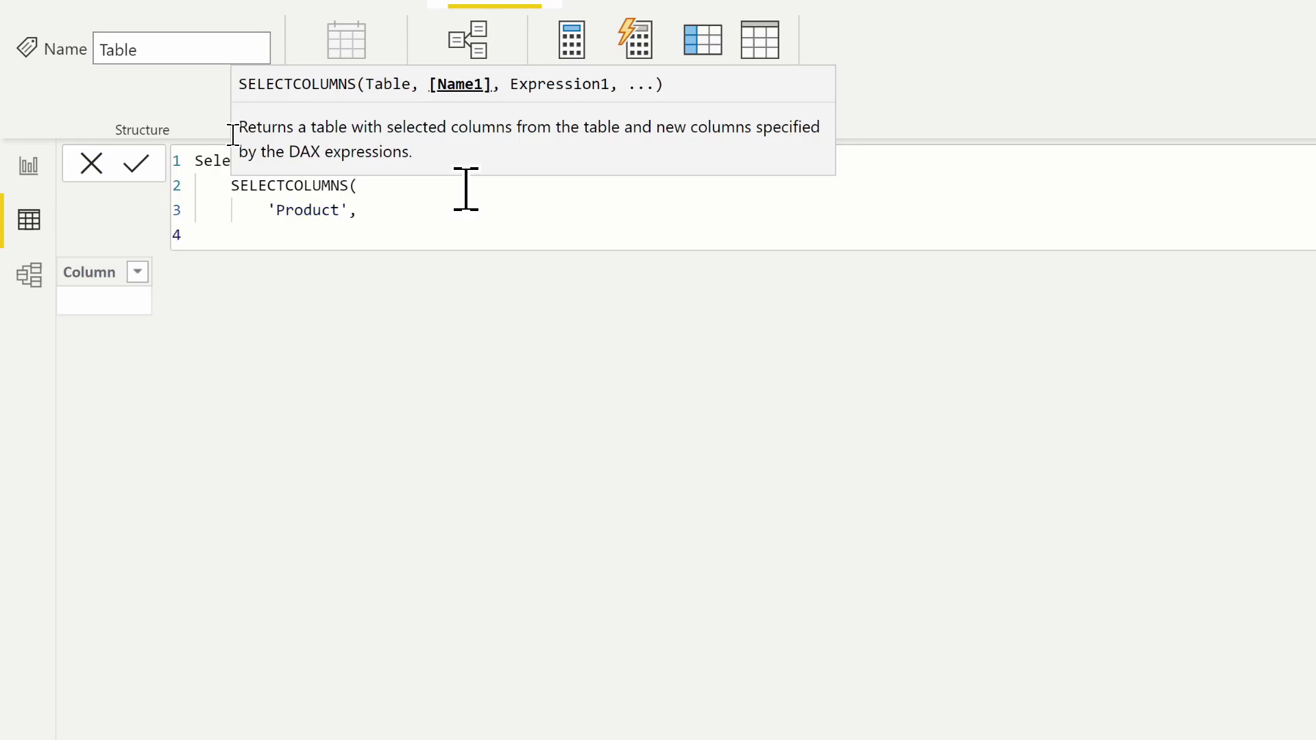
# Add a "Product Name" column taken from 'Product'[EnglishProductName].
pyautogui.write('"Product Name"')
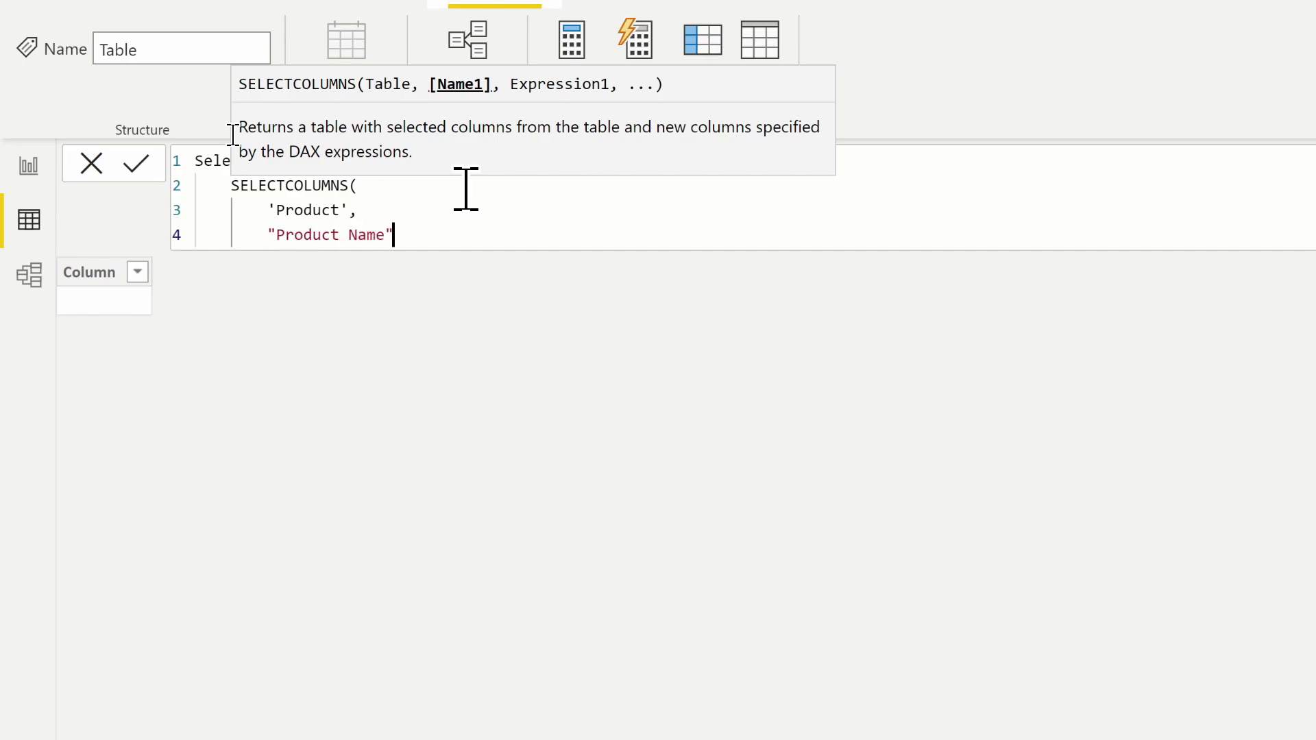
pyautogui.write(', ')
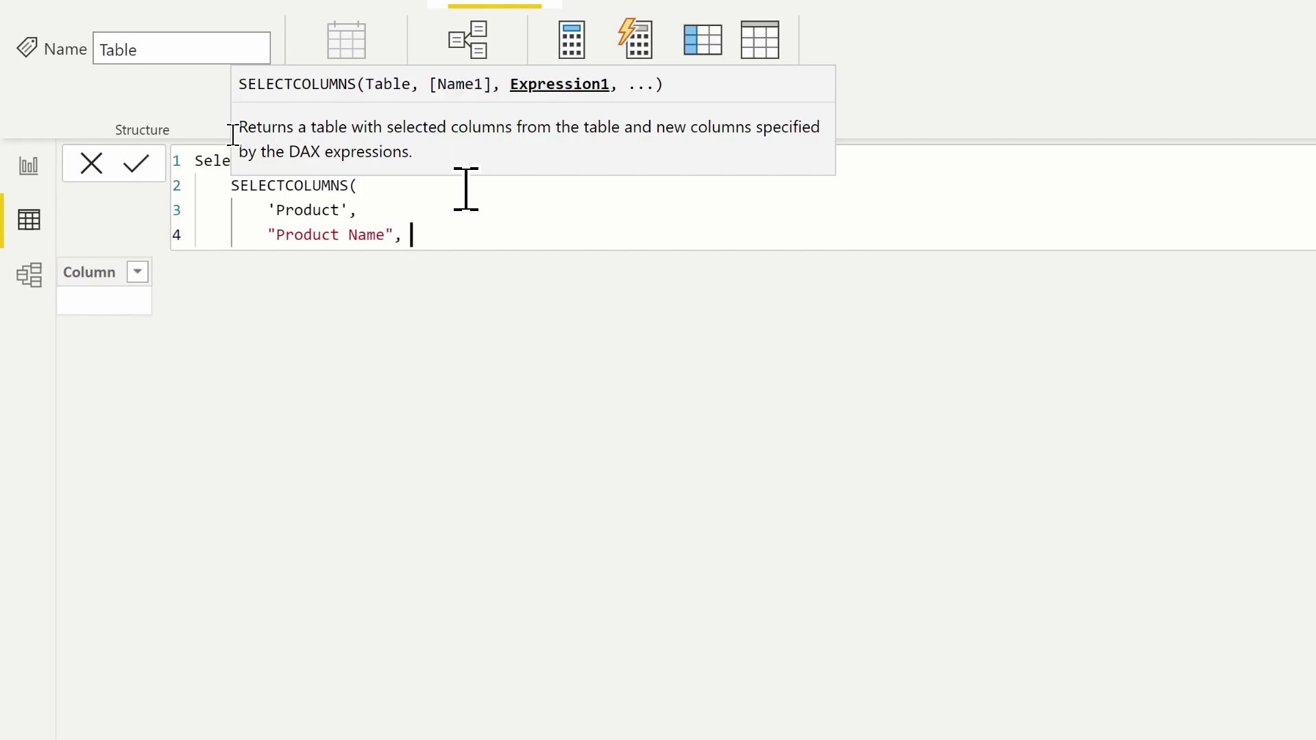
pyautogui.write("'pr")
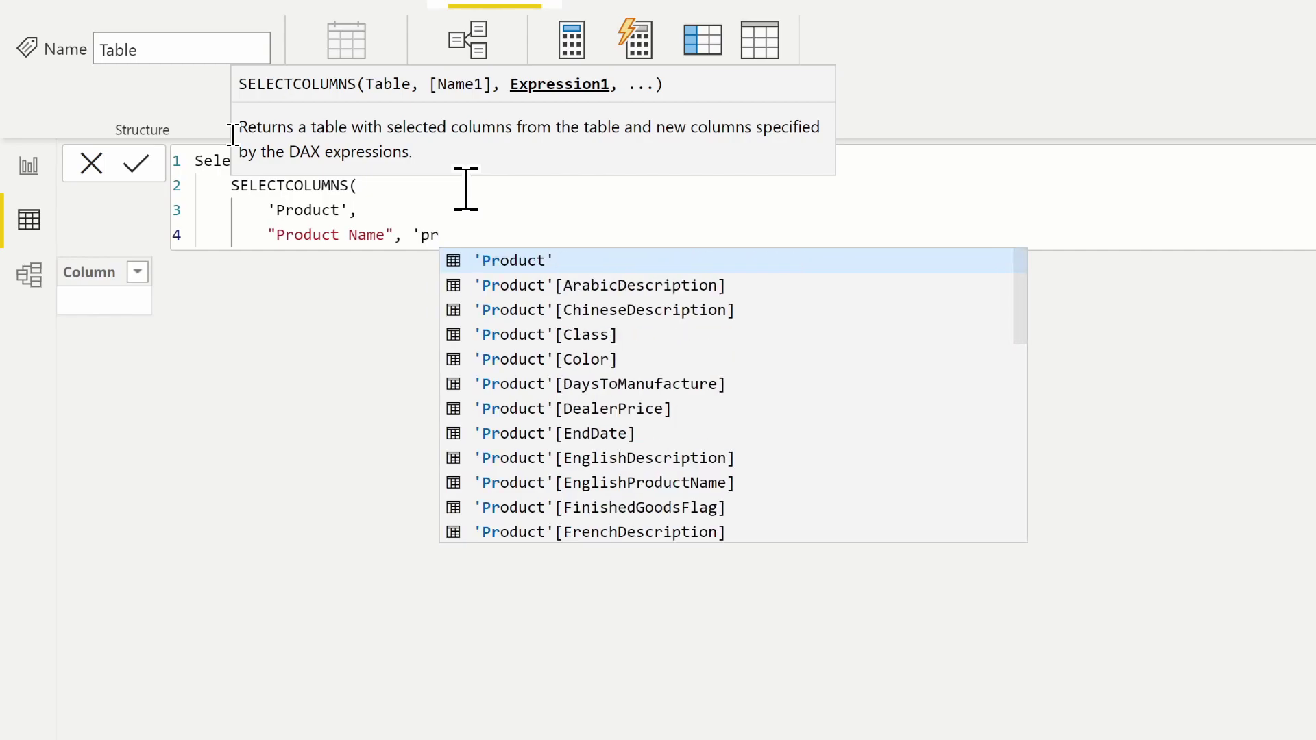
pyautogui.press('Tab')
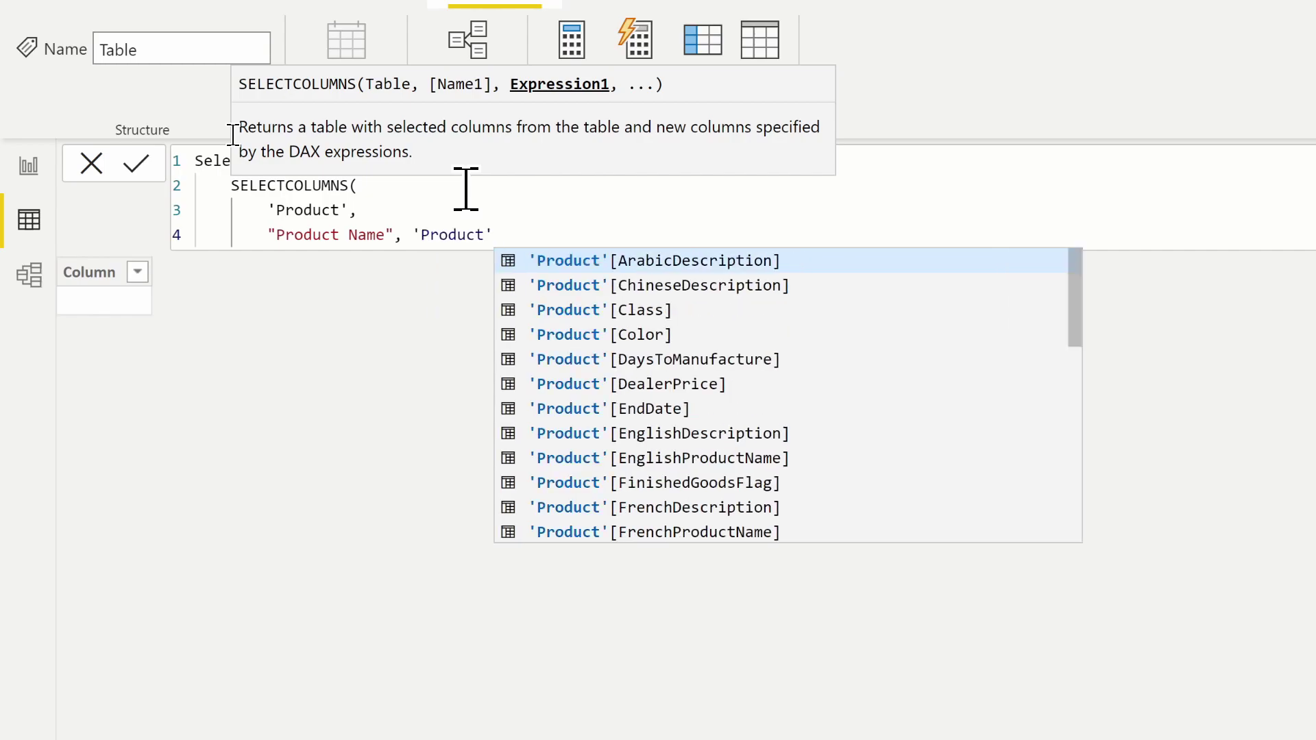
pyautogui.write('[en')
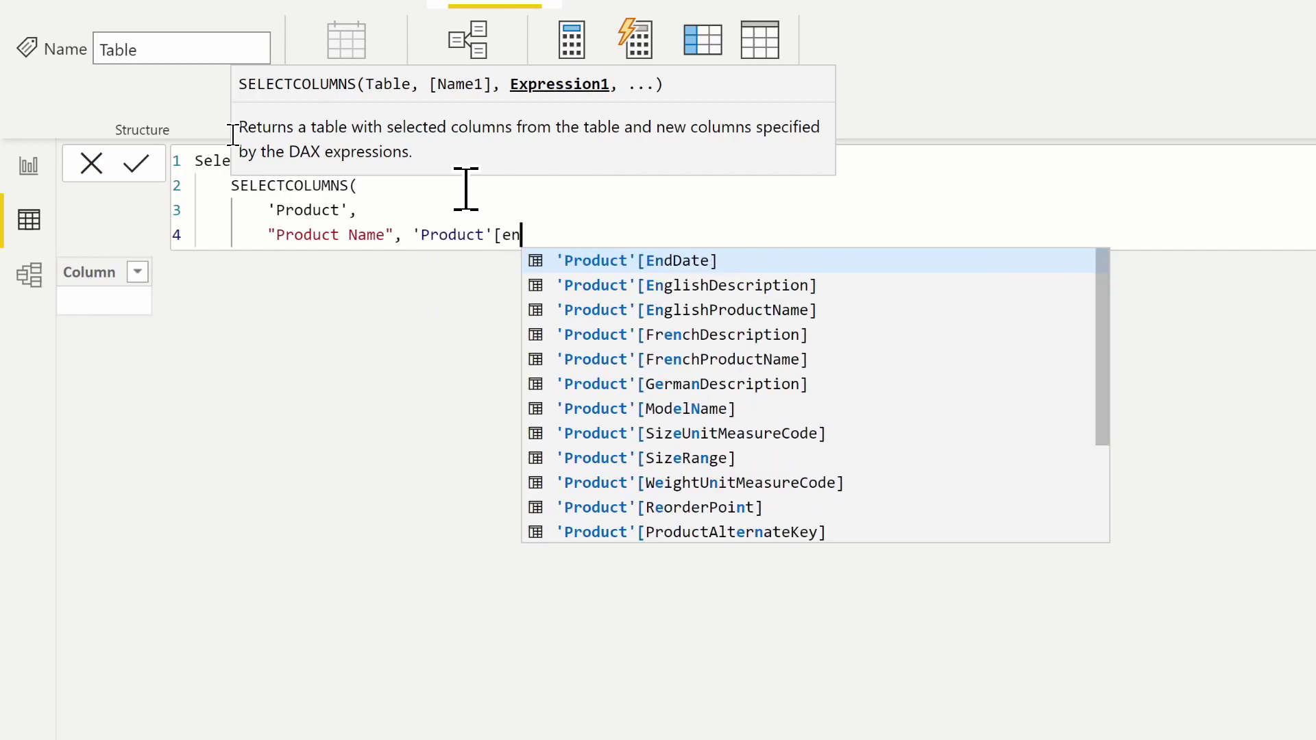
pyautogui.press('Down')
pyautogui.press('Down')
pyautogui.press('Tab')
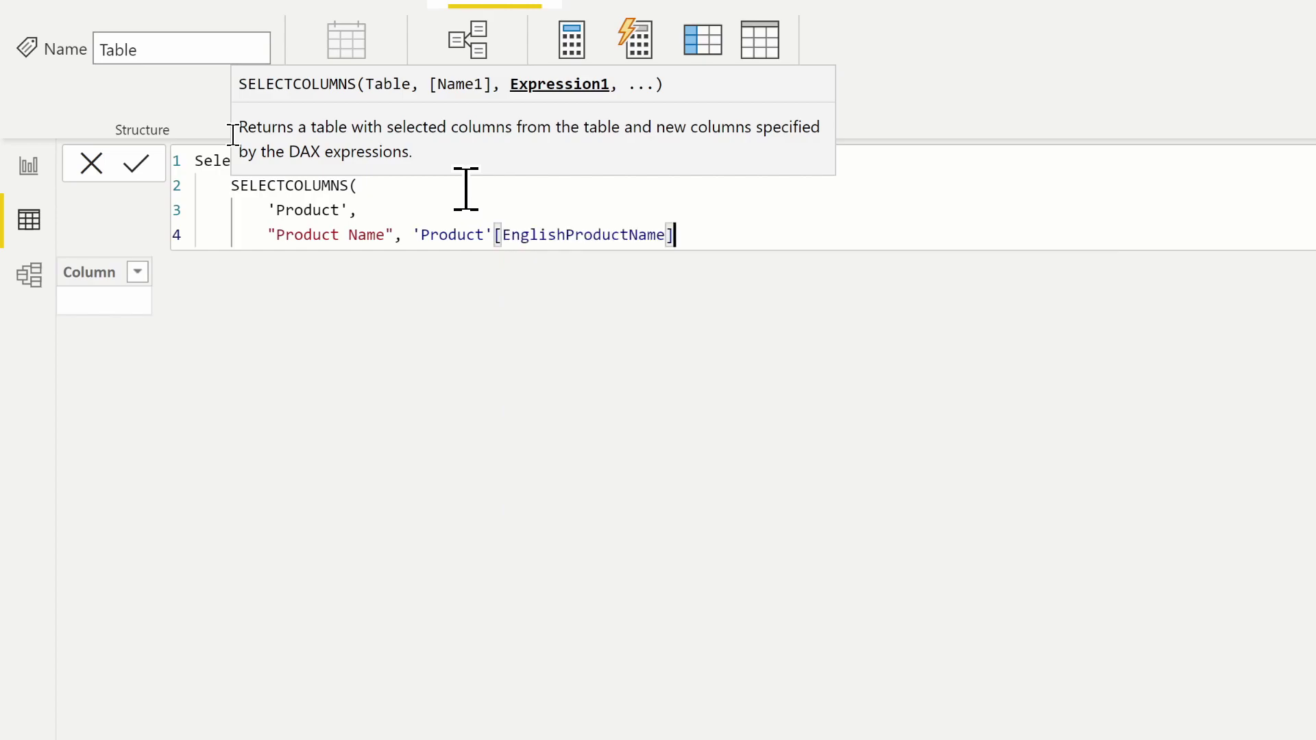
pyautogui.write(',')
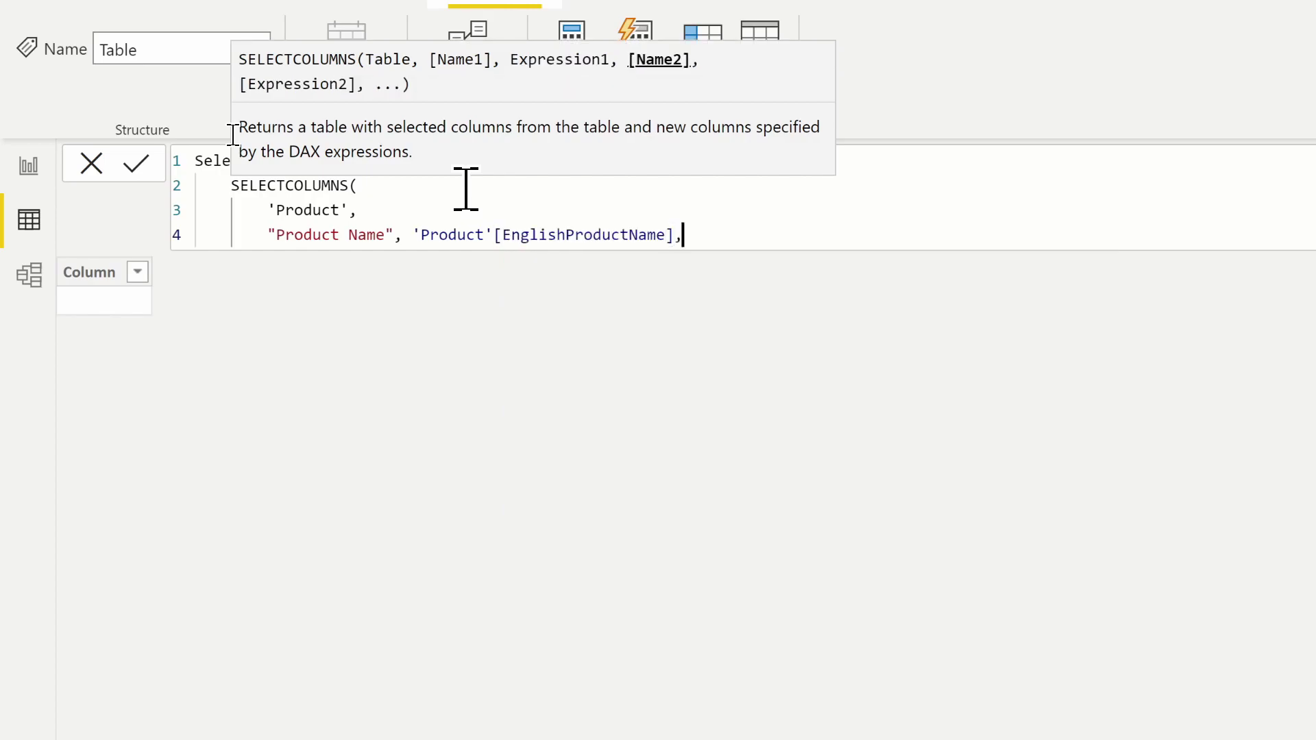
pyautogui.press('Return')
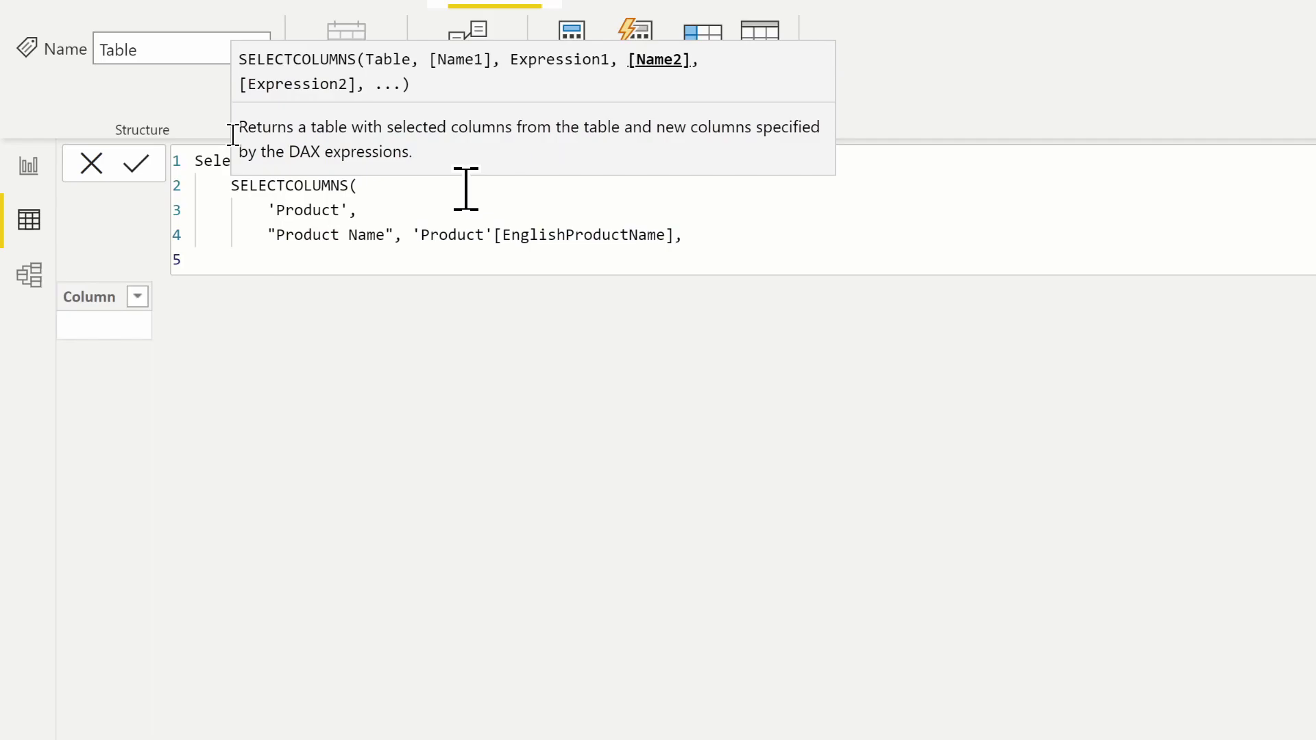
# Add a "Product Color" column taken from 'Product'[Color].
pyautogui.write('"Product Color";')
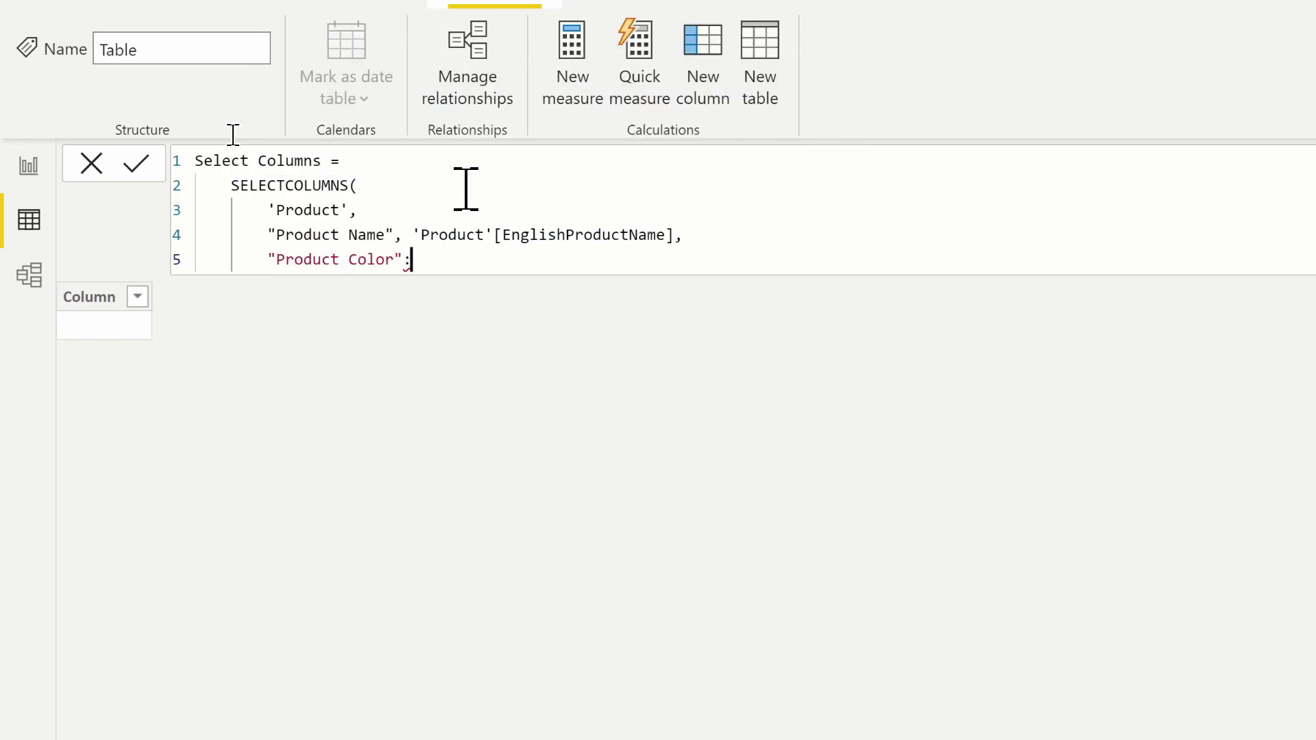
pyautogui.press('BackSpace')
pyautogui.write(', ')
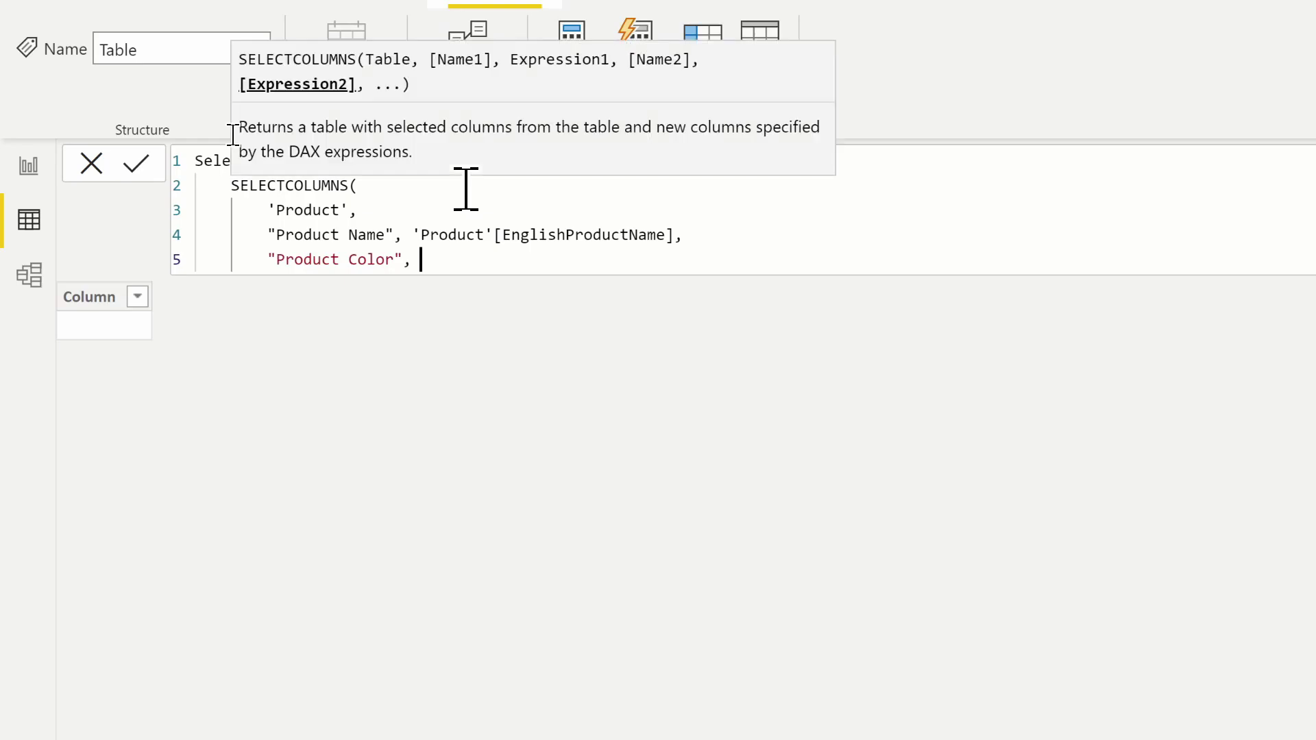
pyautogui.write("'p")
pyautogui.press('Tab')
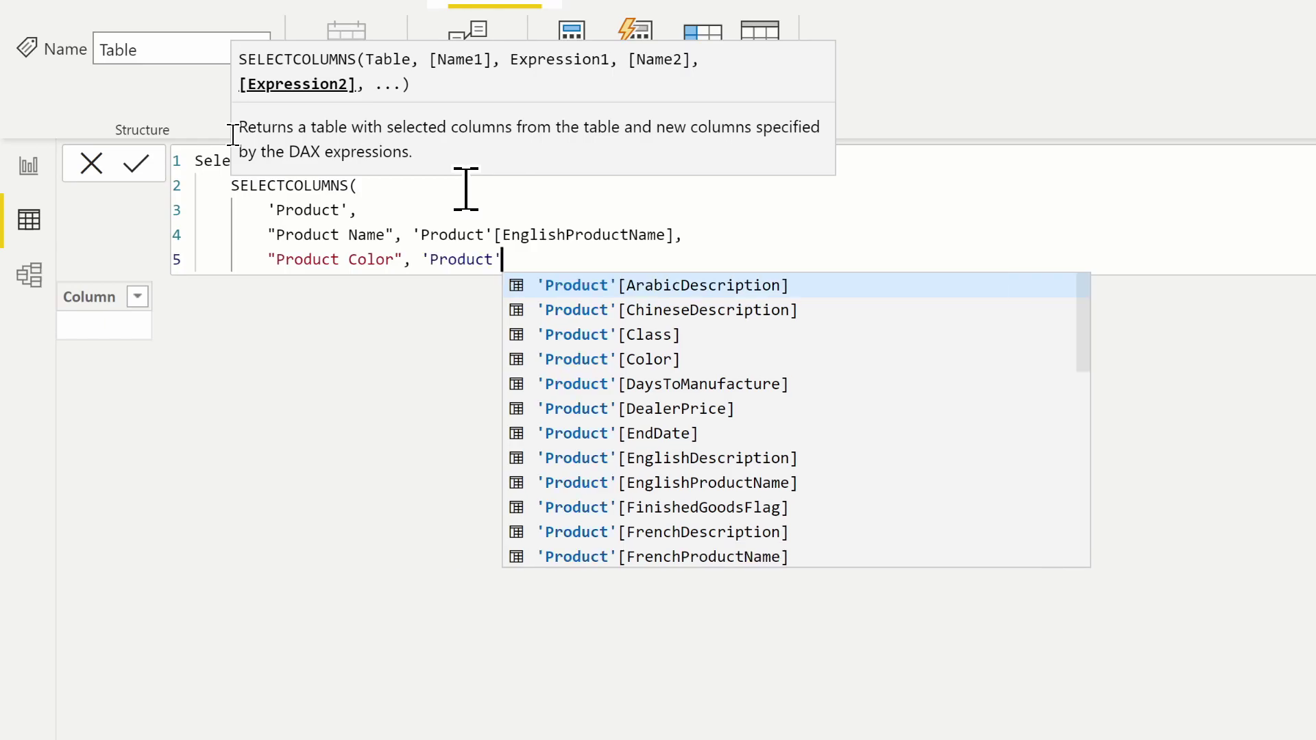
pyautogui.write('[co')
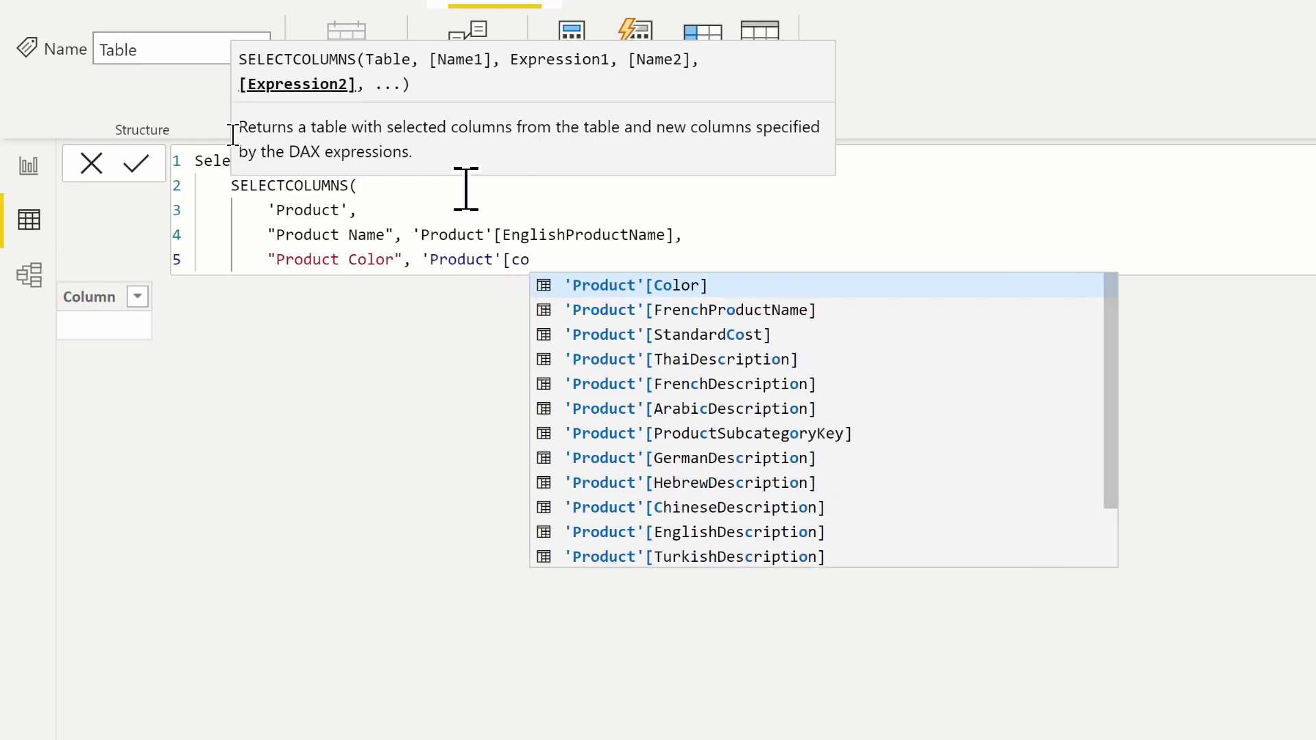
pyautogui.press('Tab')
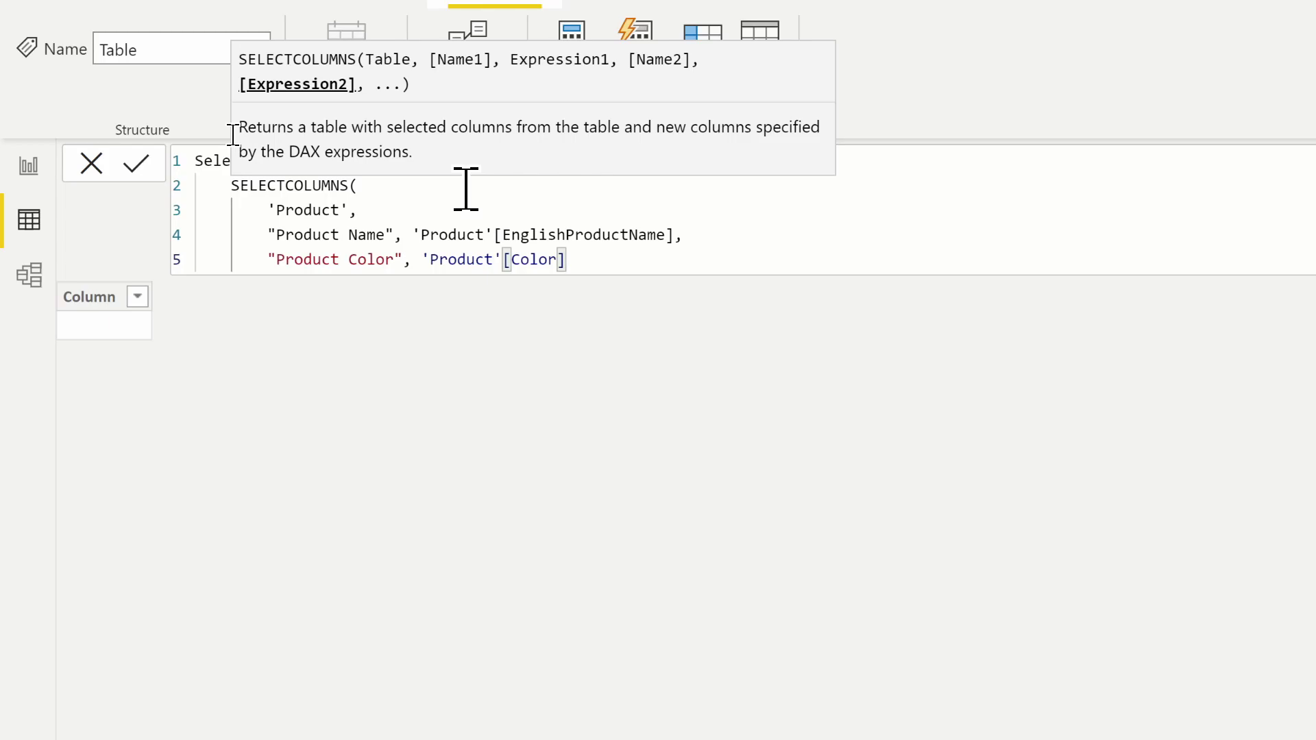
pyautogui.write(',')
pyautogui.press('Return')
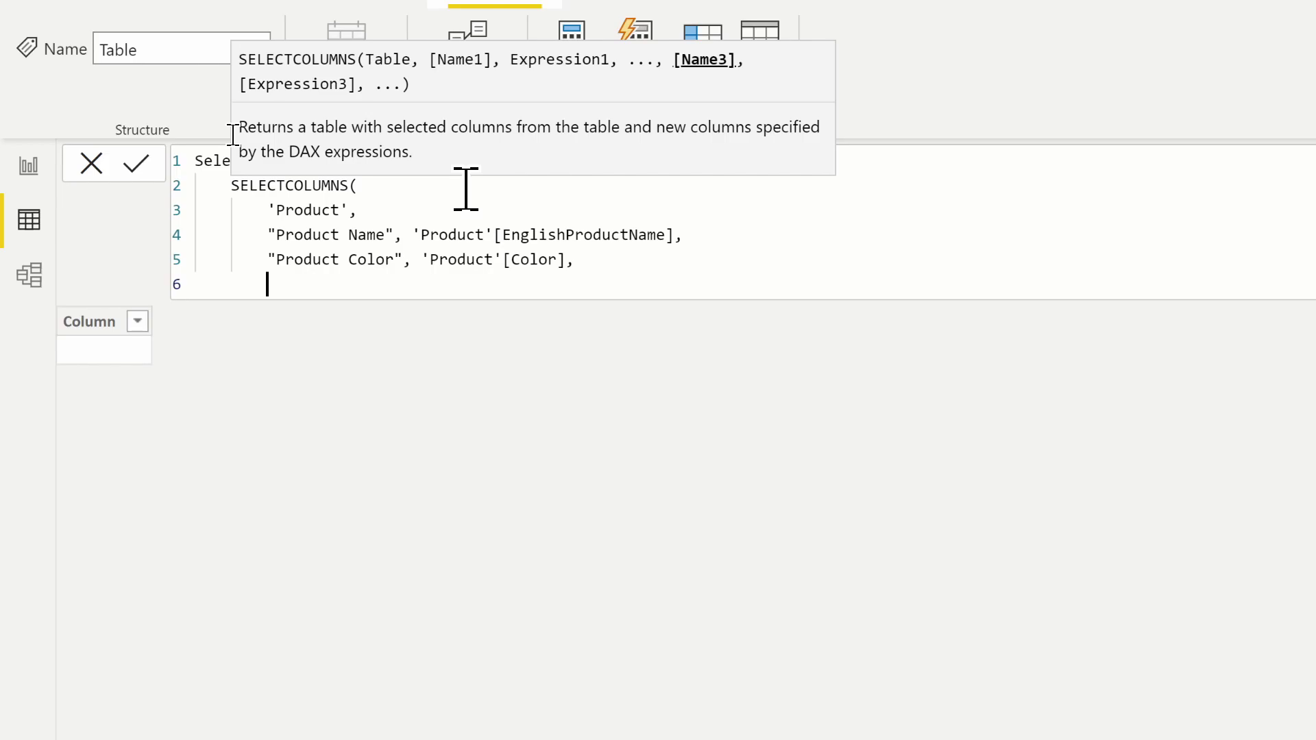
# Add a "# of Sales" column defined as CALCULATE(COUNTROWS('Sales')).
pyautogui.write('"# of Sales",')
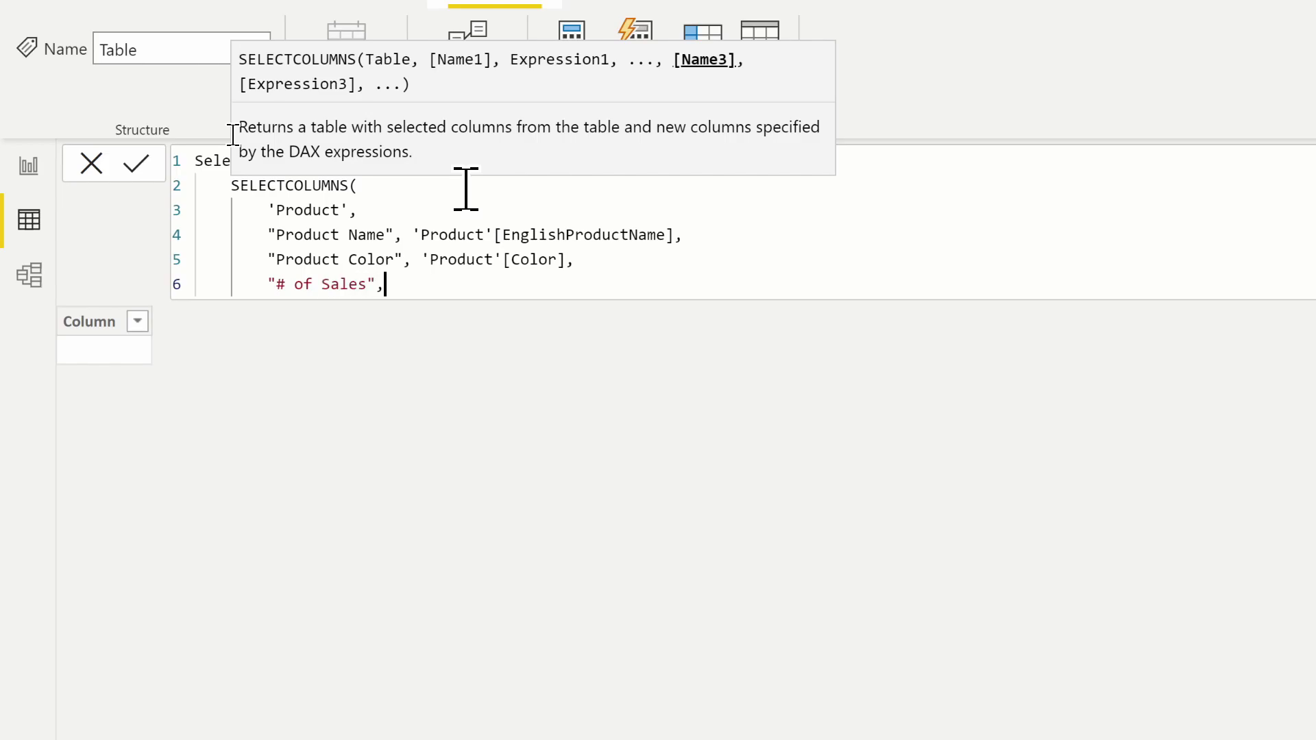
pyautogui.write(' countro')
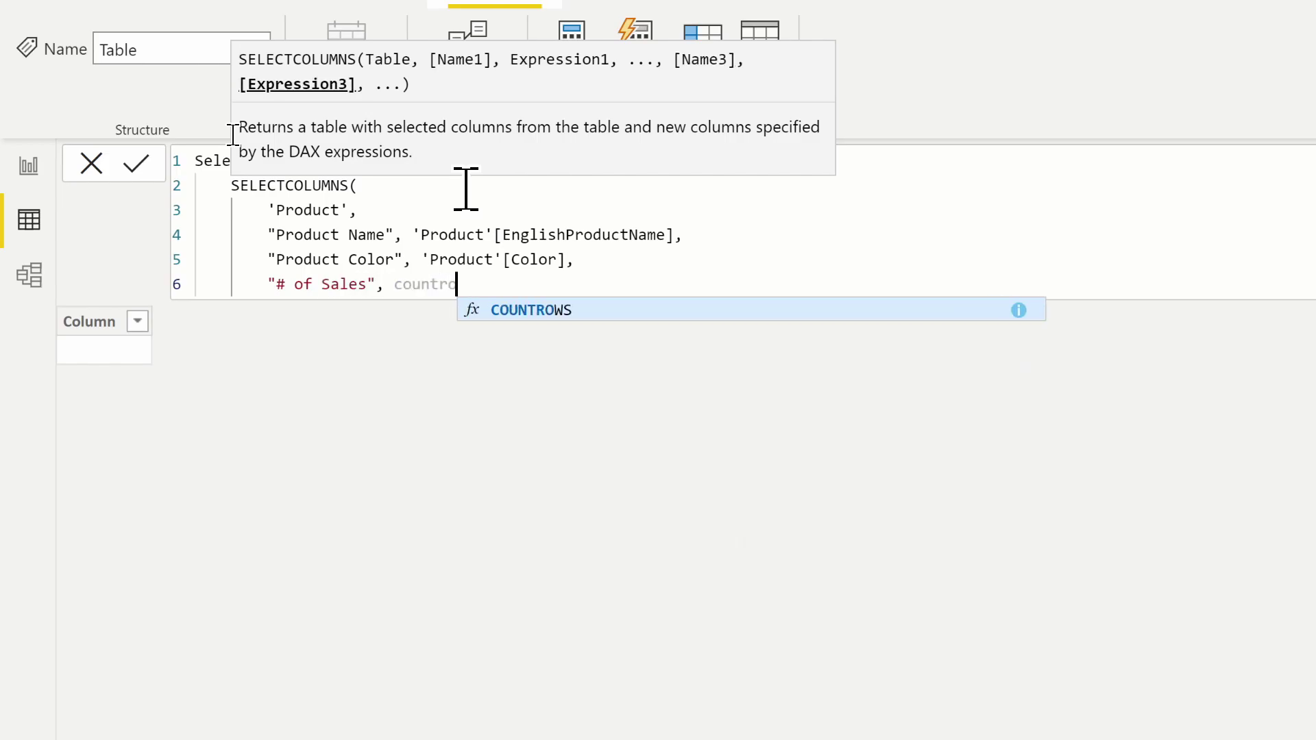
pyautogui.press('Tab')
pyautogui.write("'")
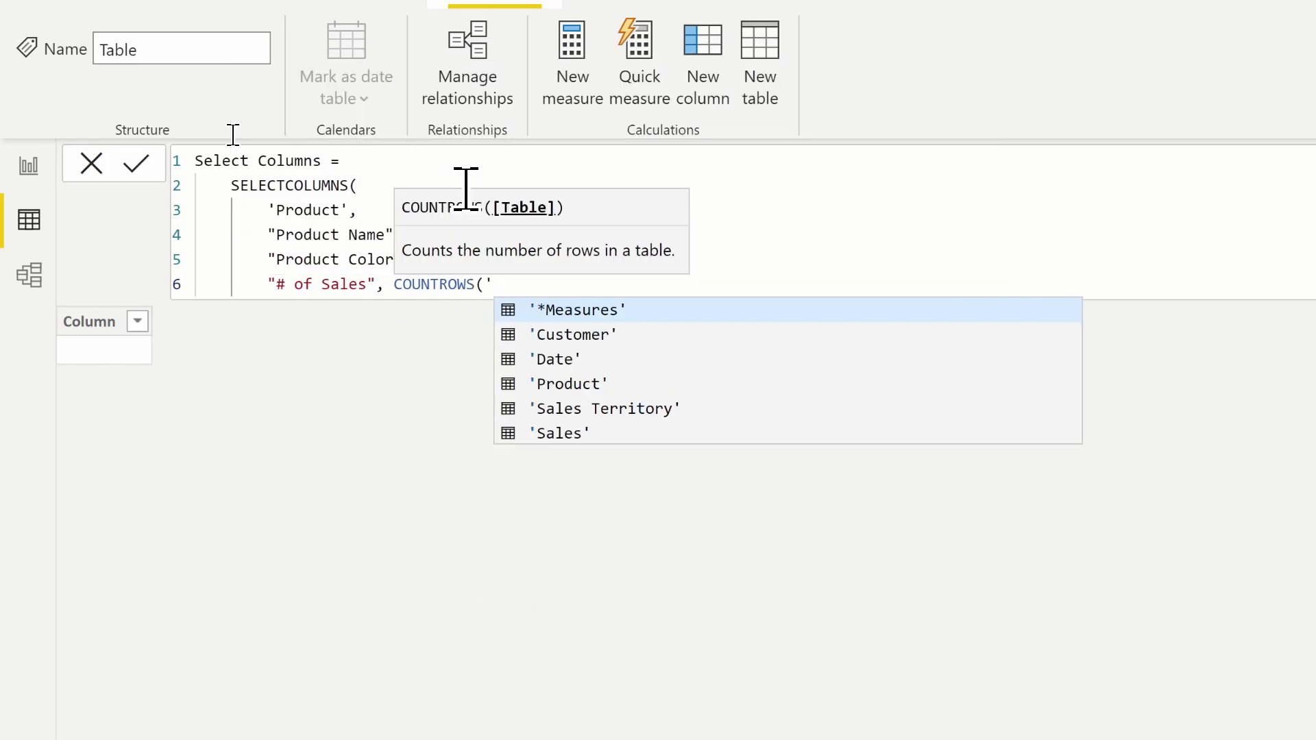
pyautogui.write('s')
pyautogui.press('Down')
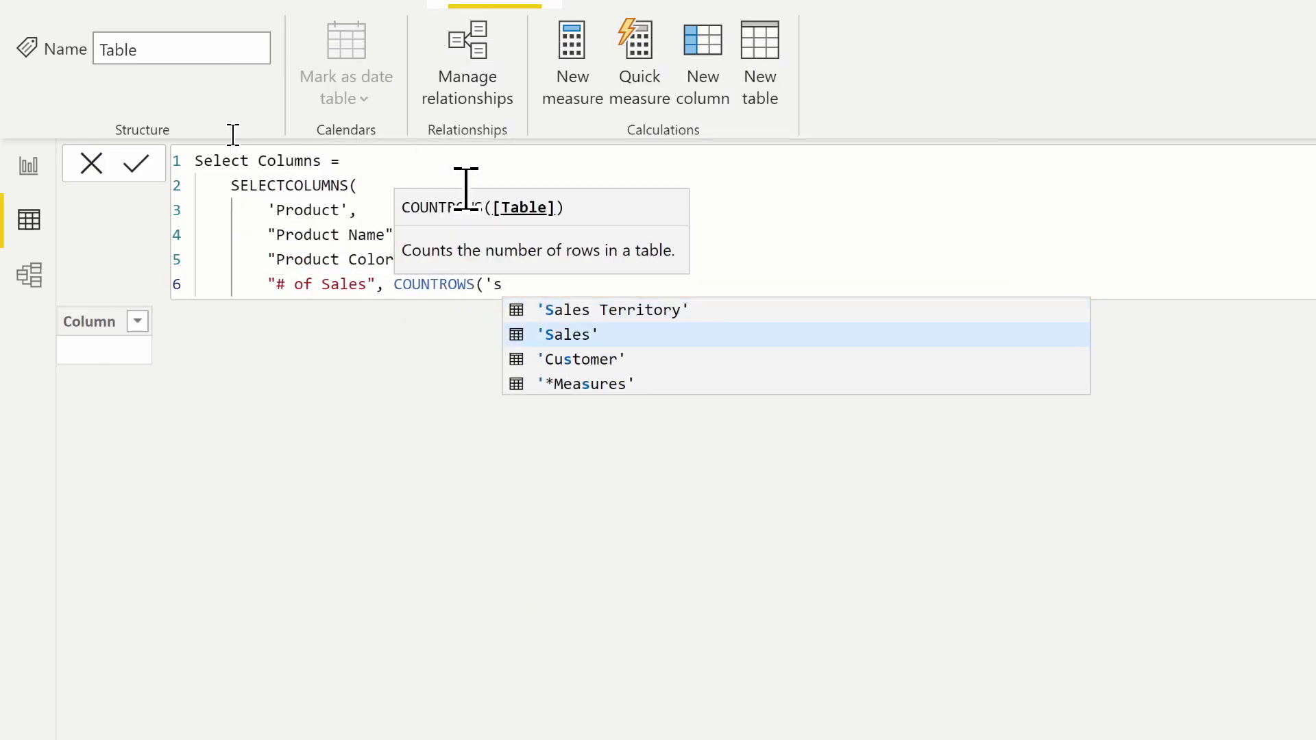
pyautogui.press('Tab')
pyautogui.write(')')
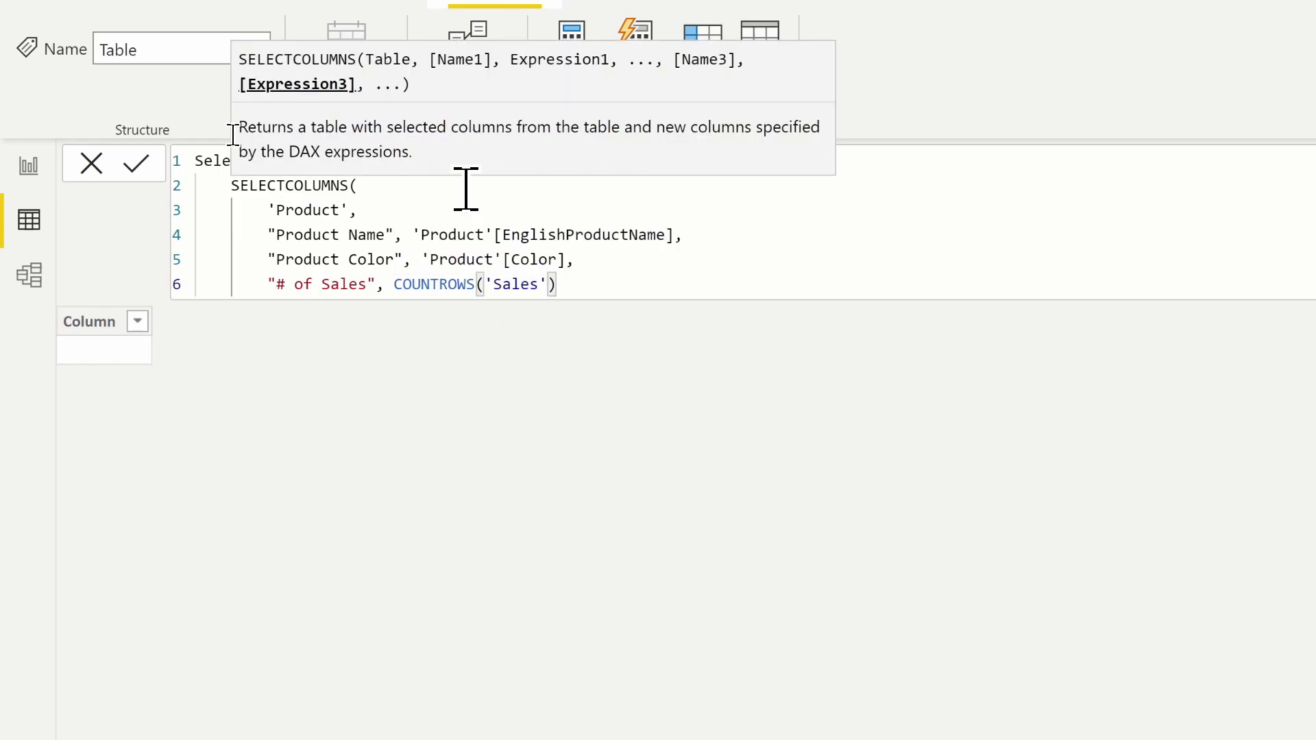
pyautogui.press('Left')
pyautogui.press('Left')
pyautogui.press('Left')
pyautogui.press('Left')
pyautogui.press('Left')
pyautogui.press('Left')
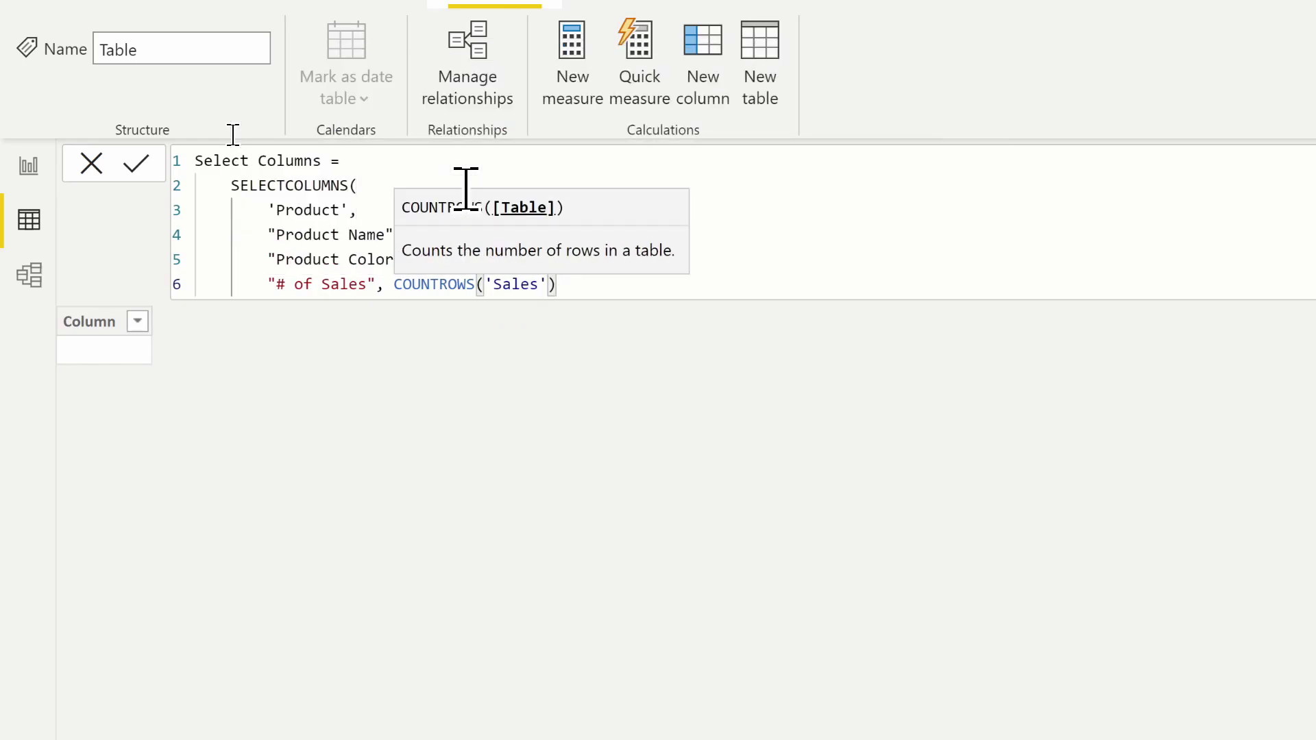
pyautogui.press('Left')
pyautogui.press('Left')
pyautogui.press('Left')
pyautogui.press('Left')
pyautogui.press('Left')
pyautogui.press('Left')
pyautogui.press('Left')
pyautogui.press('Left')
pyautogui.press('Left')
pyautogui.press('Left')
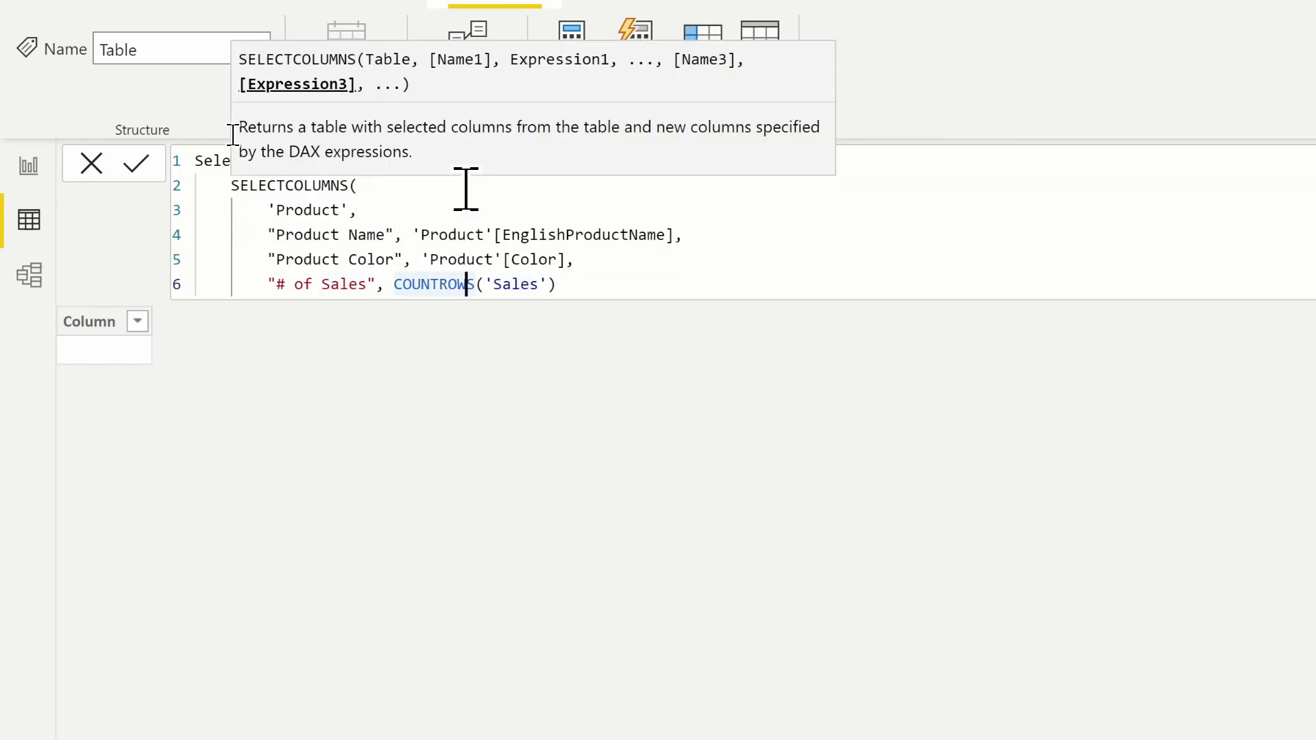
pyautogui.press('Left')
pyautogui.press('Left')
pyautogui.write('Calculat')
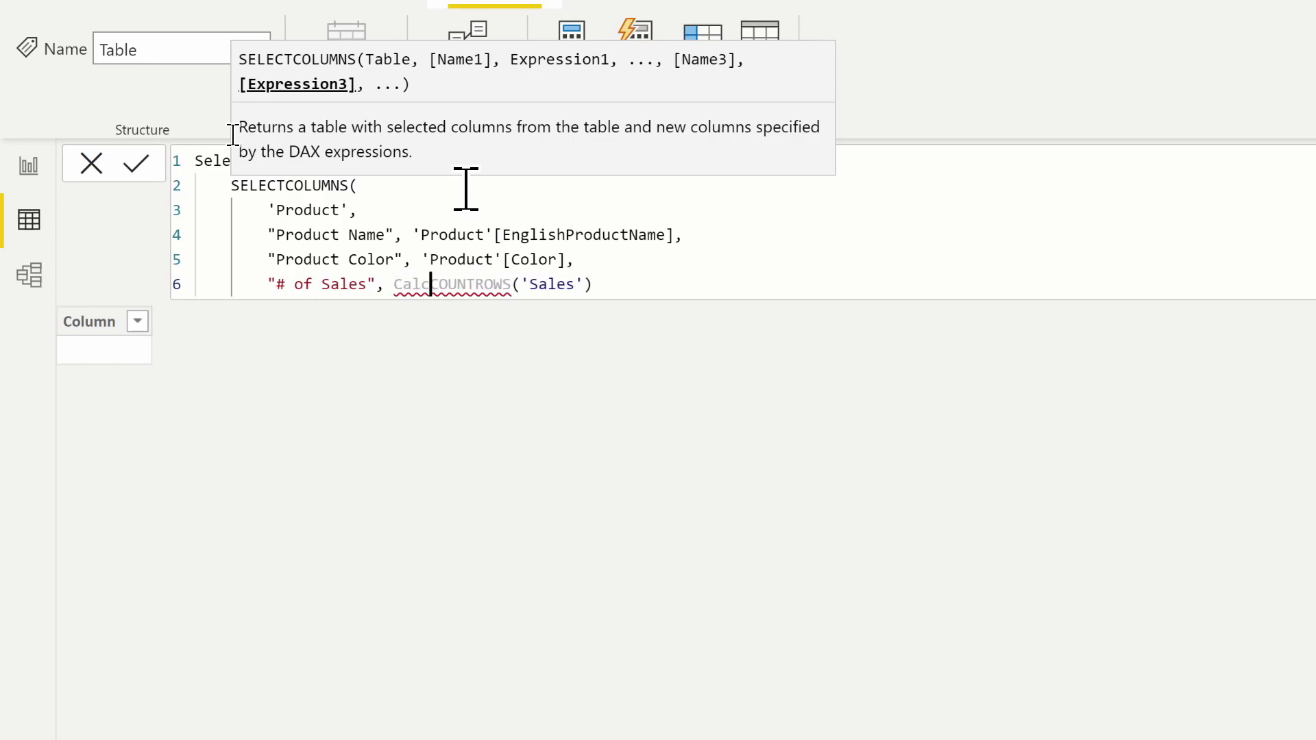
pyautogui.write('e(')
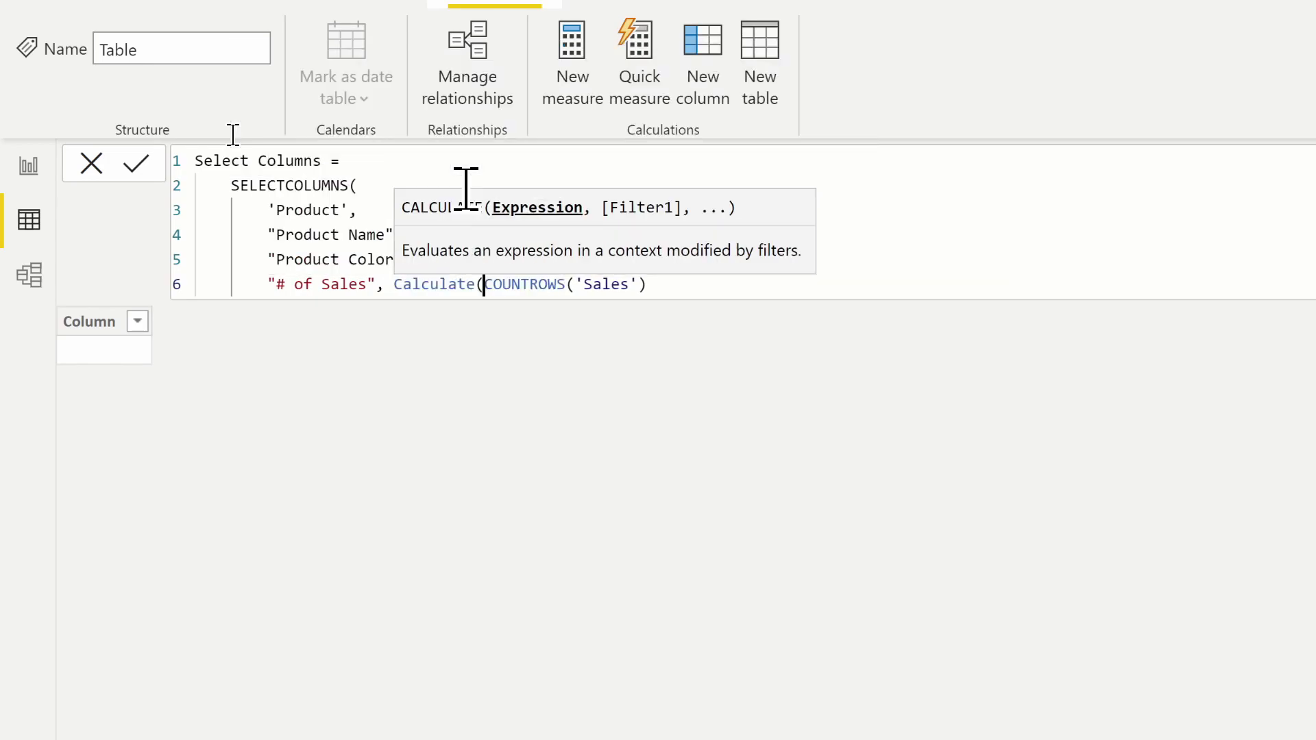
pyautogui.click(693, 283)
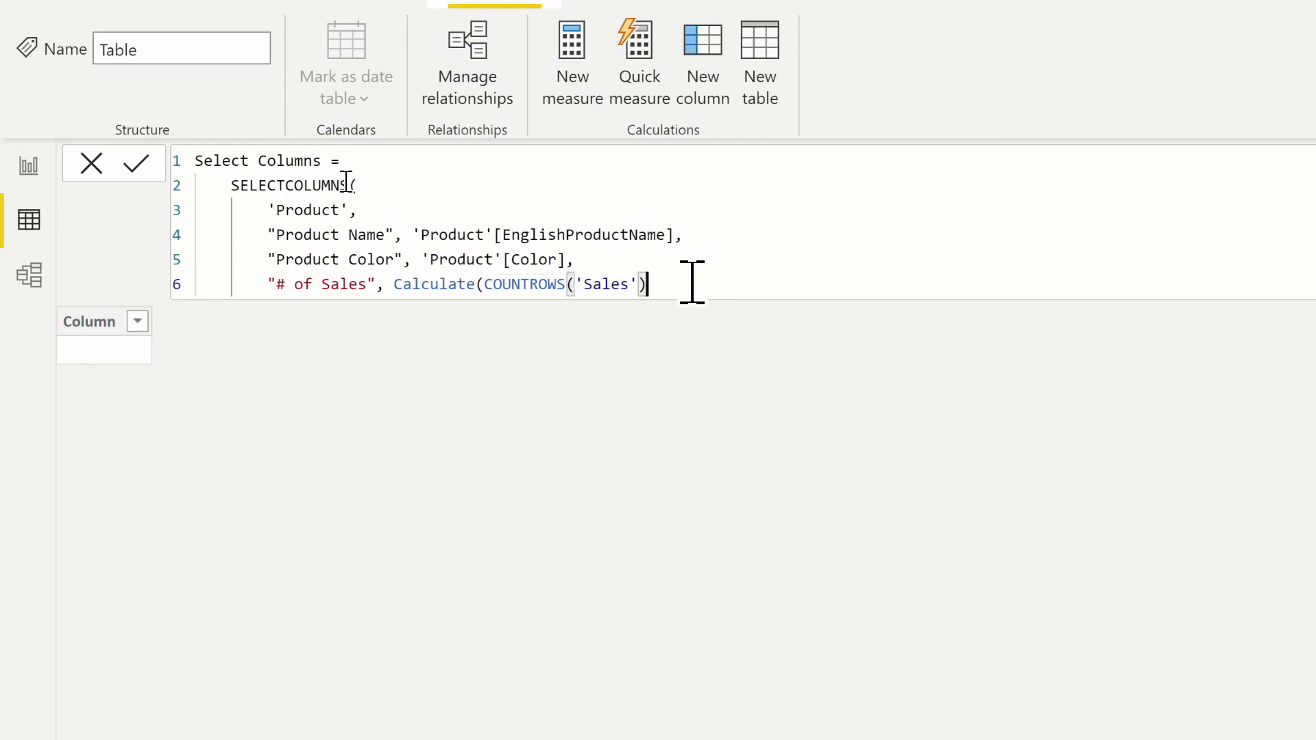
pyautogui.write(')')
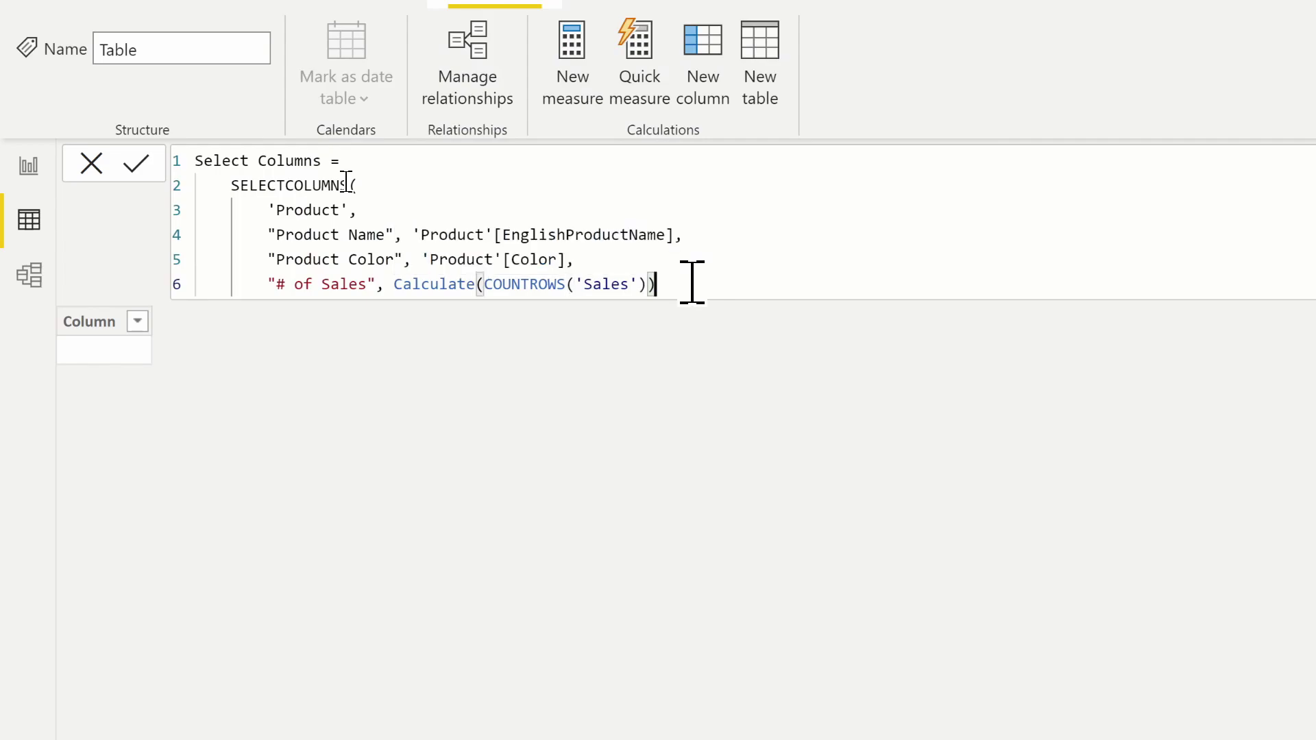
pyautogui.write(',')
pyautogui.press('Return')
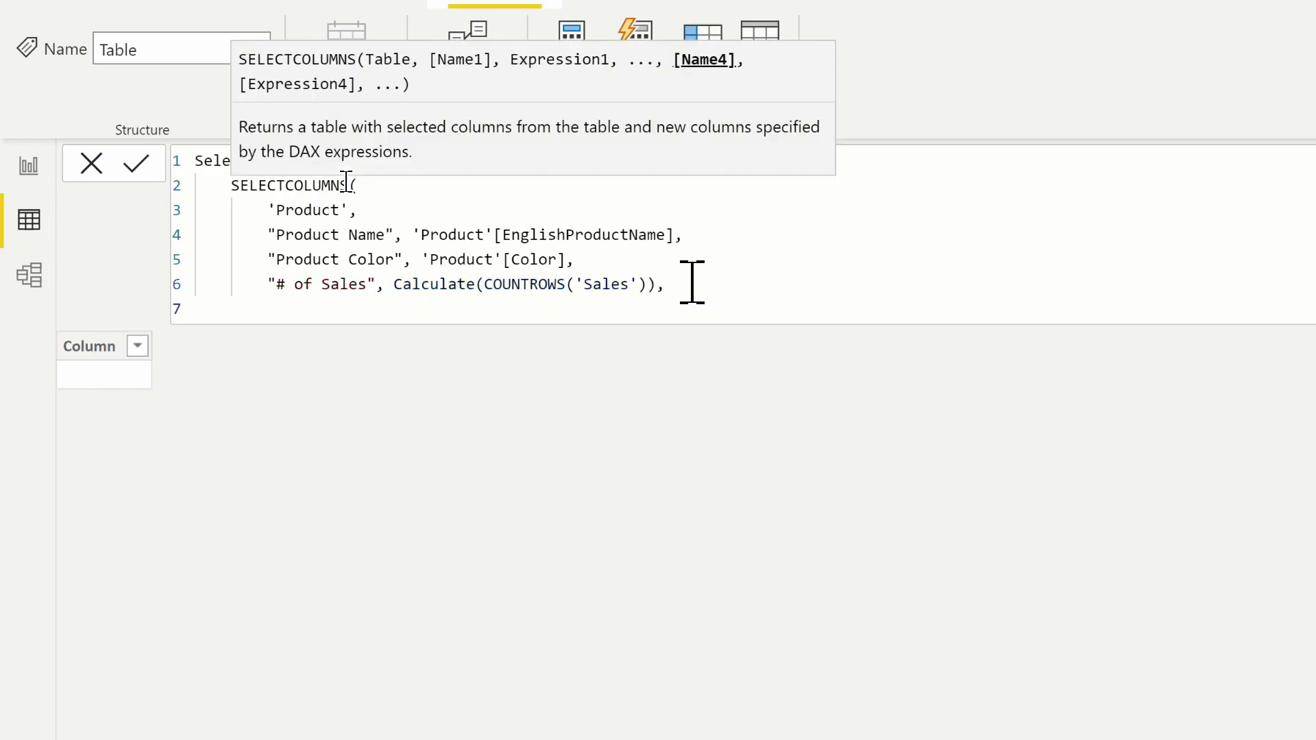
# Add a "Sales" column from [Total Sales] and close the SELECTCOLUMNS call.
pyautogui.write('"Sales", [tot')
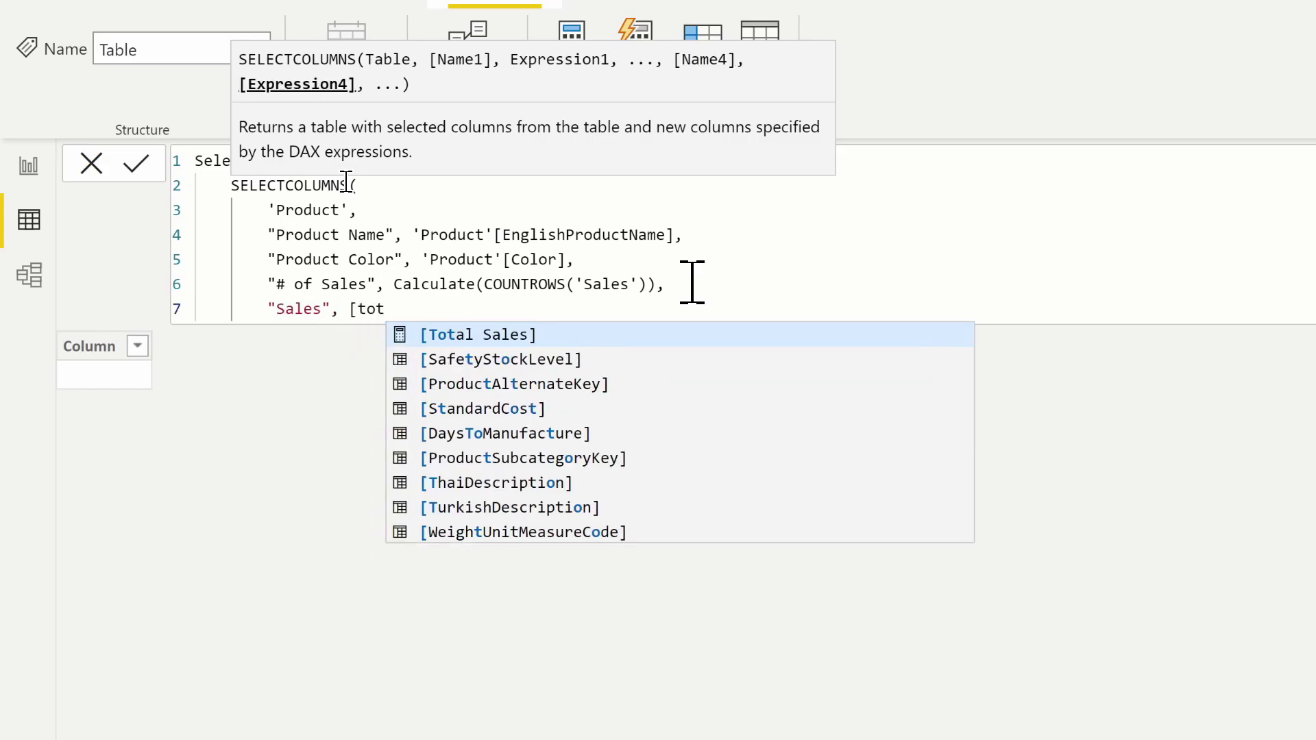
pyautogui.press('Tab')
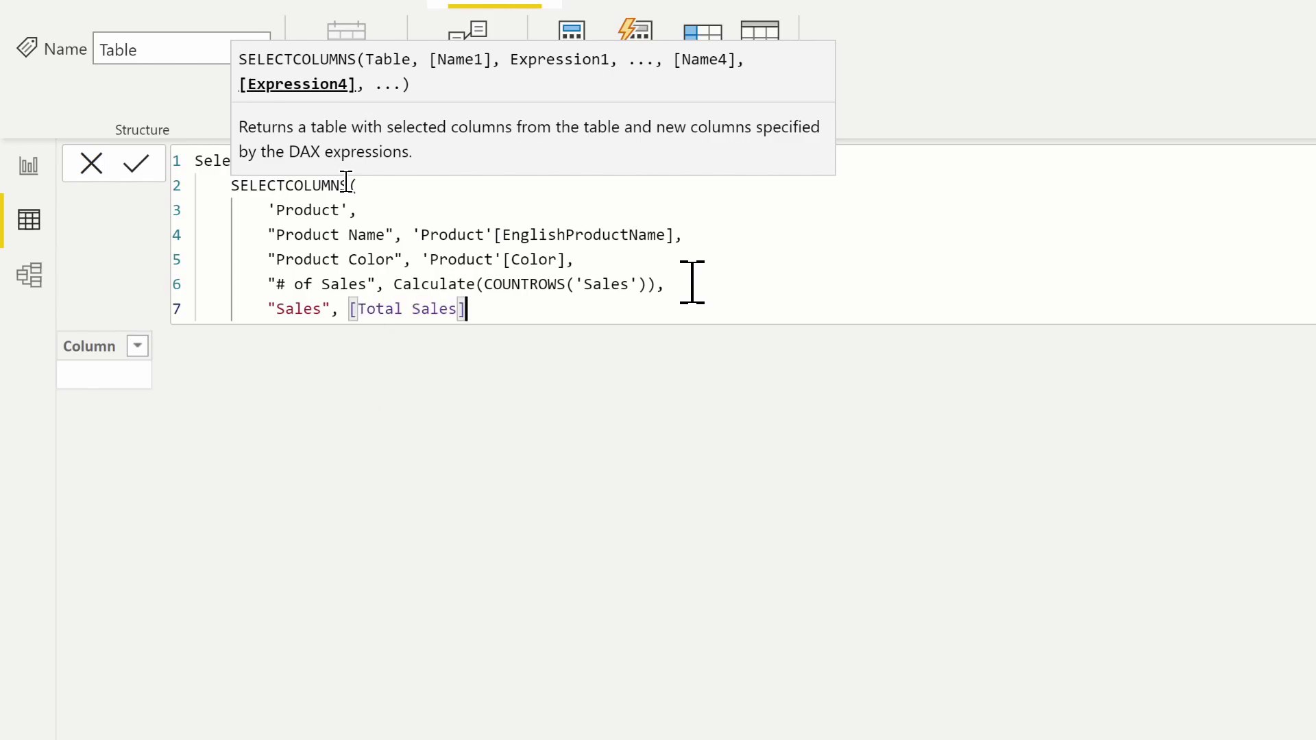
pyautogui.write(')')
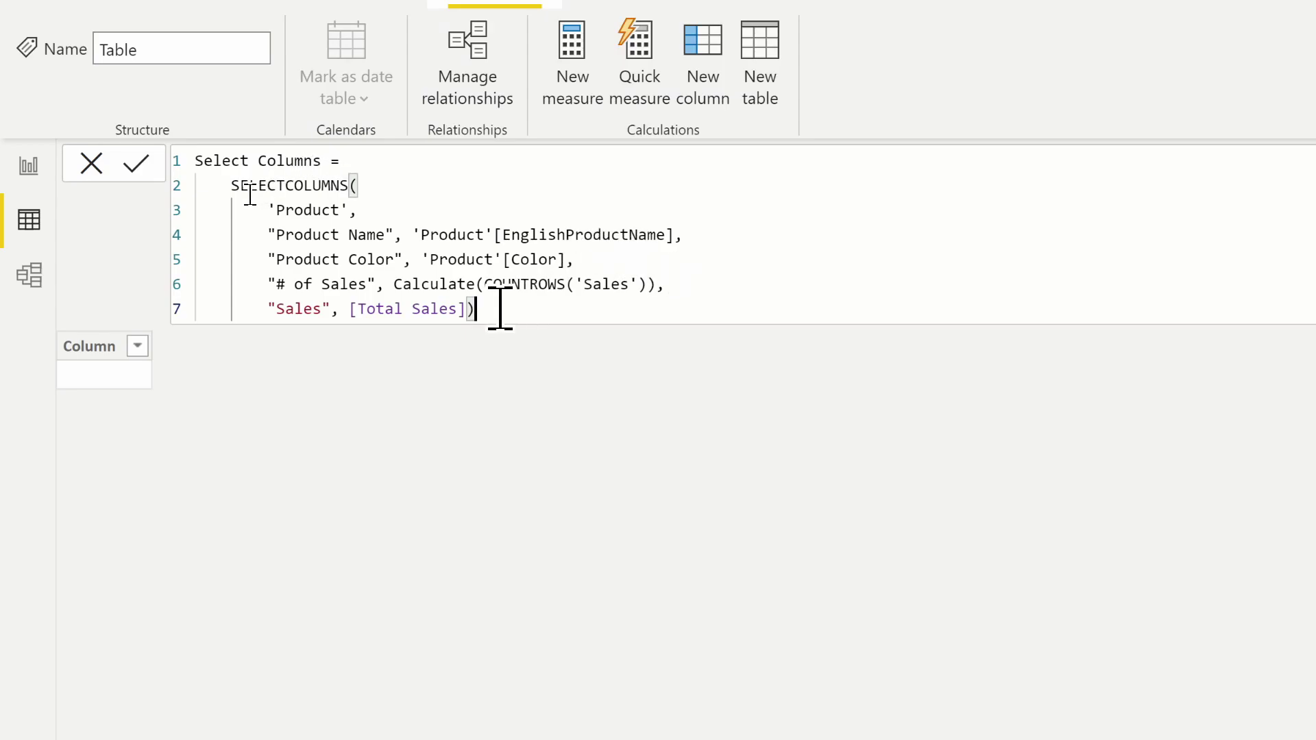
# Commit the Select Columns table and filter out blank # of Sales rows, leaving 158 of 606.
pyautogui.click(137, 164)
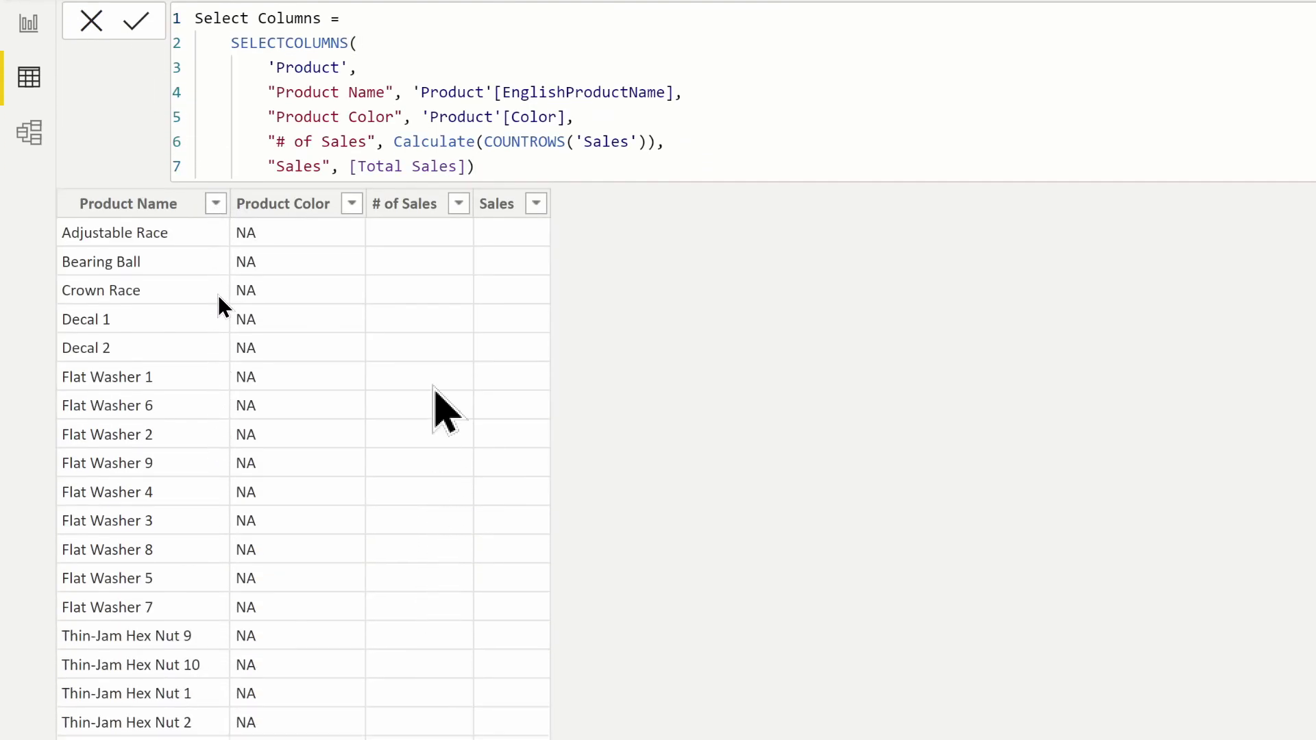
pyautogui.click(459, 204)
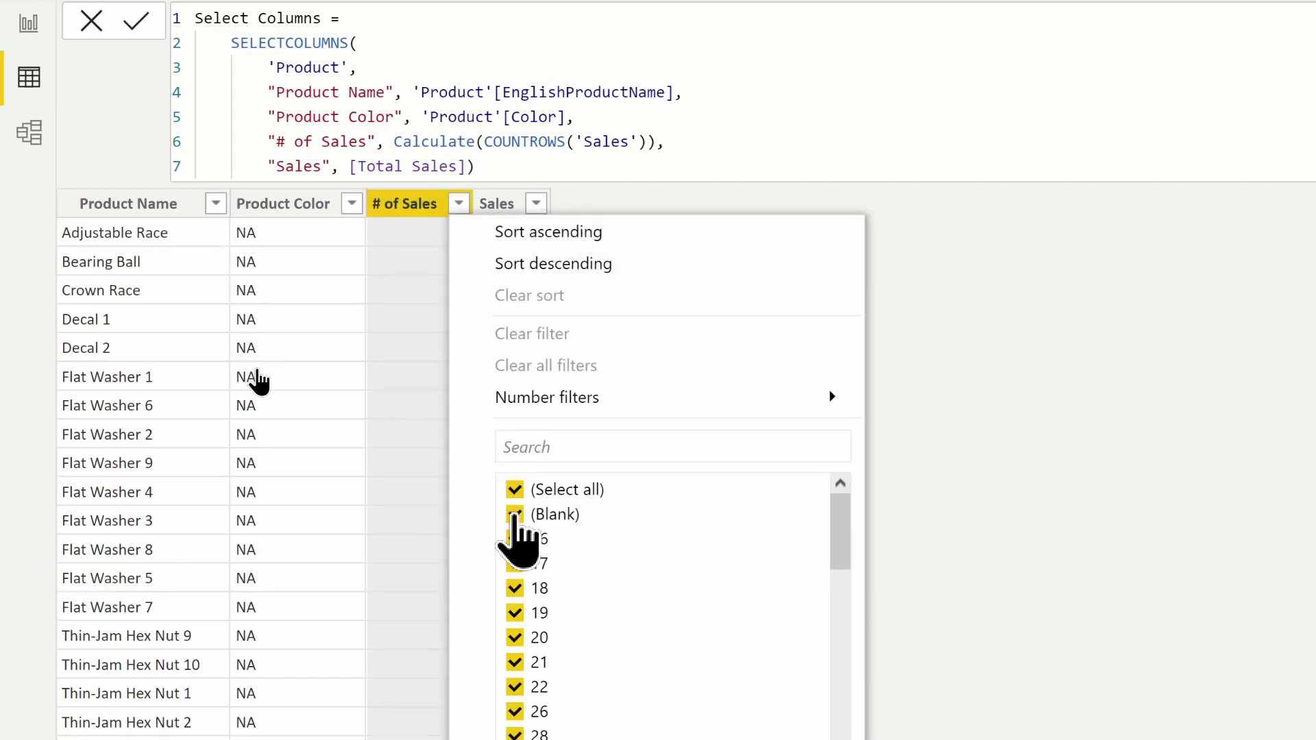
pyautogui.click(515, 515)
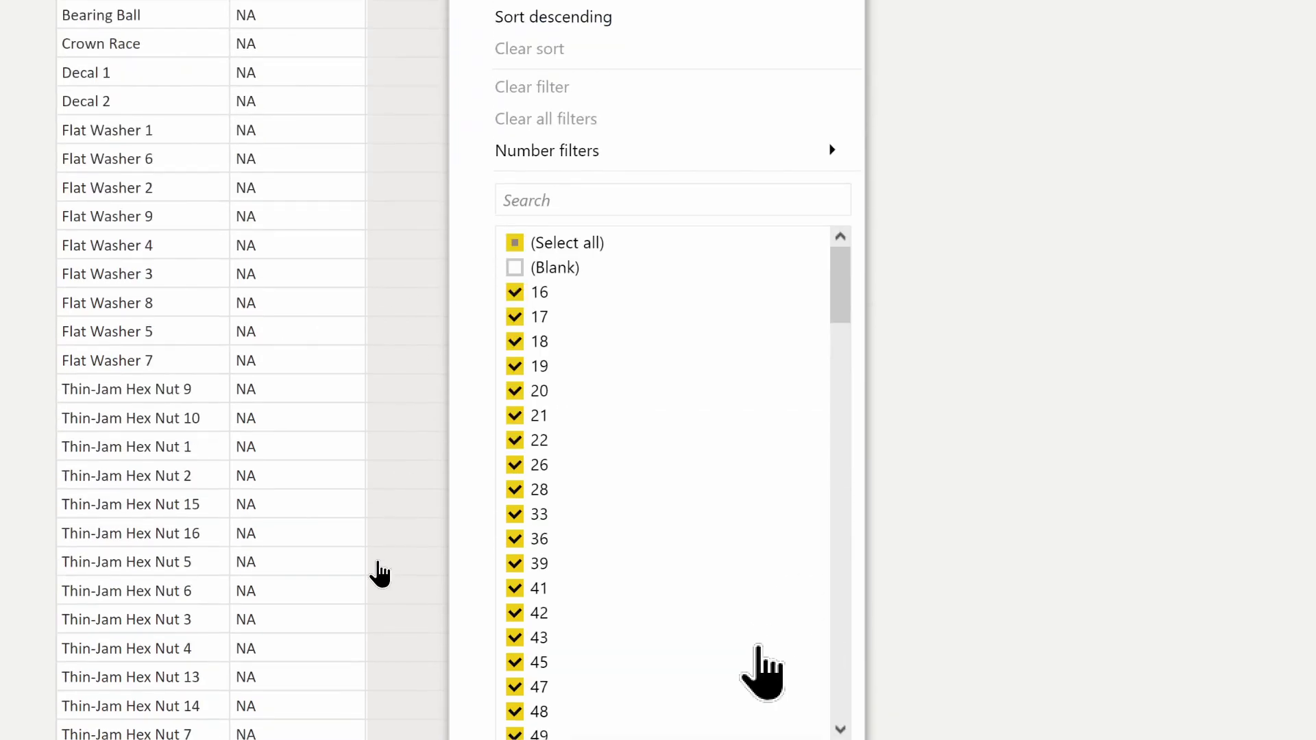
pyautogui.click(709, 641)
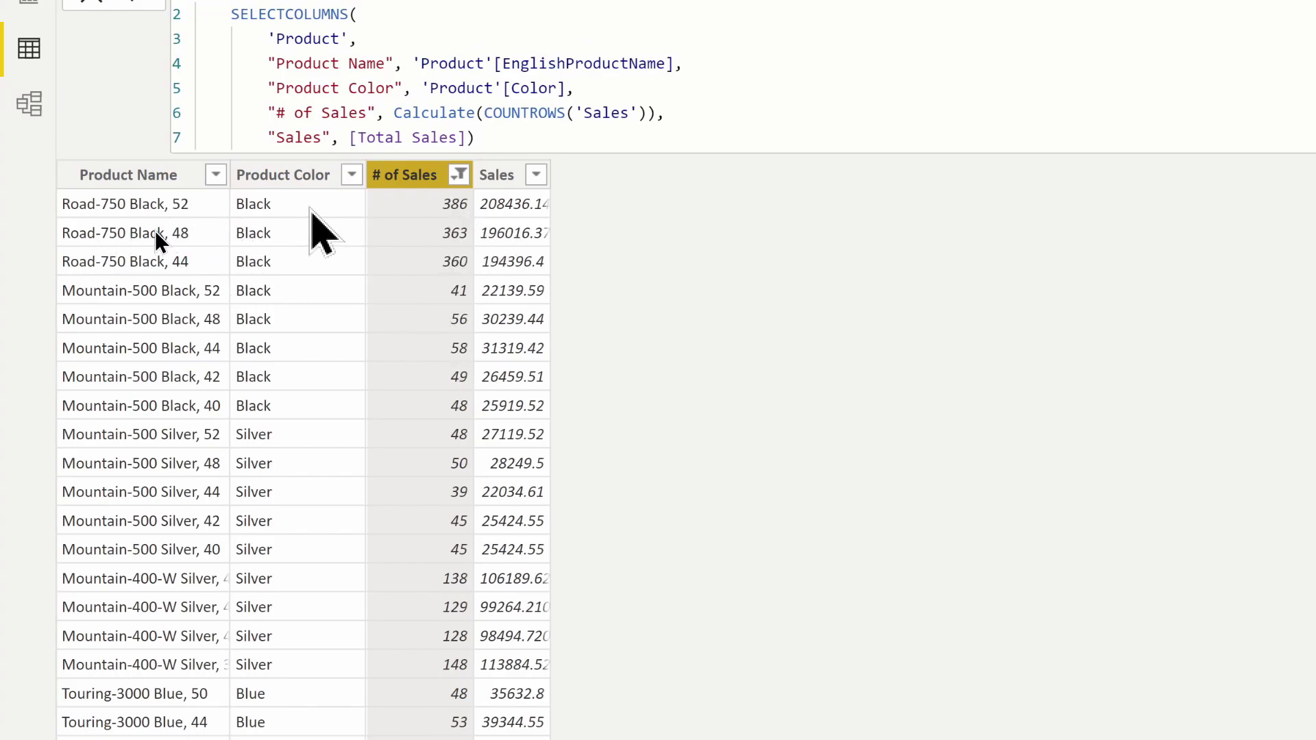
pyautogui.moveTo(549, 168); pyautogui.dragTo(578, 168)
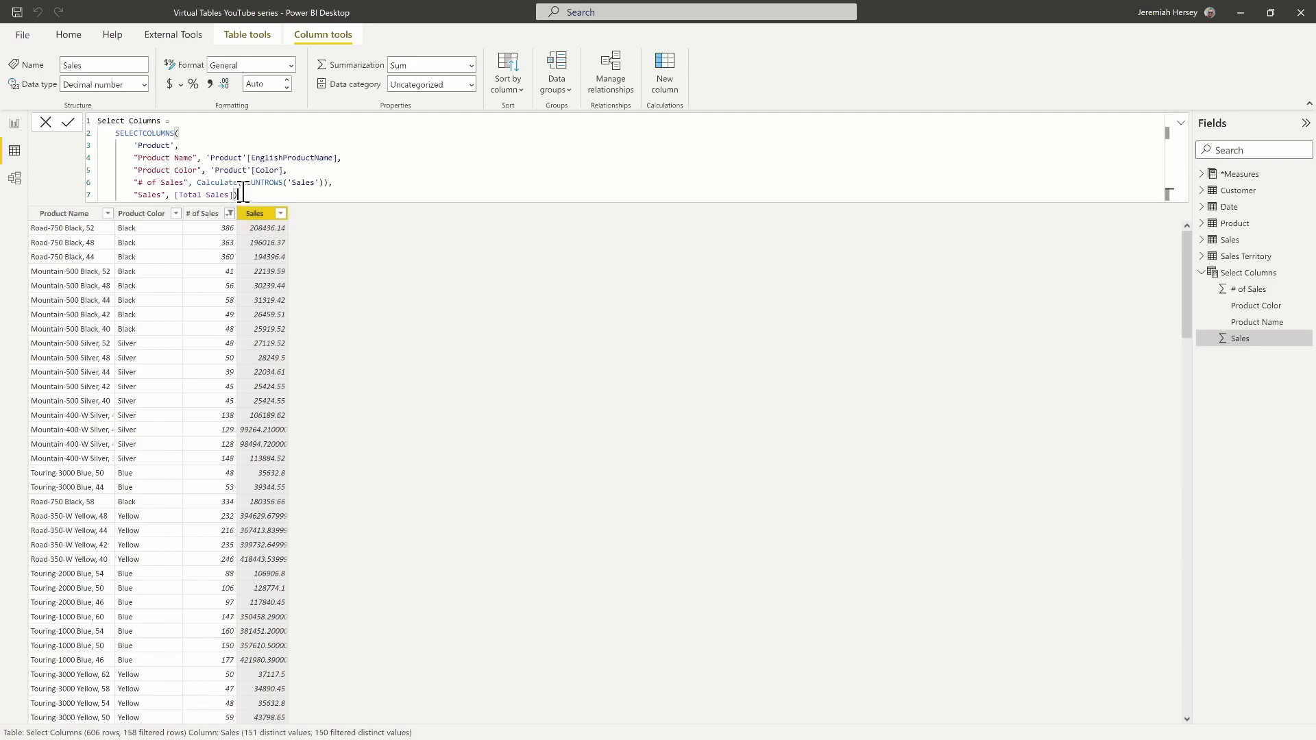
# Wrap SELECTCOLUMNS in CALCULATETABLE with the filter 'Customer'[MaritalStatus] = "S".
pyautogui.click(113, 137)
pyautogui.press('Return')
pyautogui.write('CALCULATETABLE(')
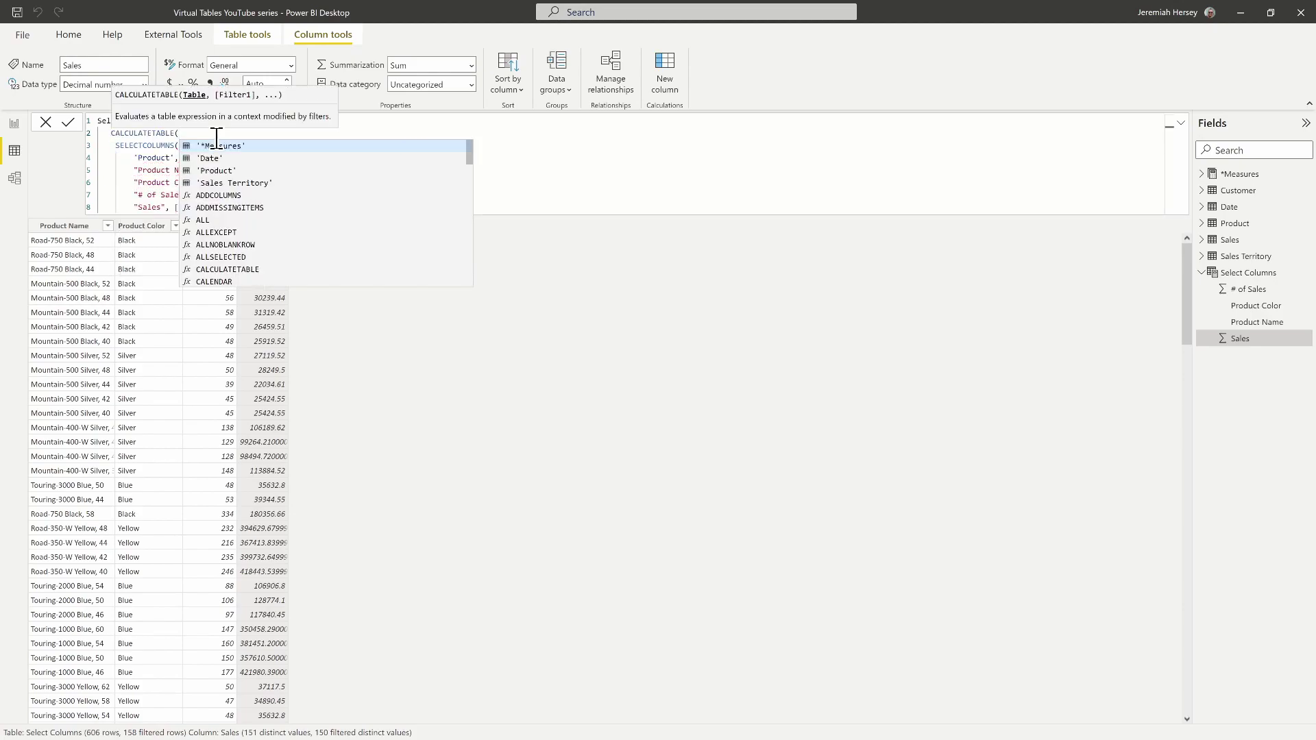
pyautogui.click(532, 149)
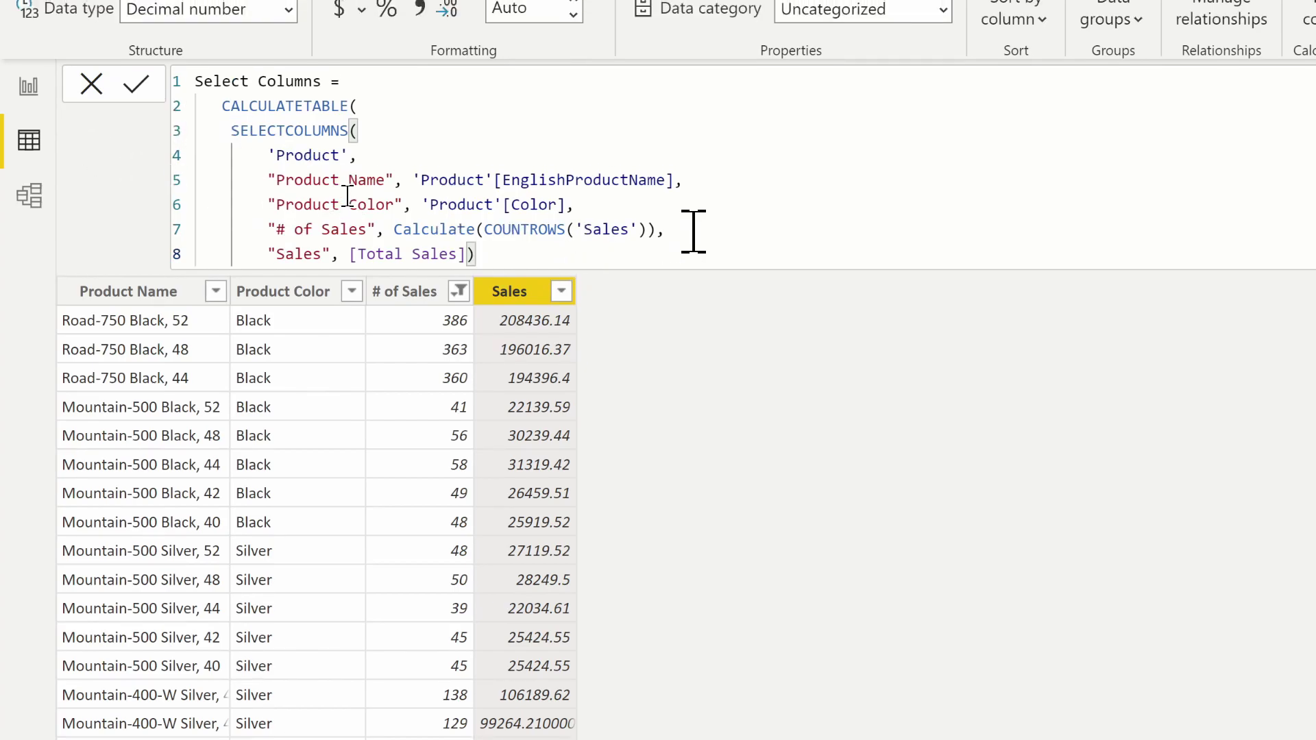
pyautogui.write(',')
pyautogui.hotkey('shift', 'Return')
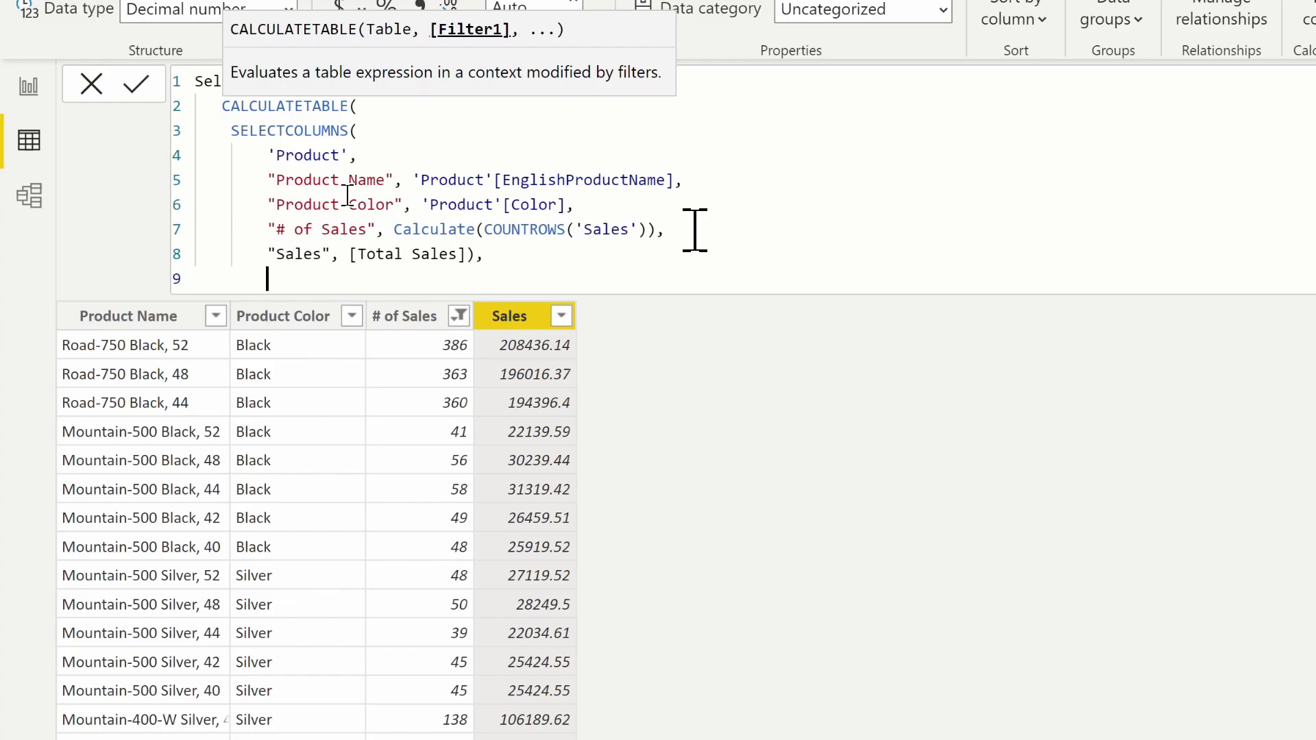
pyautogui.write("'")
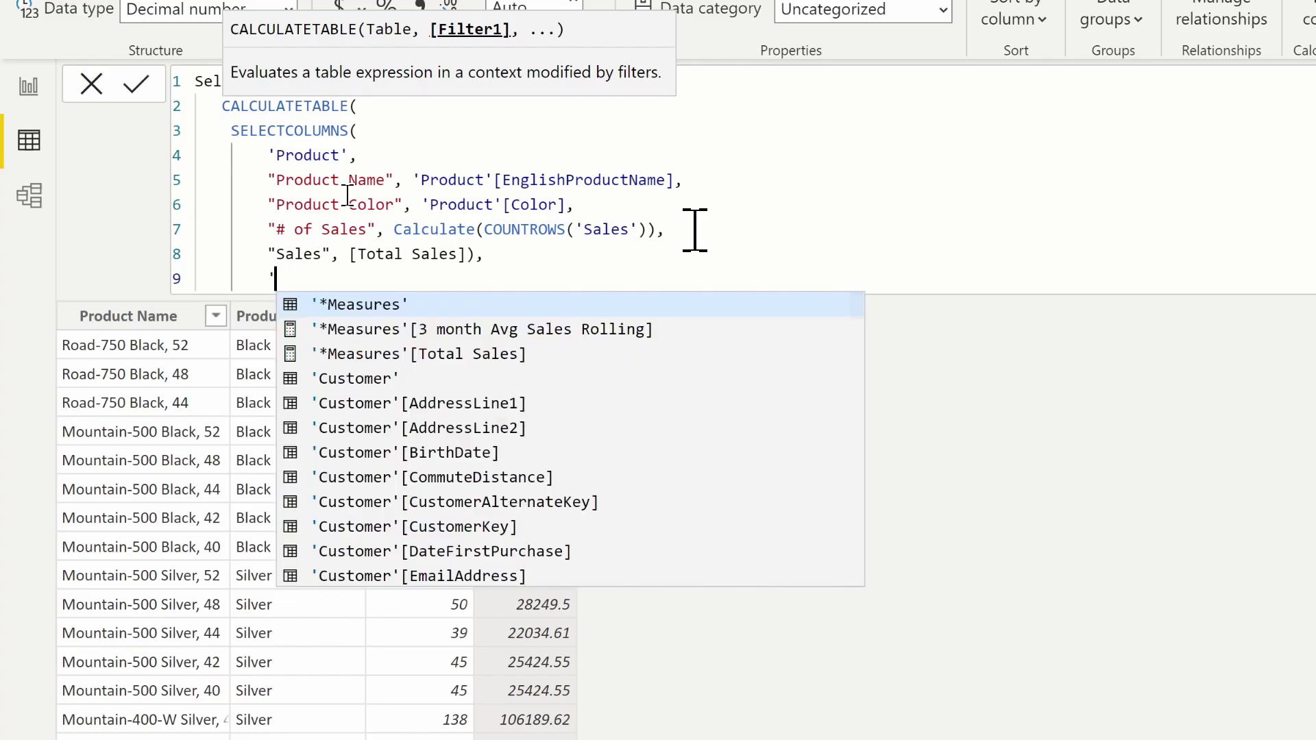
pyautogui.write("Customer'")
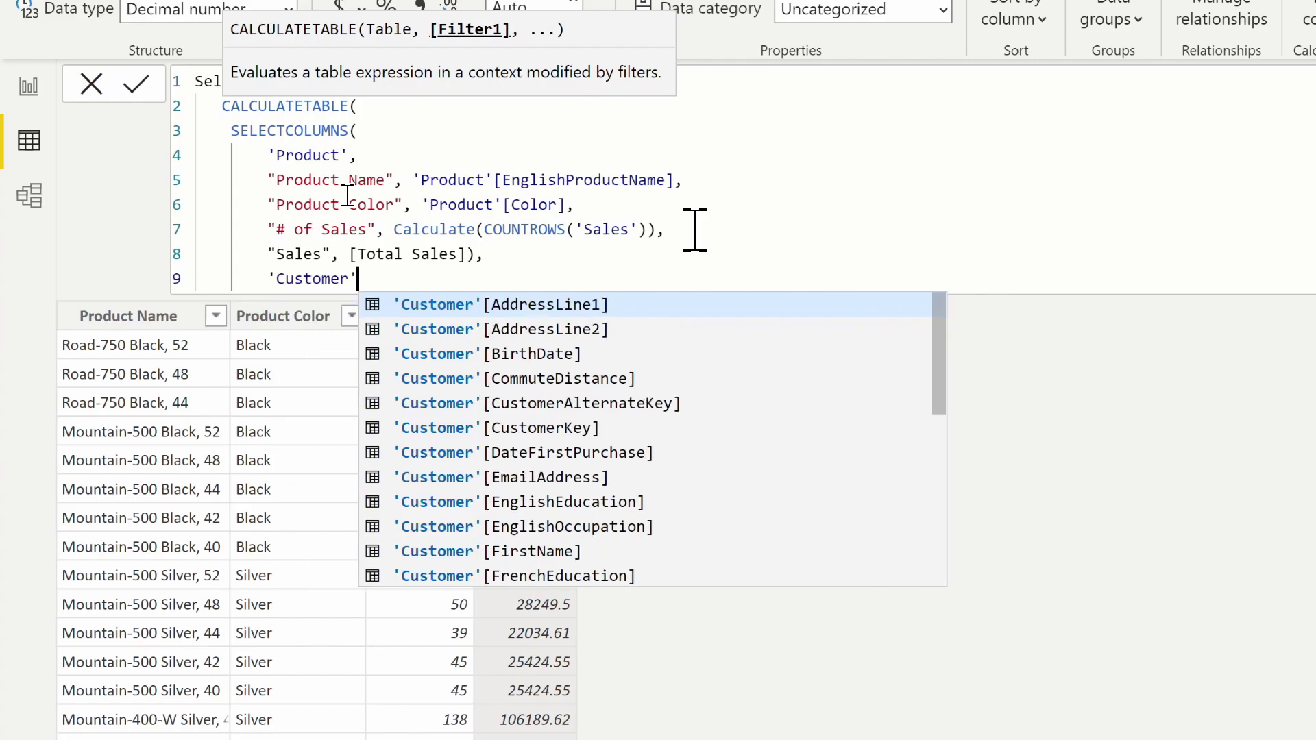
pyautogui.write('[')
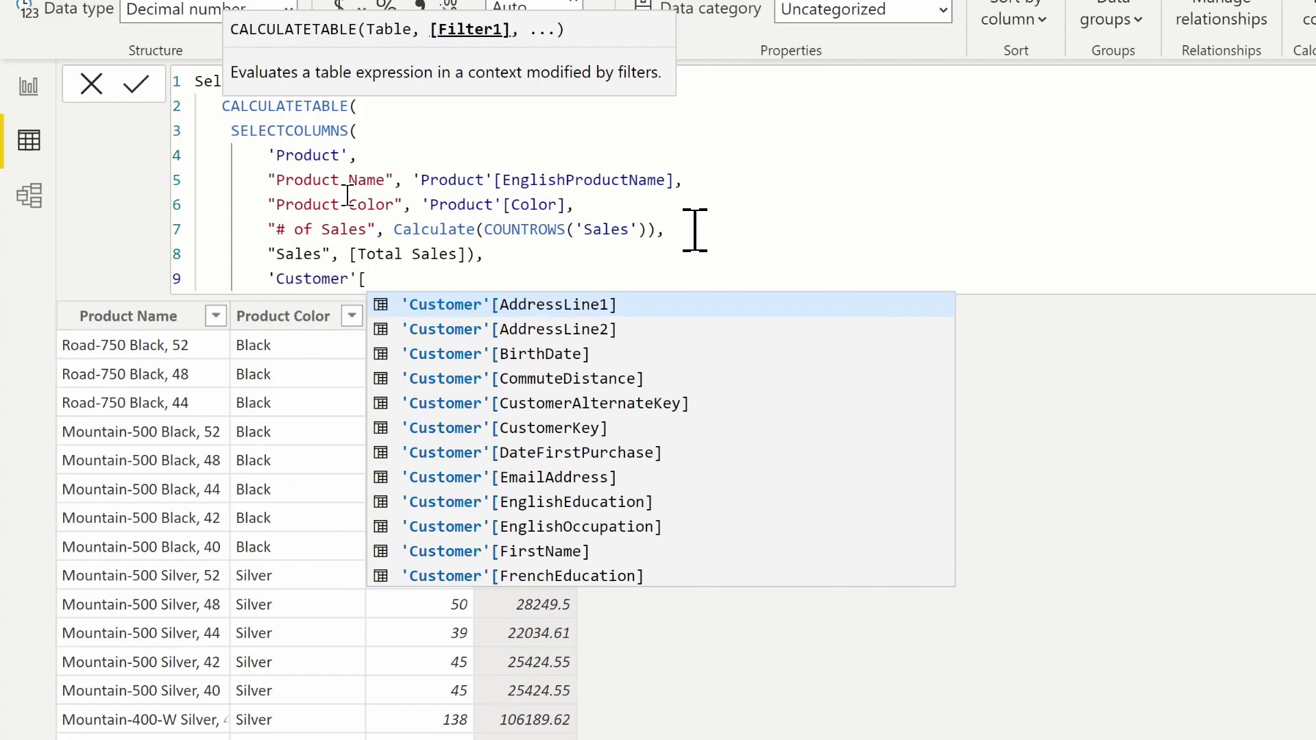
pyautogui.write('m')
pyautogui.press('Tab')
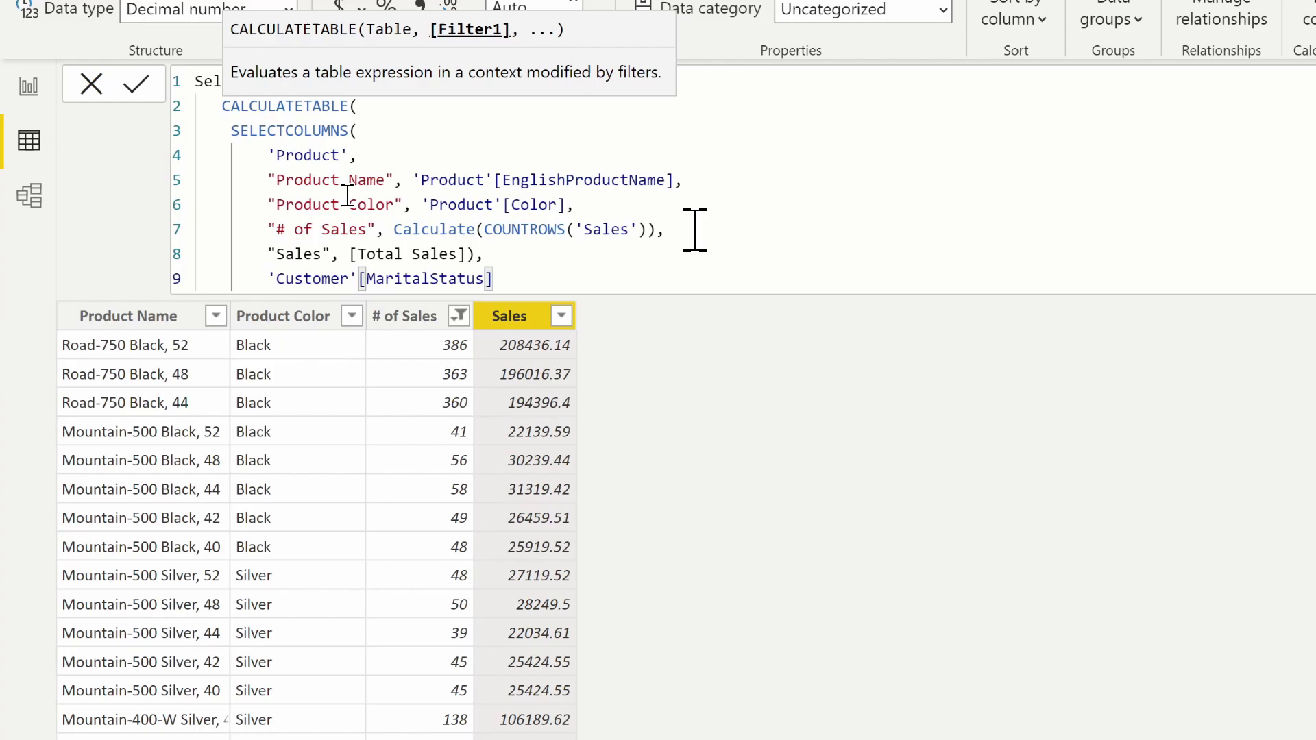
pyautogui.write('= "S")')
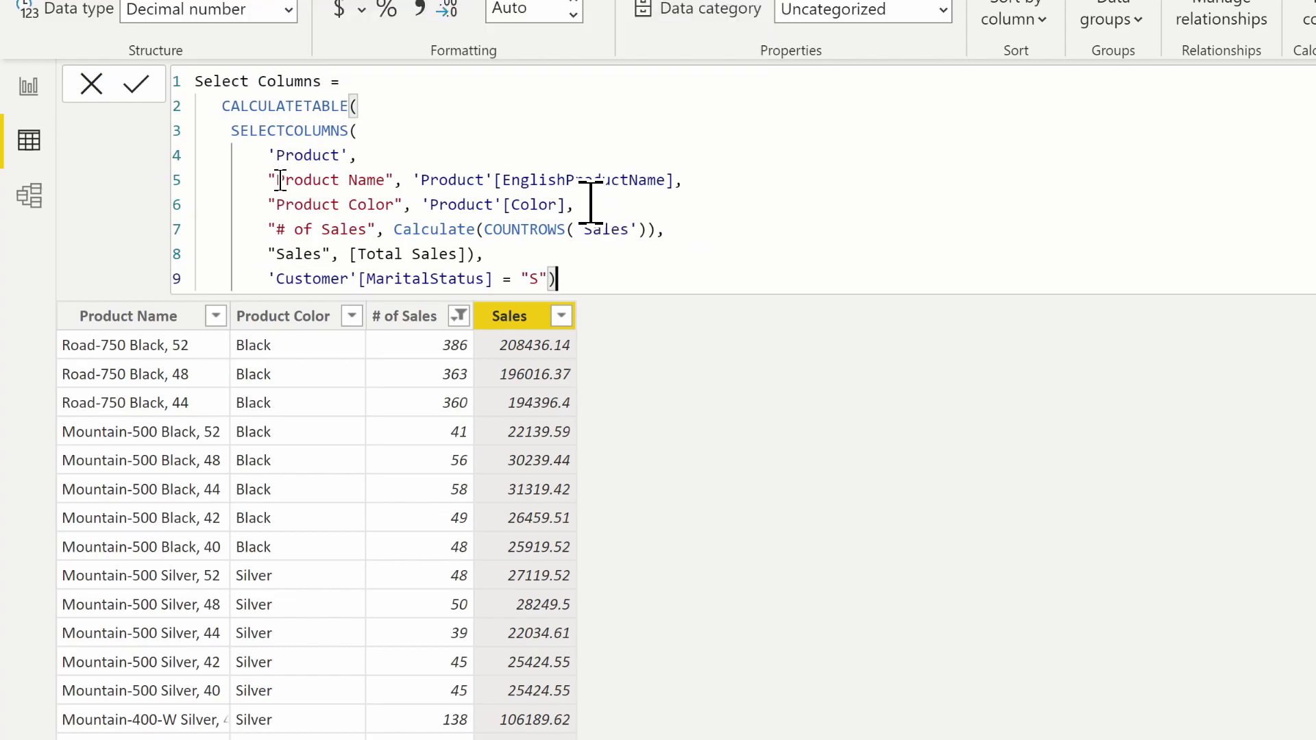
# Commit the CALCULATETABLE formula and add a closing parenthesis after the MaritalStatus filter.
pyautogui.click(139, 114)
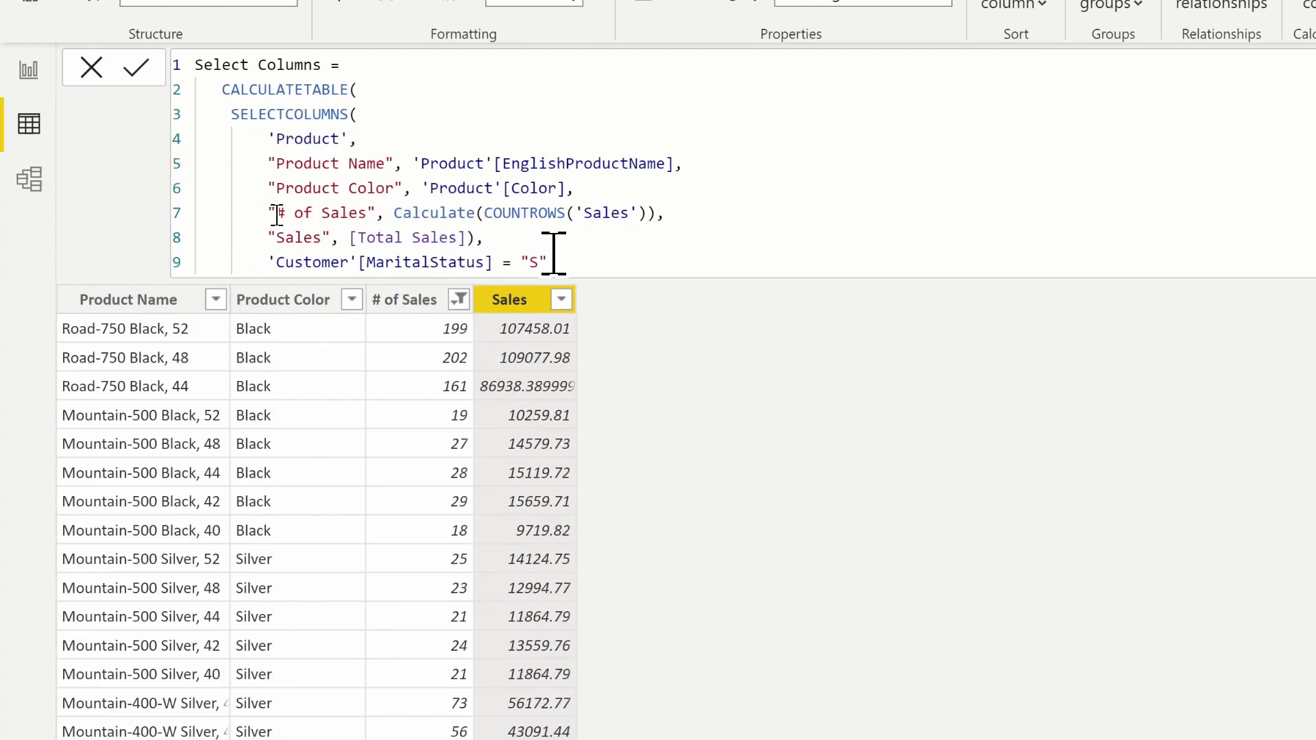
pyautogui.write(')')
# Delete the old product-based lines and make 'Sales' the SELECTCOLUMNS table.
pyautogui.moveTo(544, 259); pyautogui.dragTo(269, 138)
pyautogui.press('Delete')
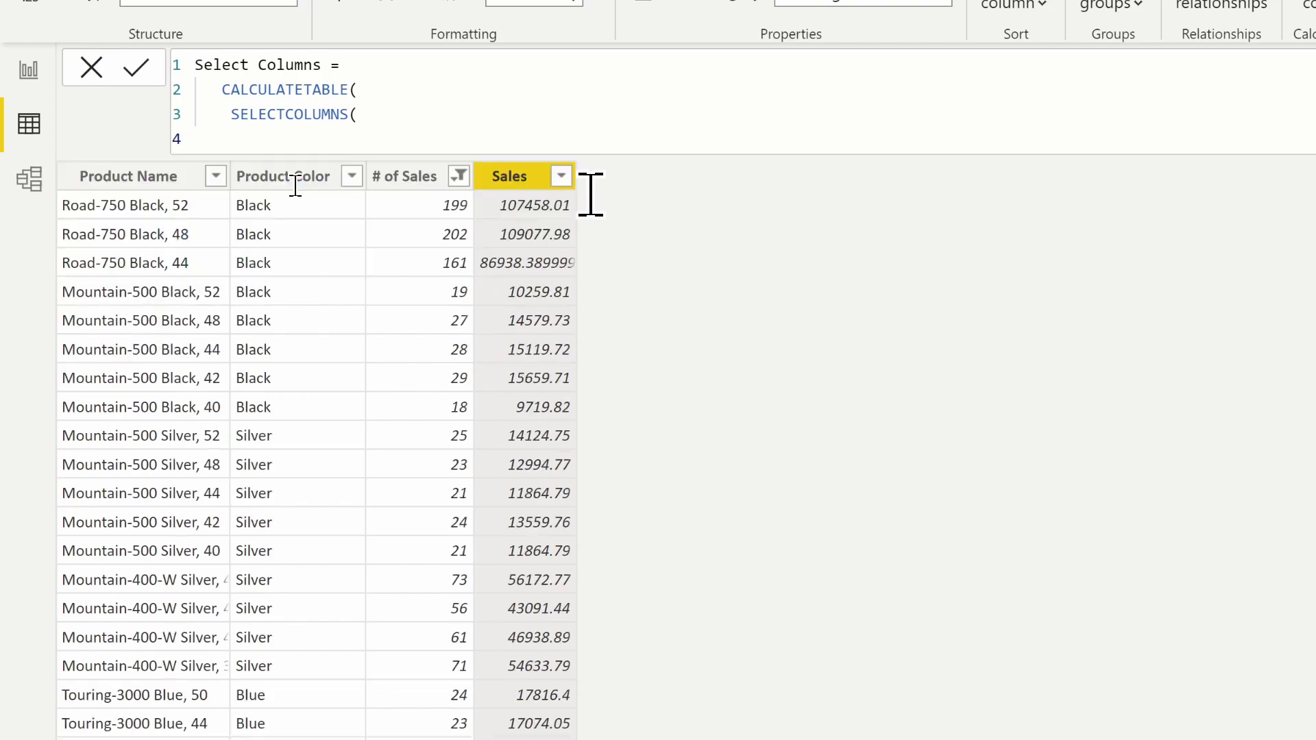
pyautogui.write("'s")
pyautogui.press('Down')
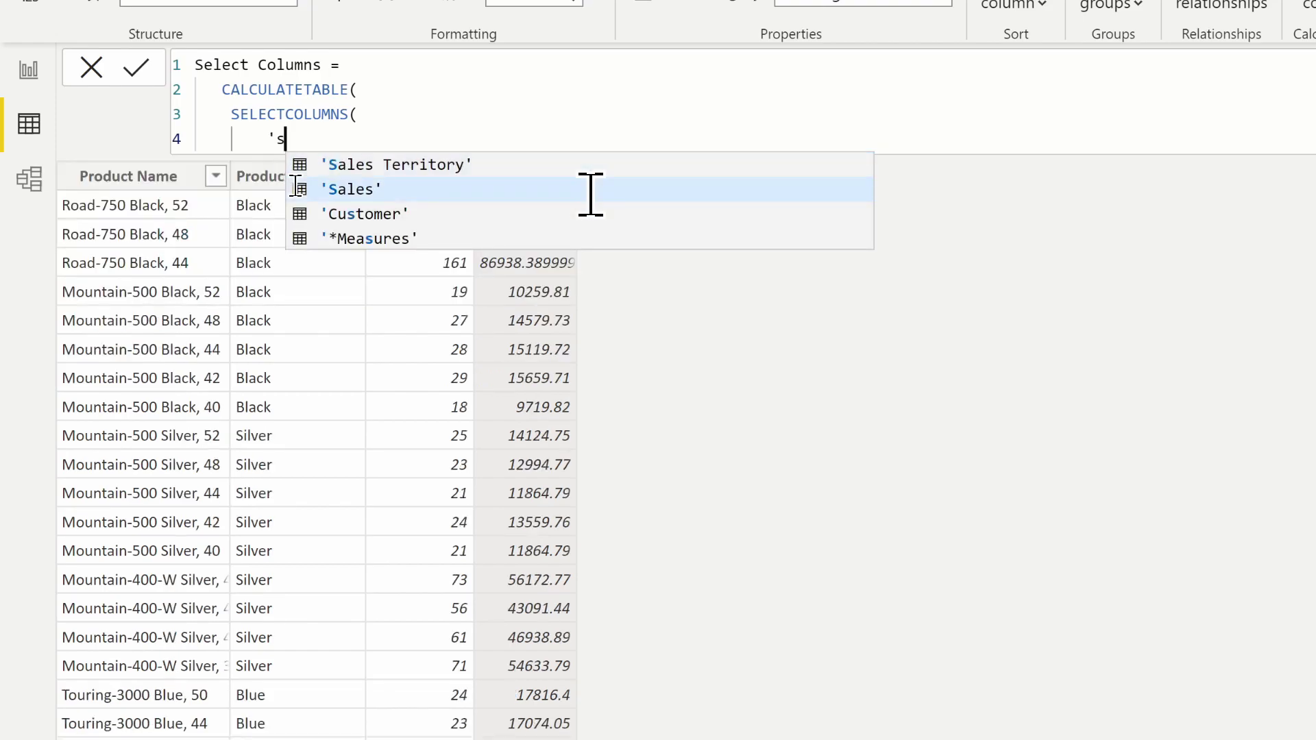
pyautogui.press('Tab')
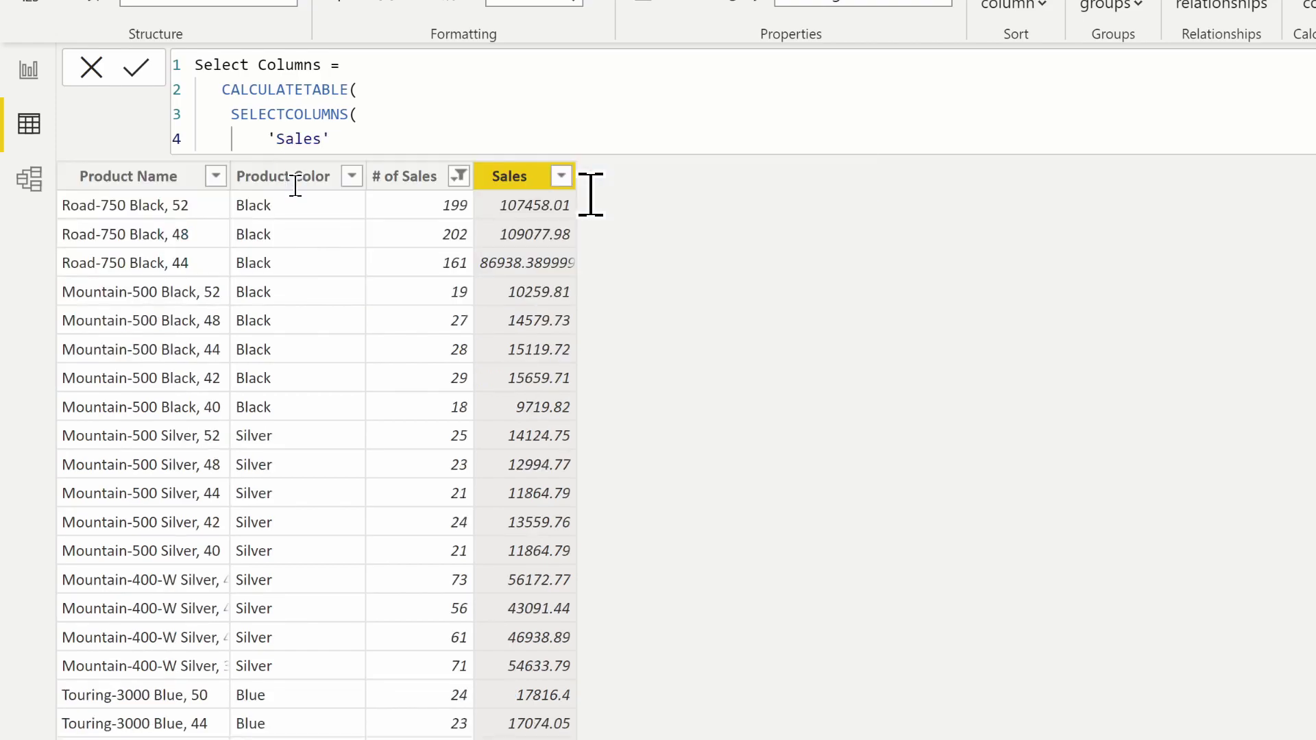
pyautogui.write(',')
pyautogui.press('Return')
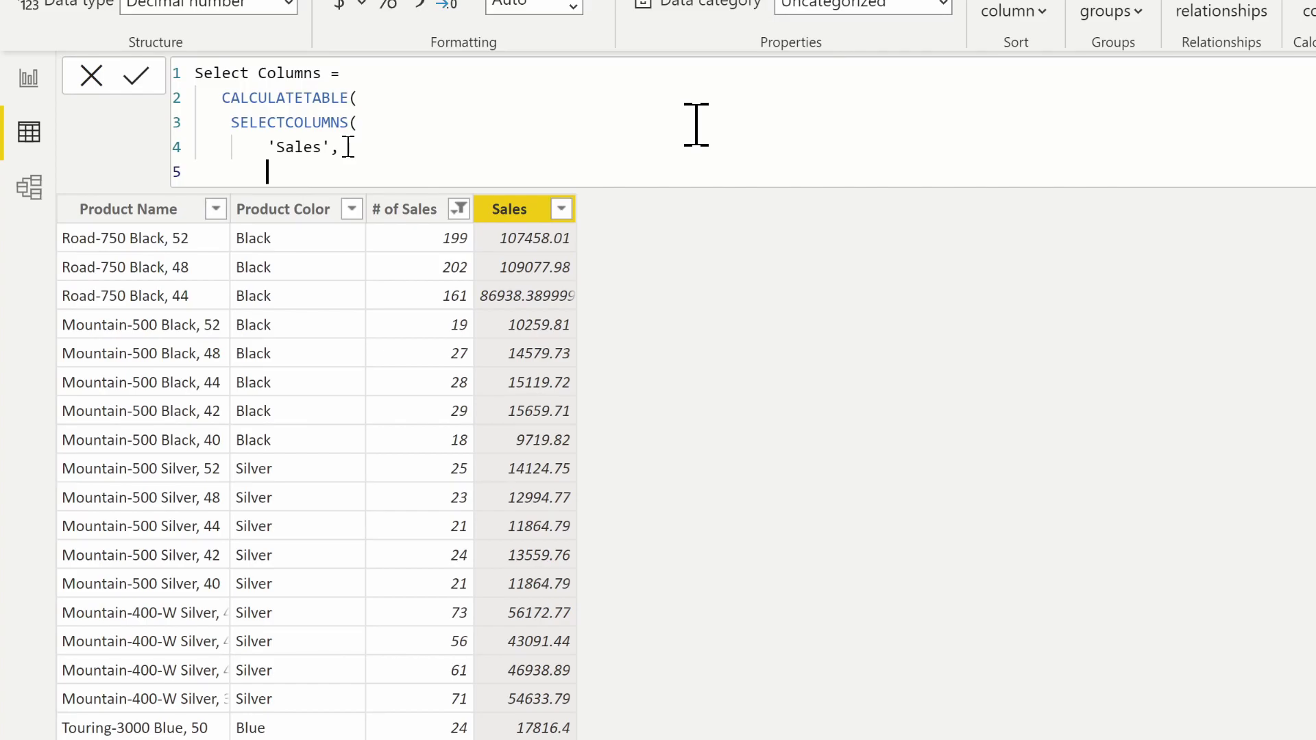
# Add an "order number" column from 'Sales'[SalesOrderNumber].
pyautogui.write('"order number"')
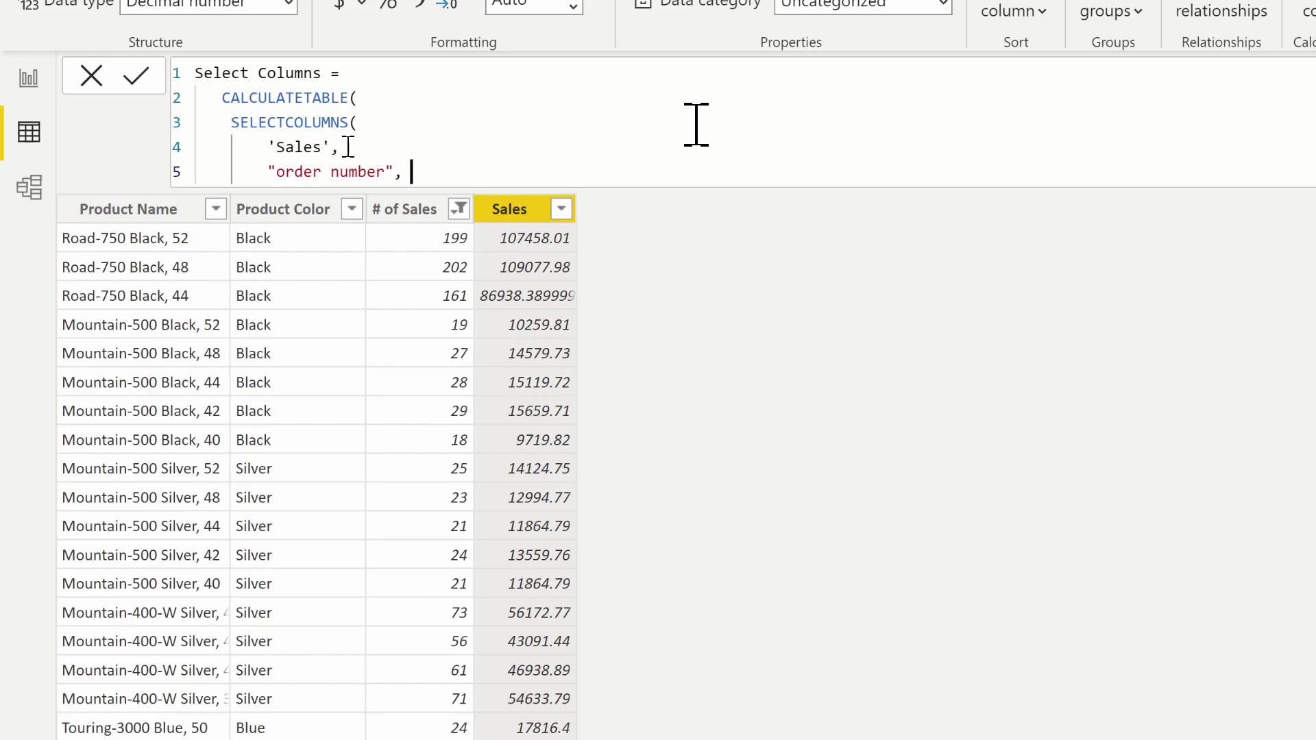
pyautogui.write(", '")
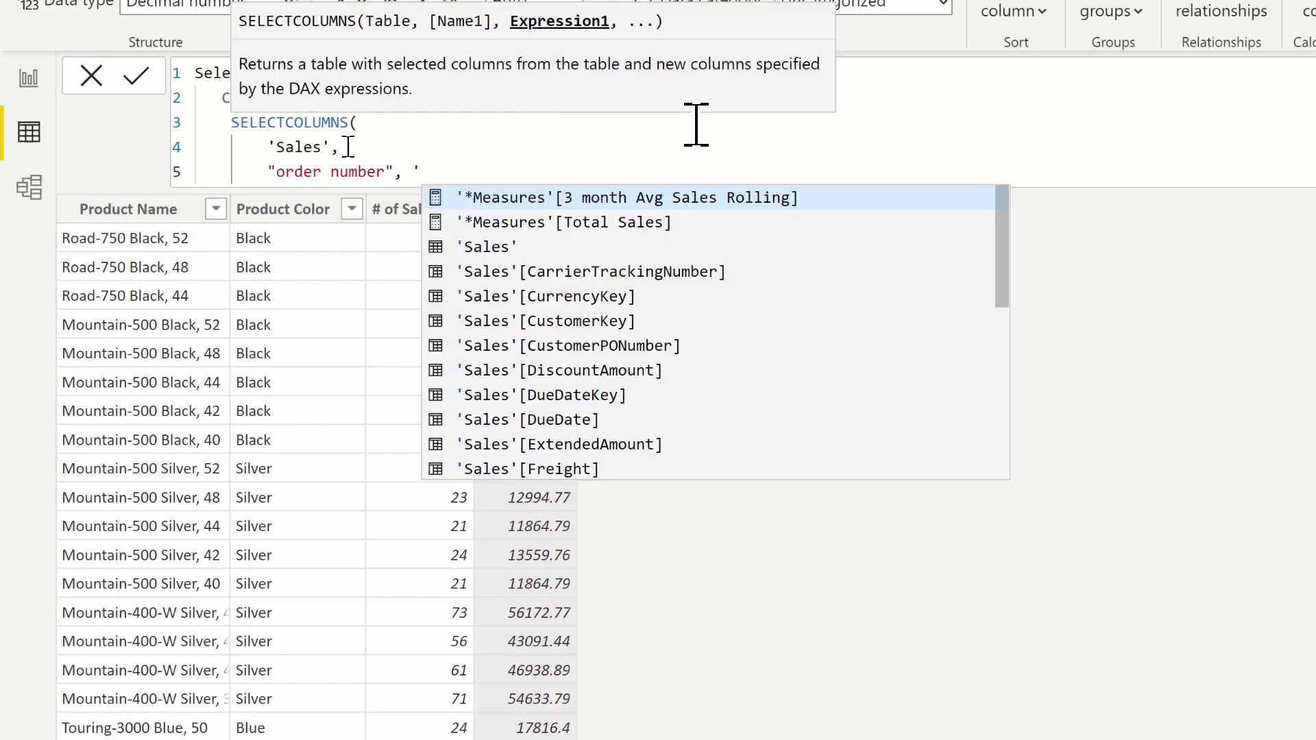
pyautogui.write("Sales'")
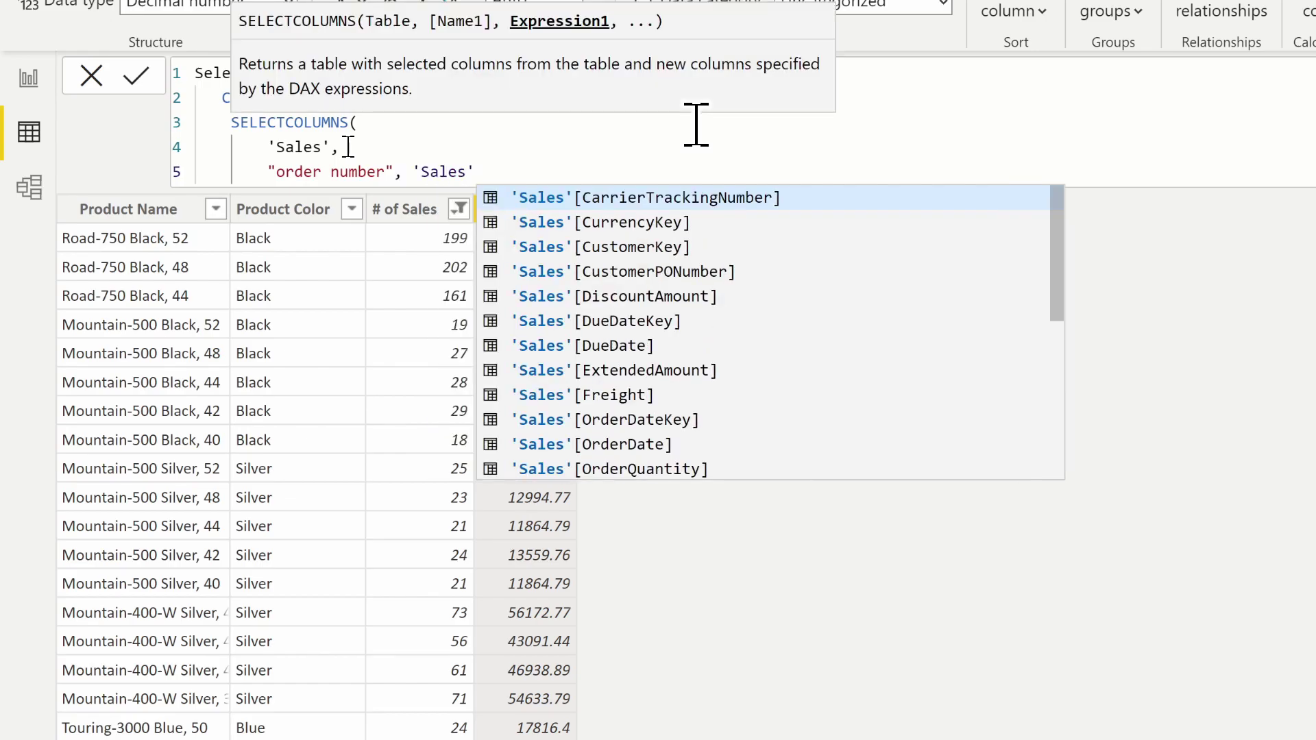
pyautogui.write('[sa')
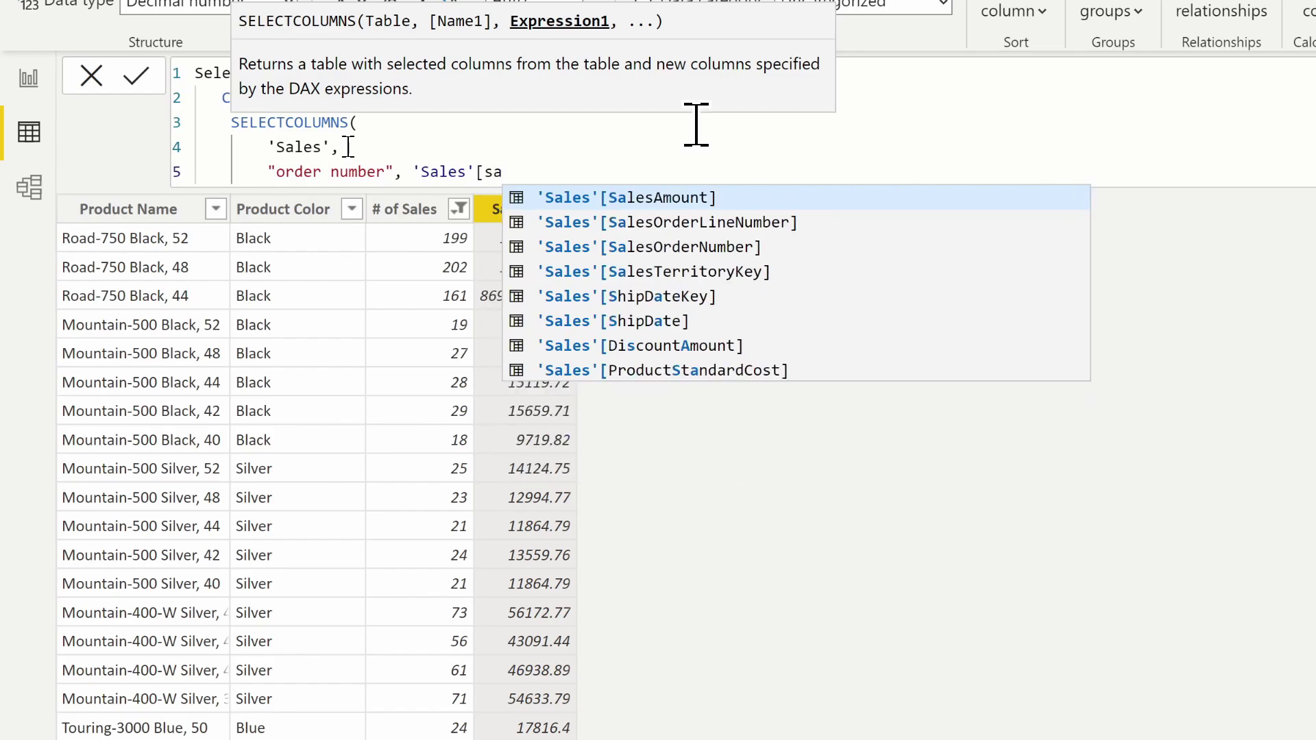
pyautogui.press('Down')
pyautogui.press('Down')
pyautogui.press('Tab')
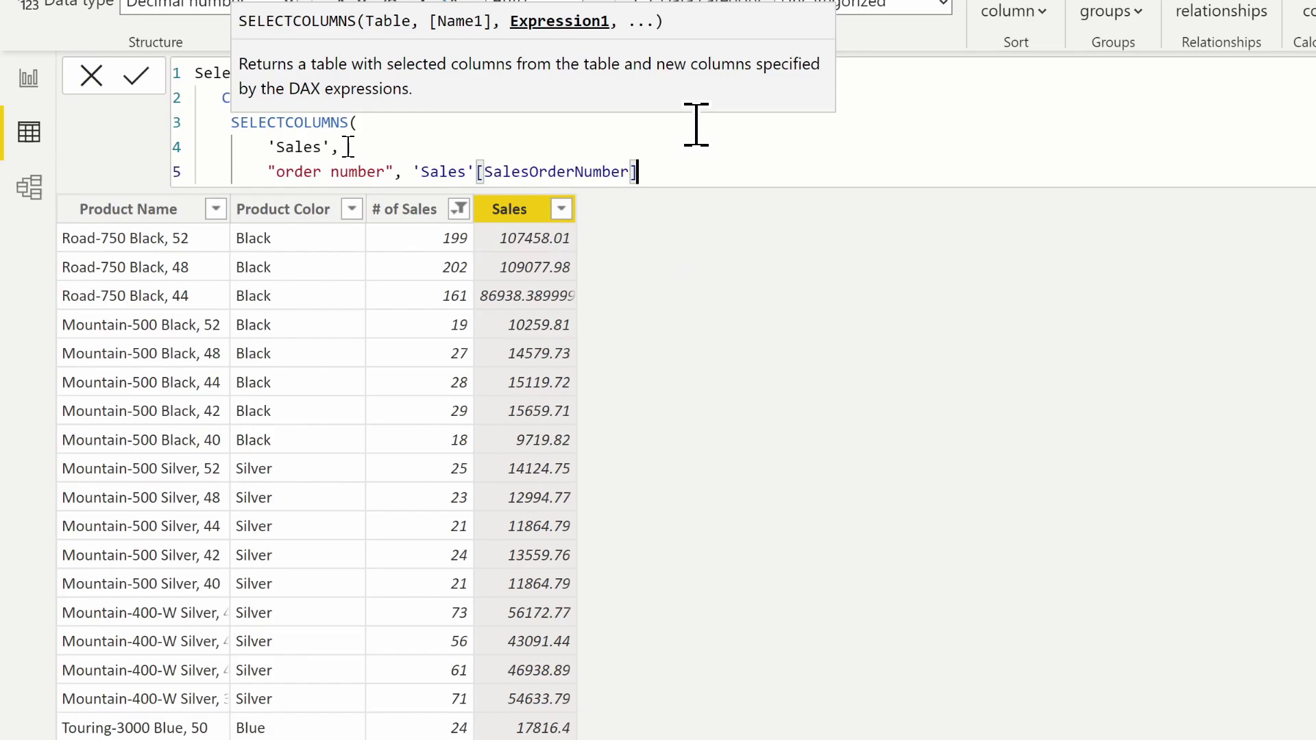
pyautogui.write(',')
pyautogui.hotkey('shift', 'Return')
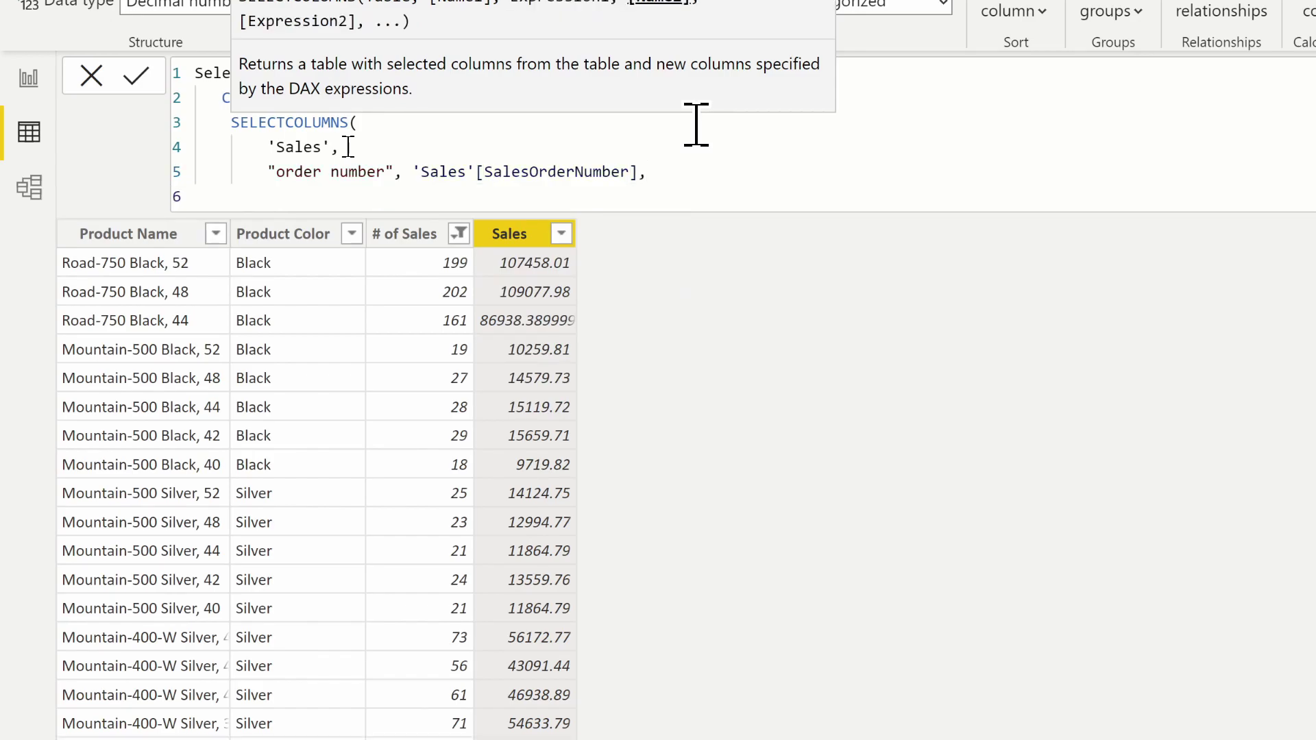
# Add a "Customer" column as RELATED('Customer'[FirstName]).
pyautogui.write('"')
pyautogui.write('Customer",')
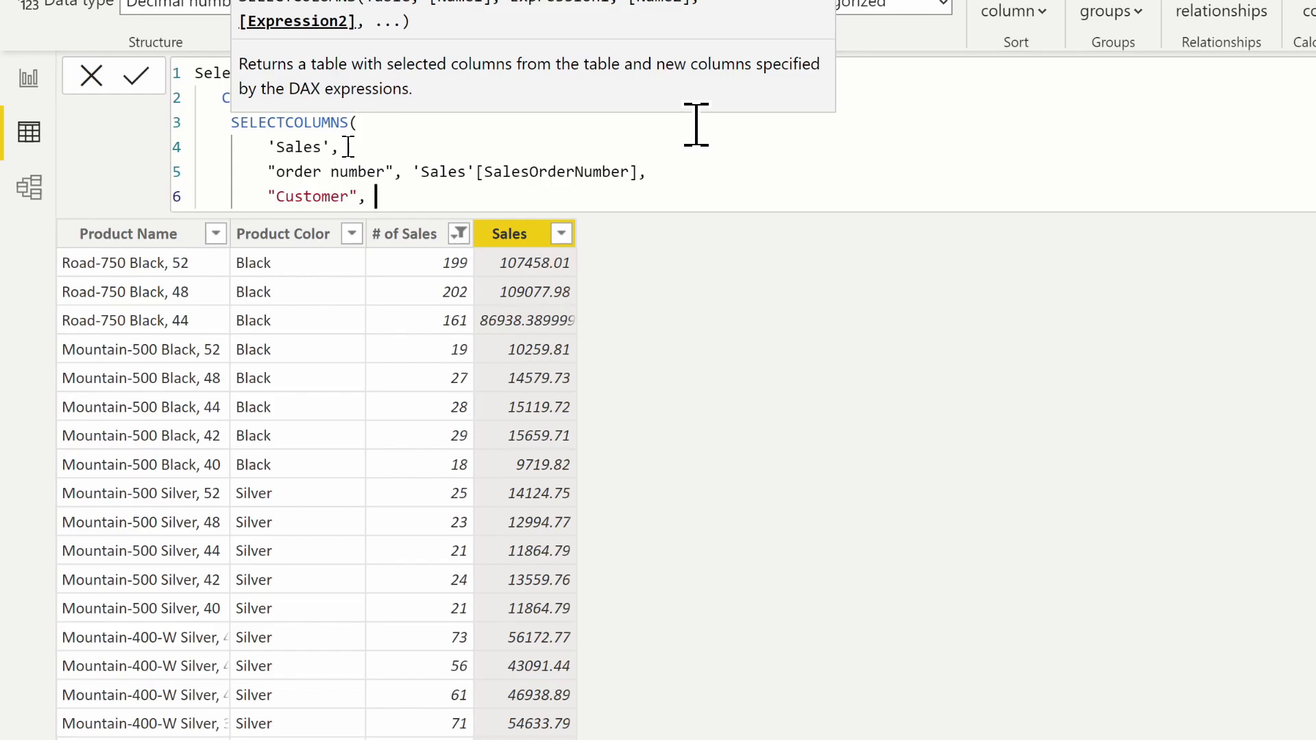
pyautogui.write("RELATED('c")
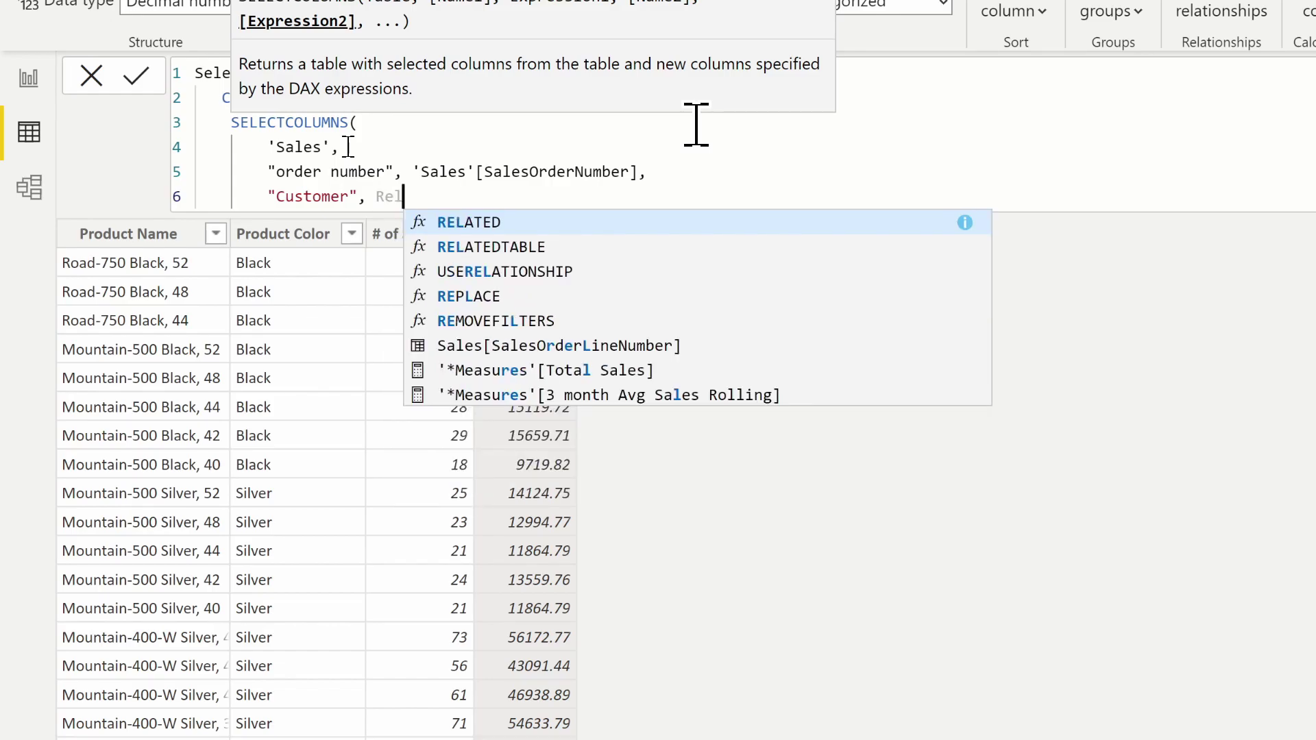
pyautogui.press('Tab')
pyautogui.write("'c")
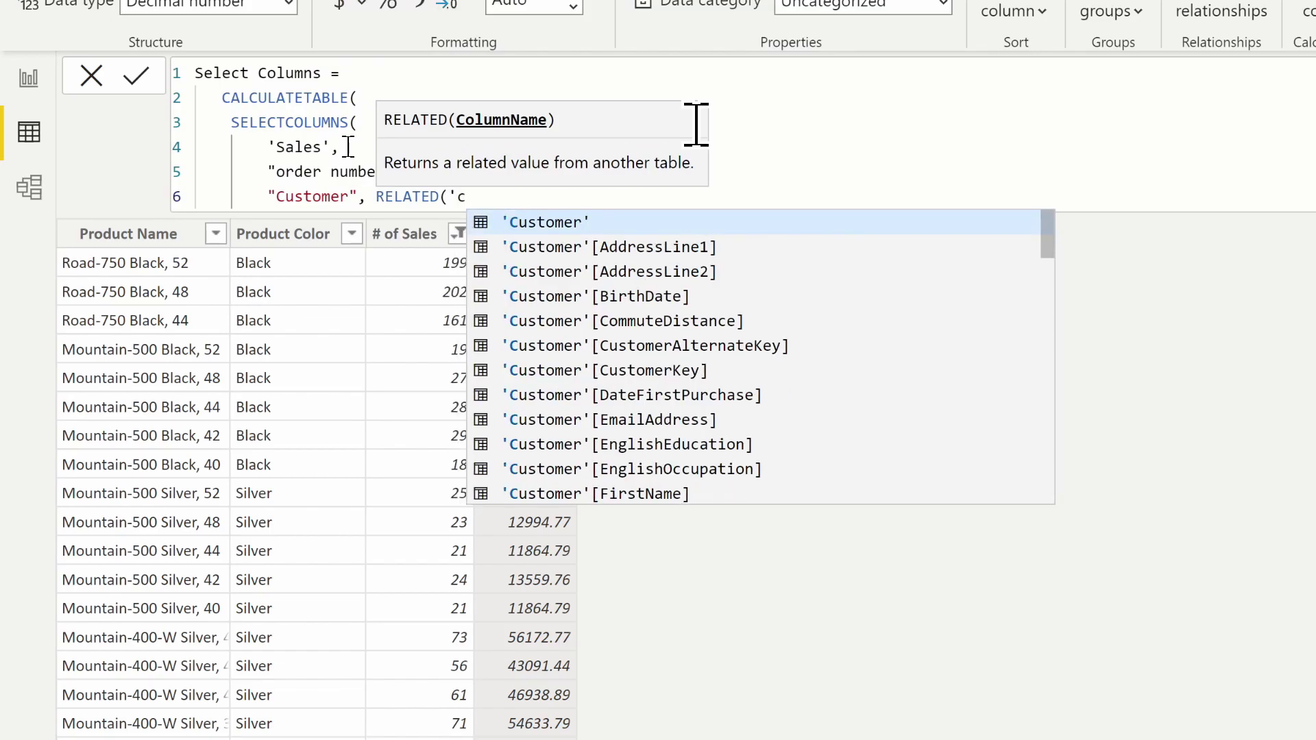
pyautogui.press('Tab')
pyautogui.write('[fi')
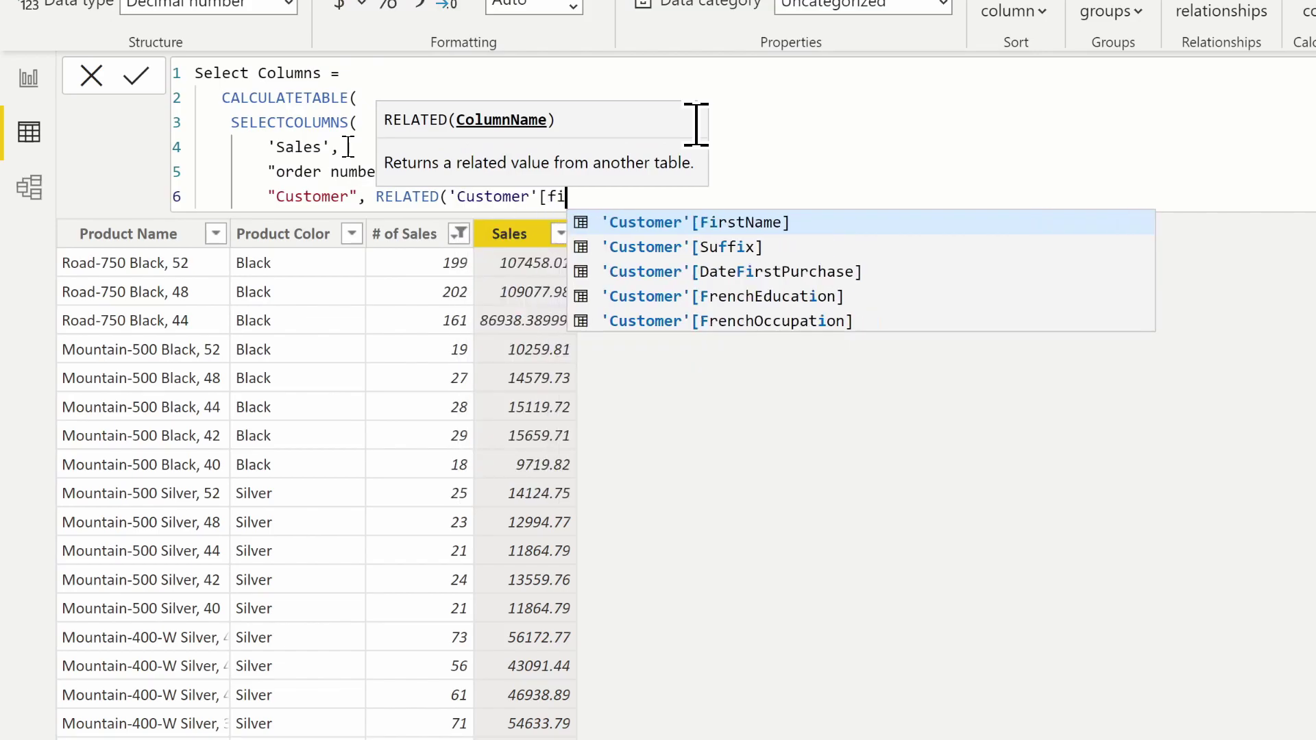
pyautogui.press('Tab')
pyautogui.write(')')
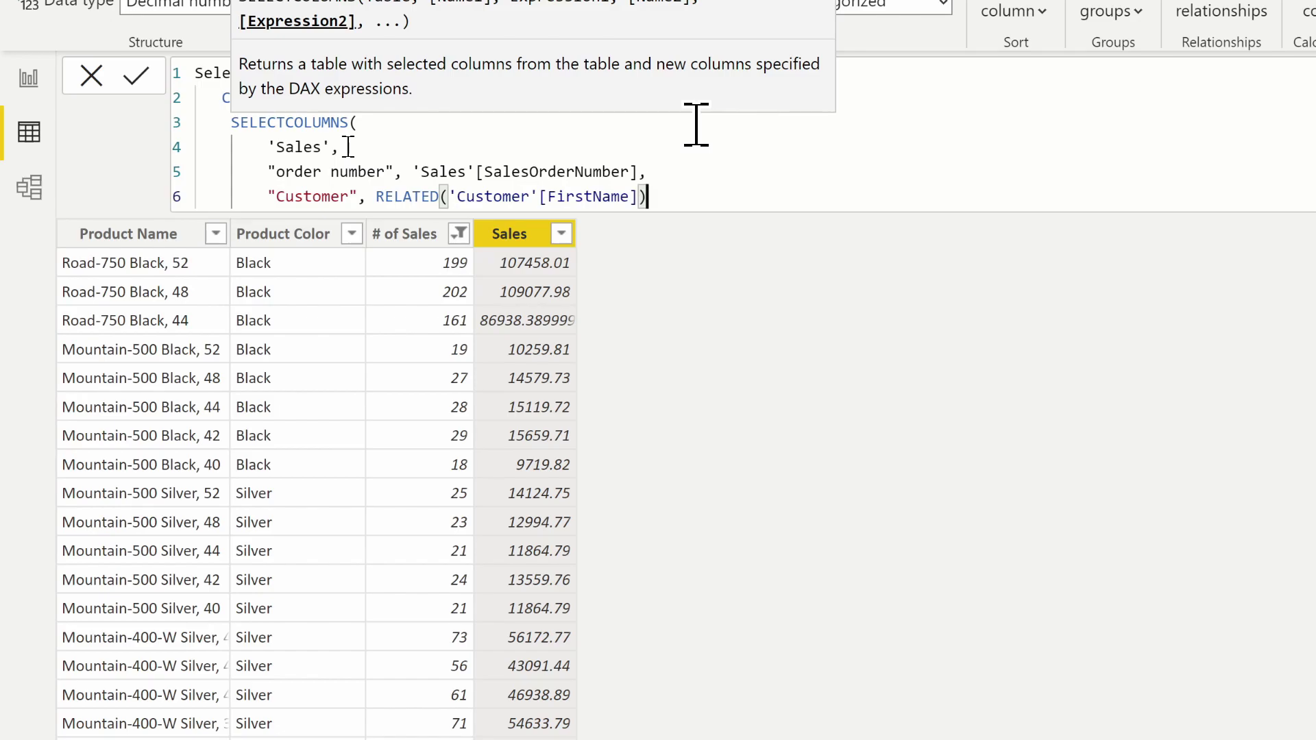
pyautogui.write(',')
pyautogui.press('Return')
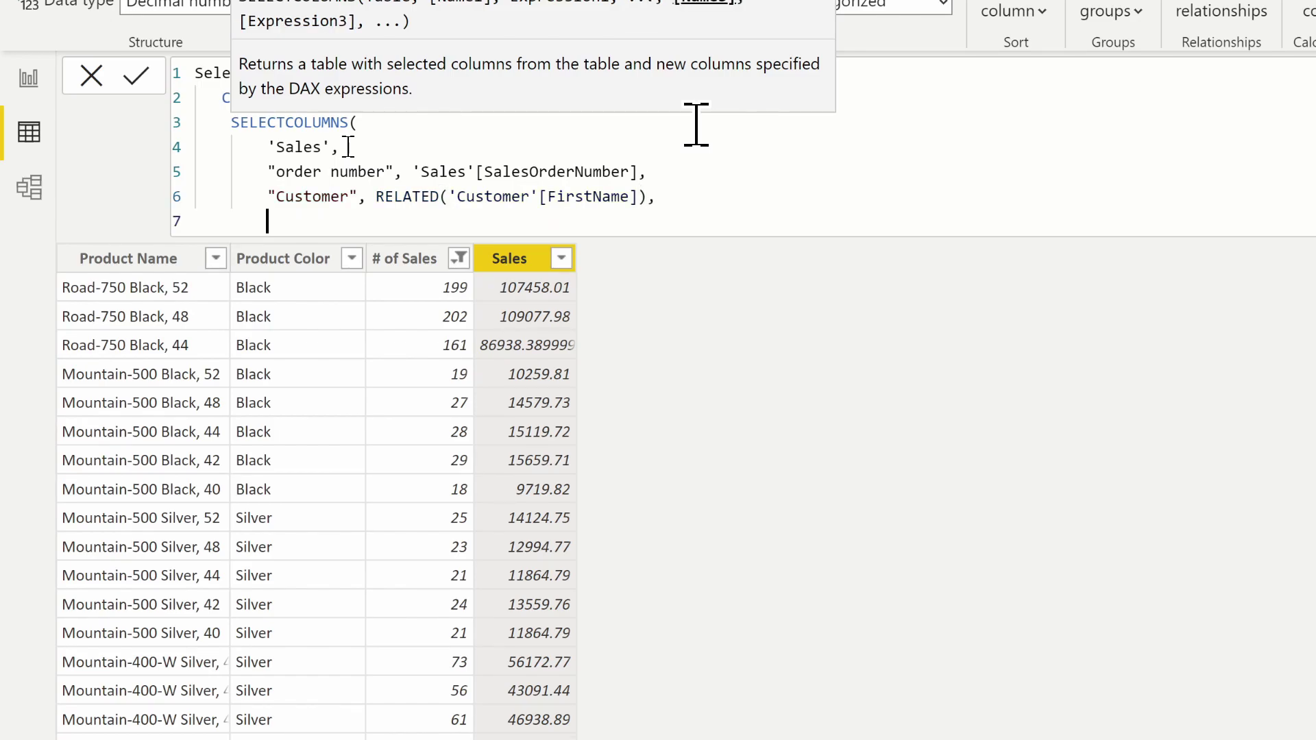
# Add a "Product" column as RELATED('Product'[EnglishProductName]).
pyautogui.write('"p')
pyautogui.press('BackSpace')
pyautogui.write('Product"')
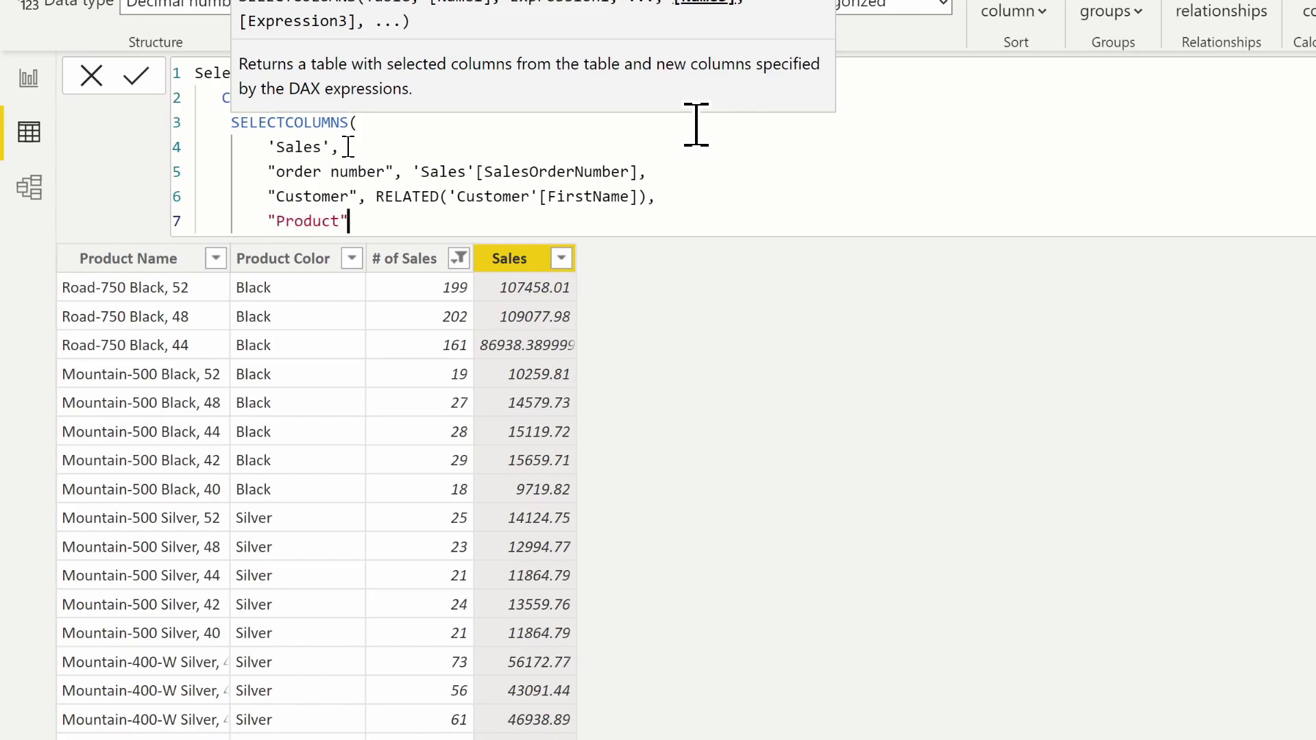
pyautogui.write(', Rel')
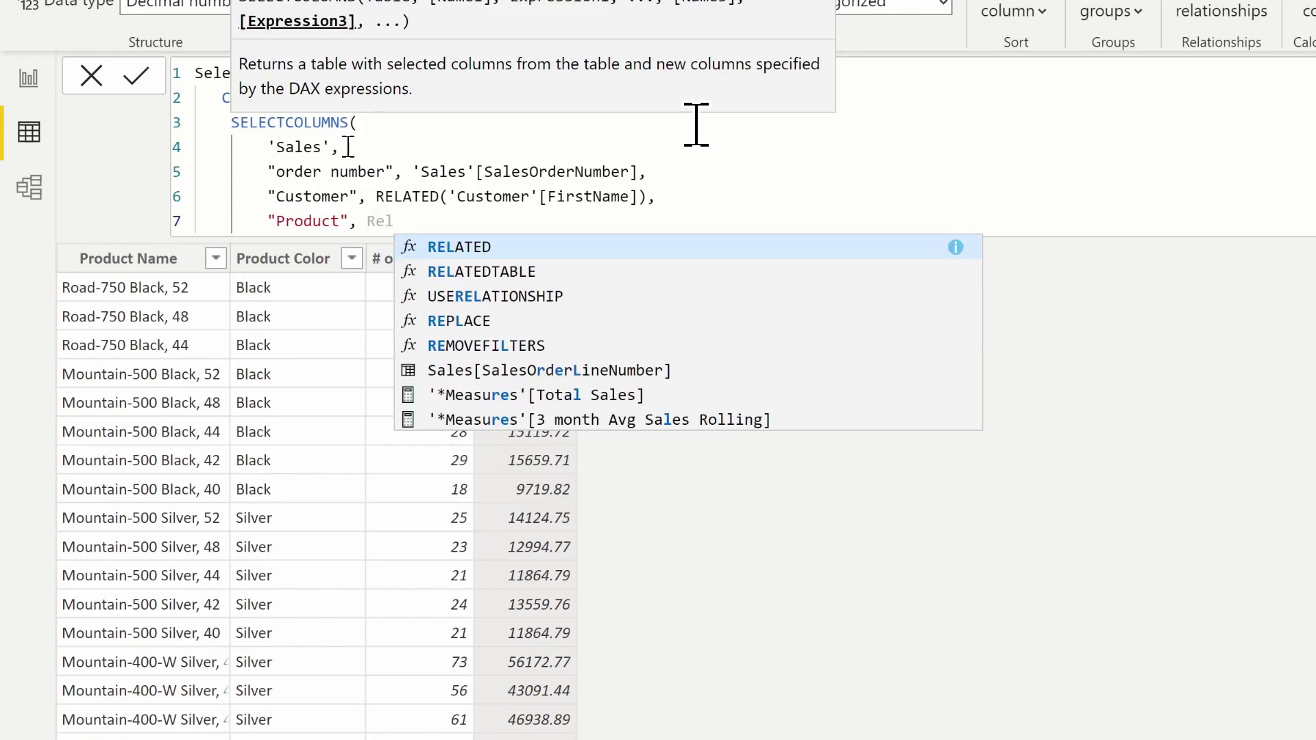
pyautogui.press('Tab')
pyautogui.write("'")
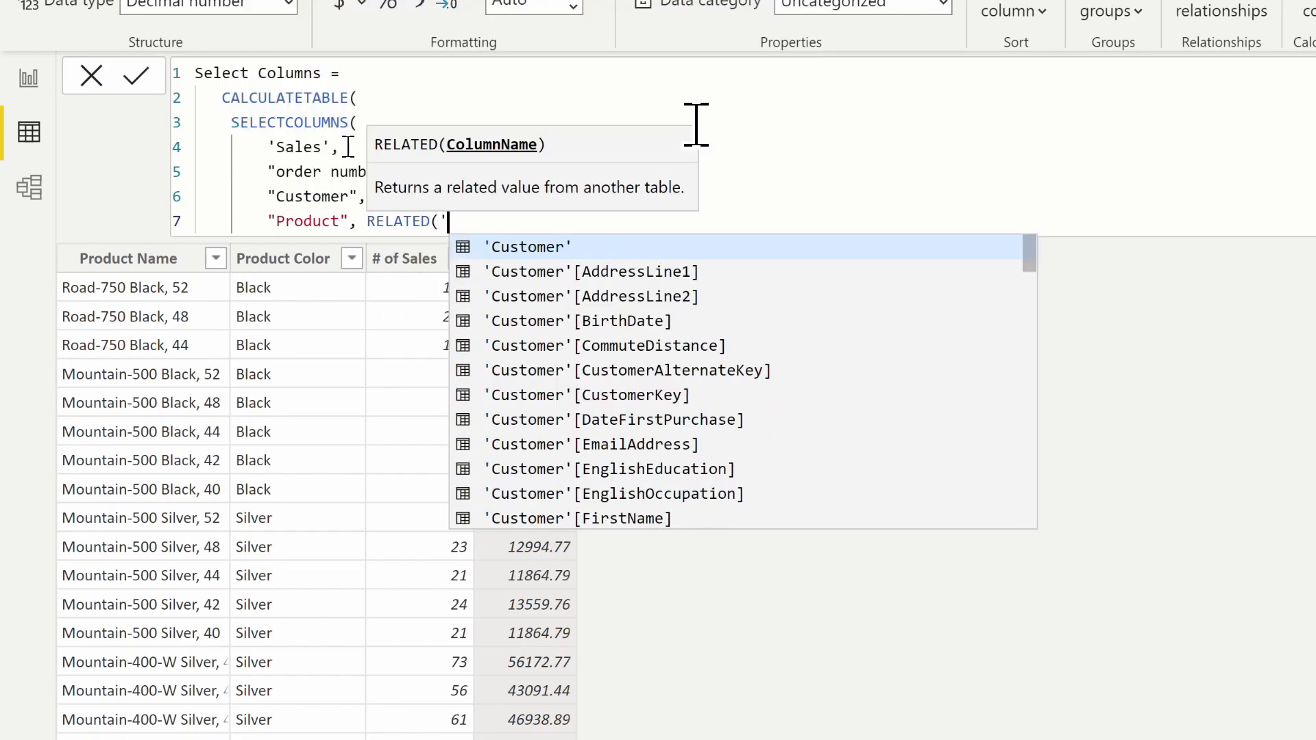
pyautogui.write('pr')
pyautogui.press('Tab')
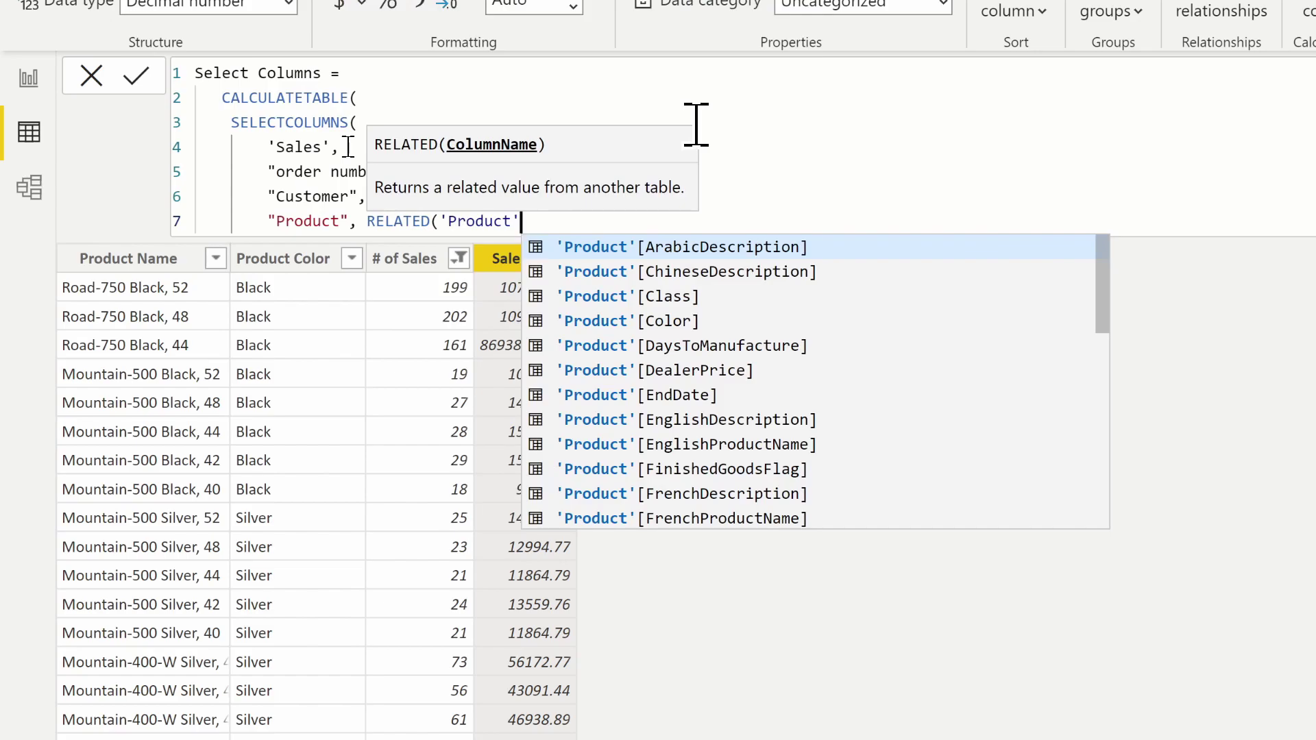
pyautogui.write('[end')
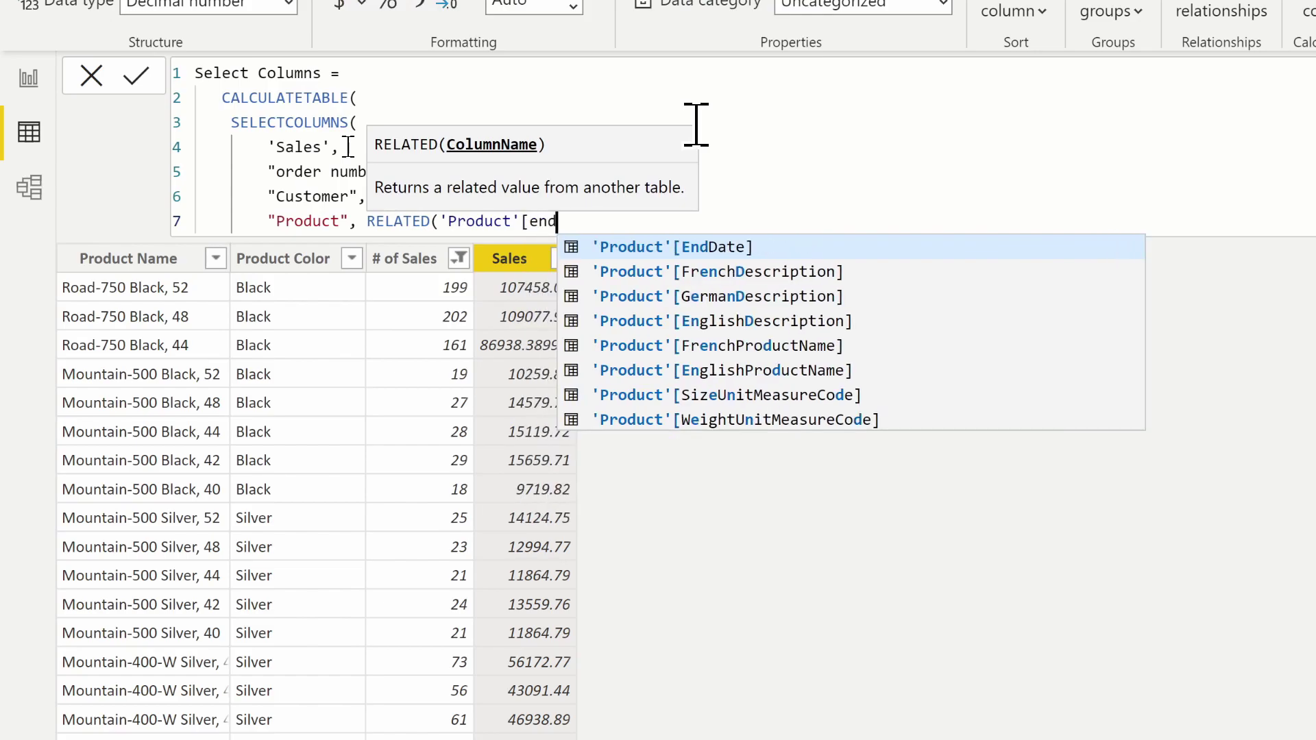
pyautogui.press('Down')
pyautogui.press('Down')
pyautogui.press('Down')
pyautogui.press('Down')
pyautogui.press('Down')
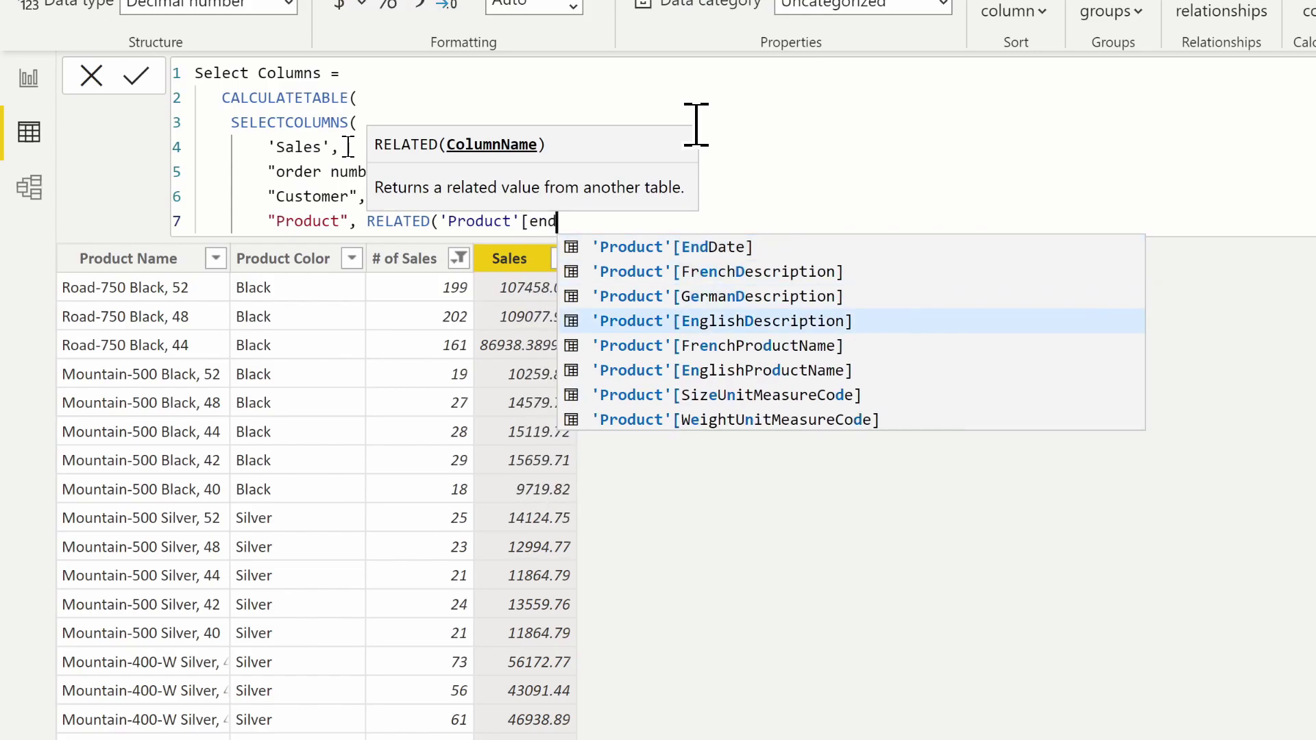
pyautogui.press('Tab')
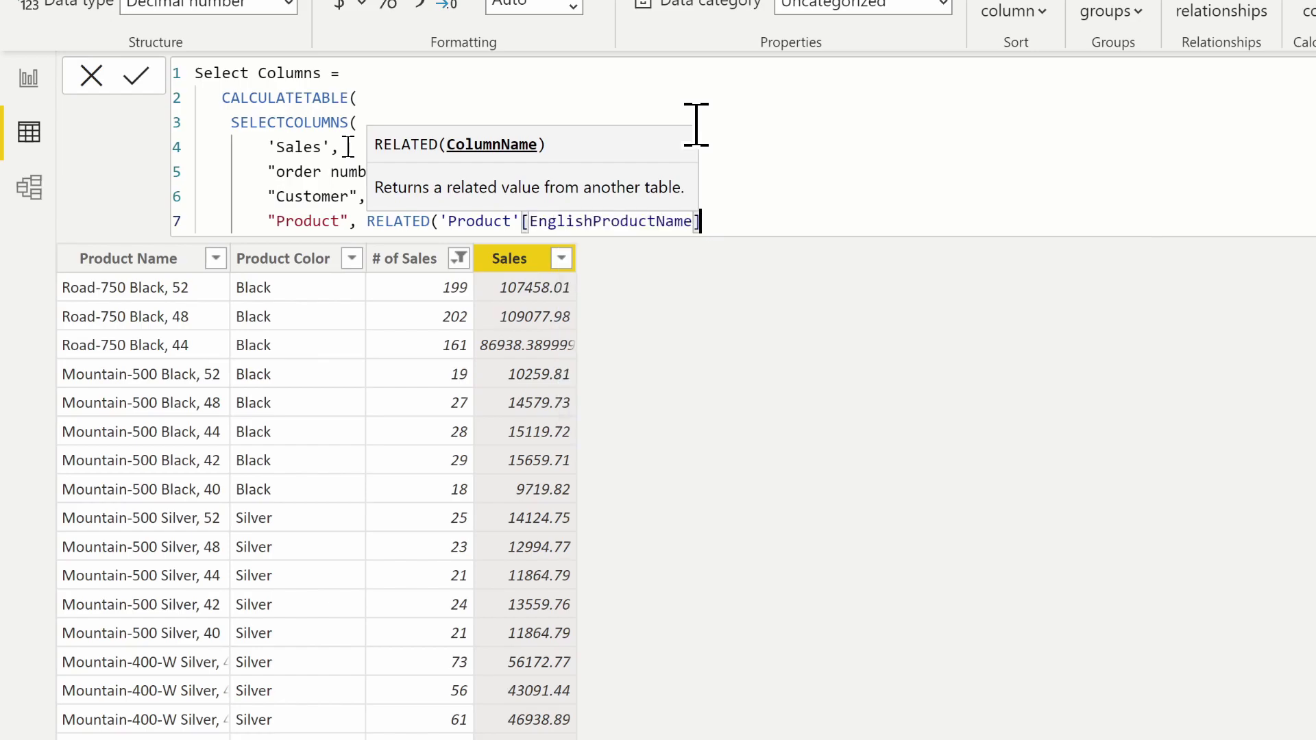
pyautogui.write(')')
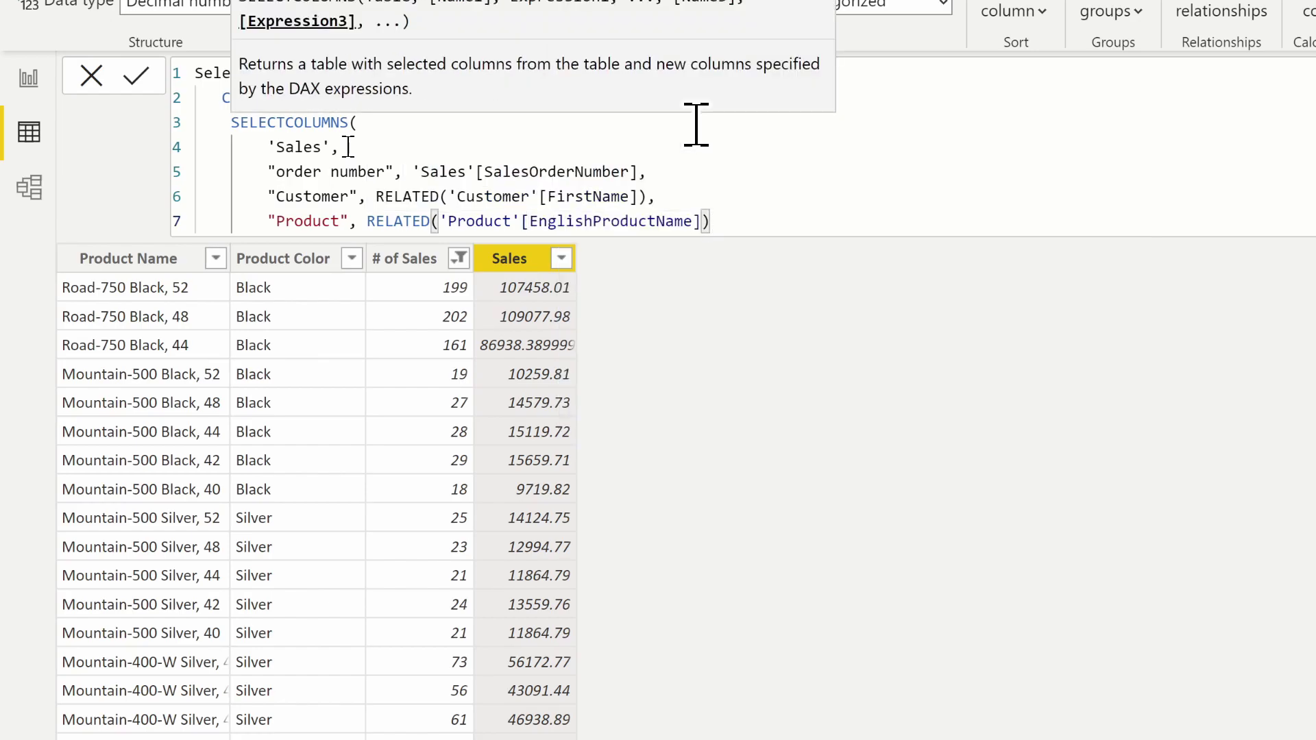
pyautogui.write(',')
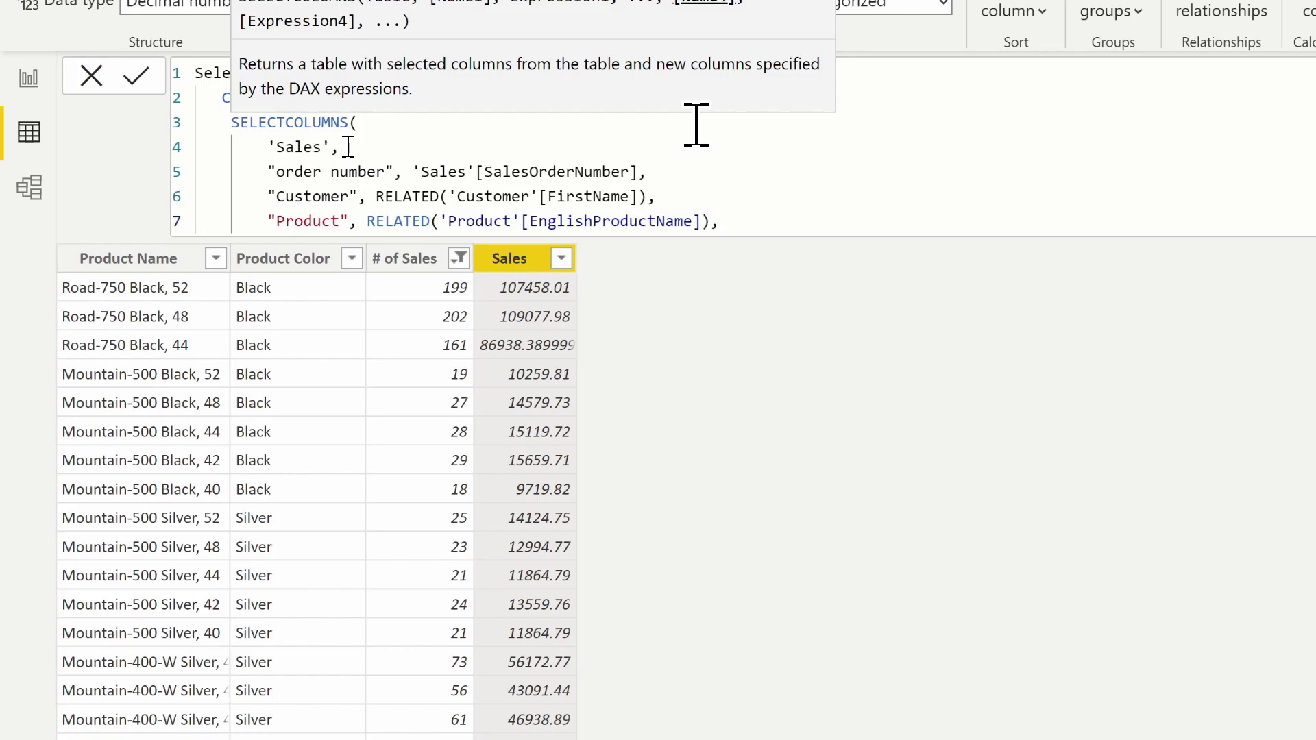
pyautogui.press('Return')
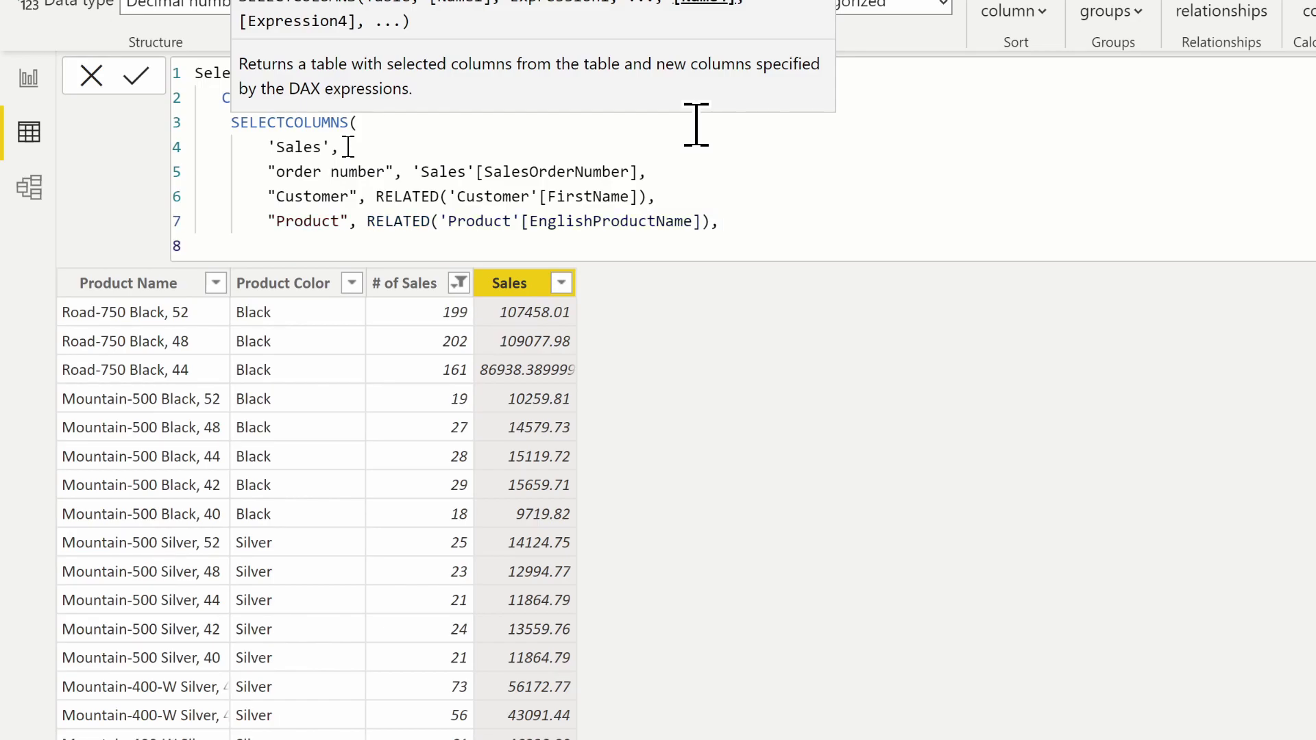
# Add a "Line Amount" column as 'Sales'[OrderQuantity] * 'Sales'[UnitPrice], closing SELECTCOLUMNS.
pyautogui.press('Escape')
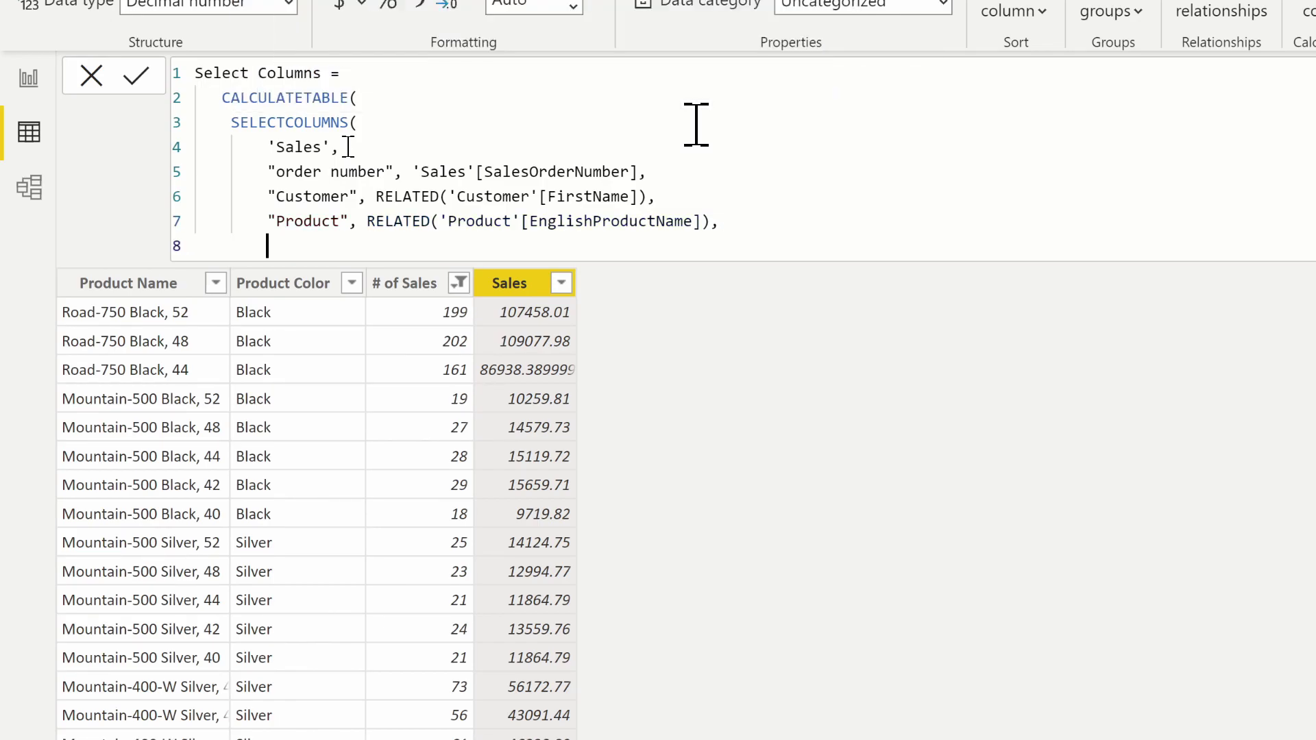
pyautogui.write('"Line Amount')
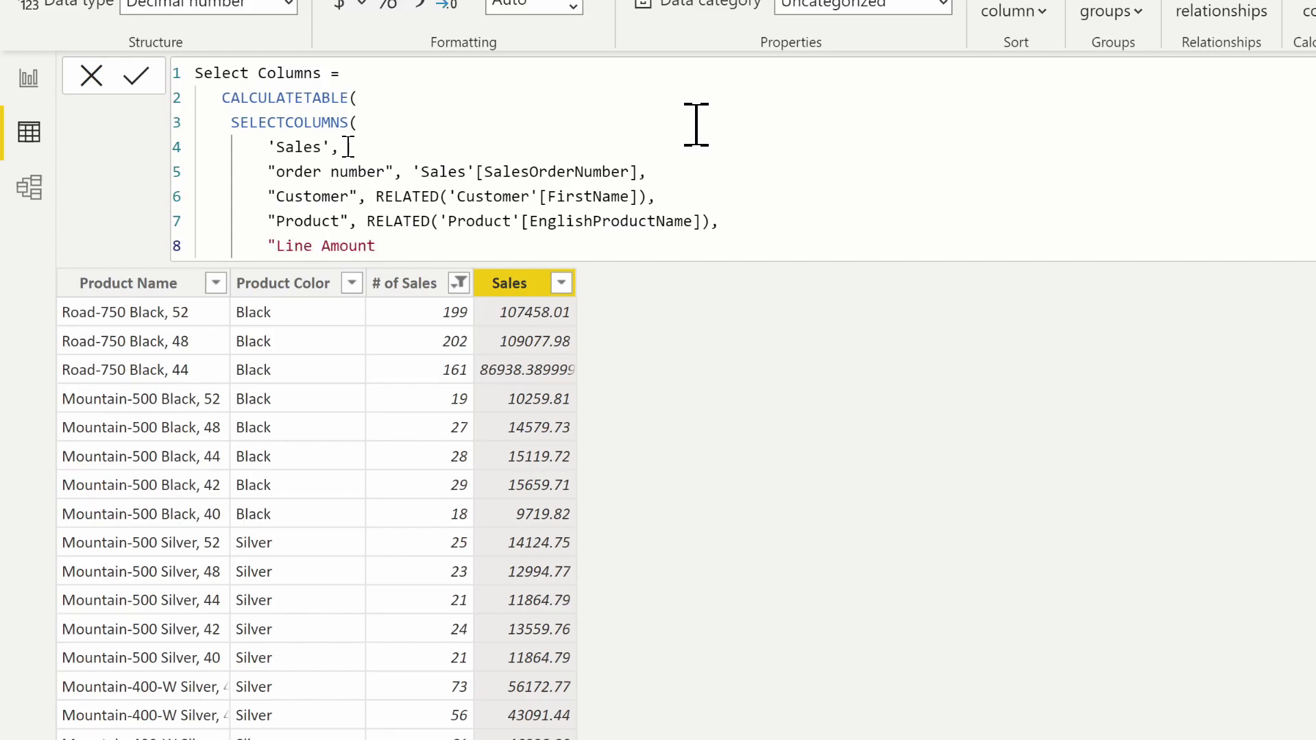
pyautogui.write('",')
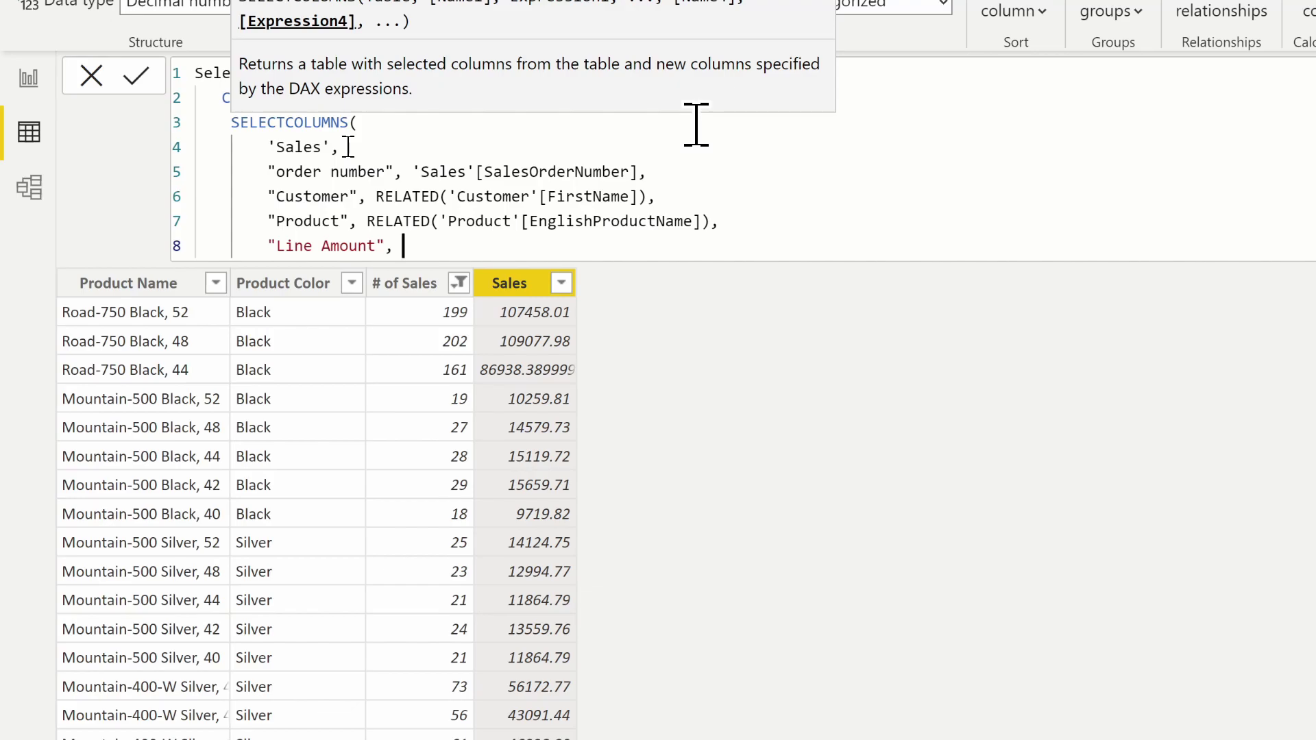
pyautogui.write("'s")
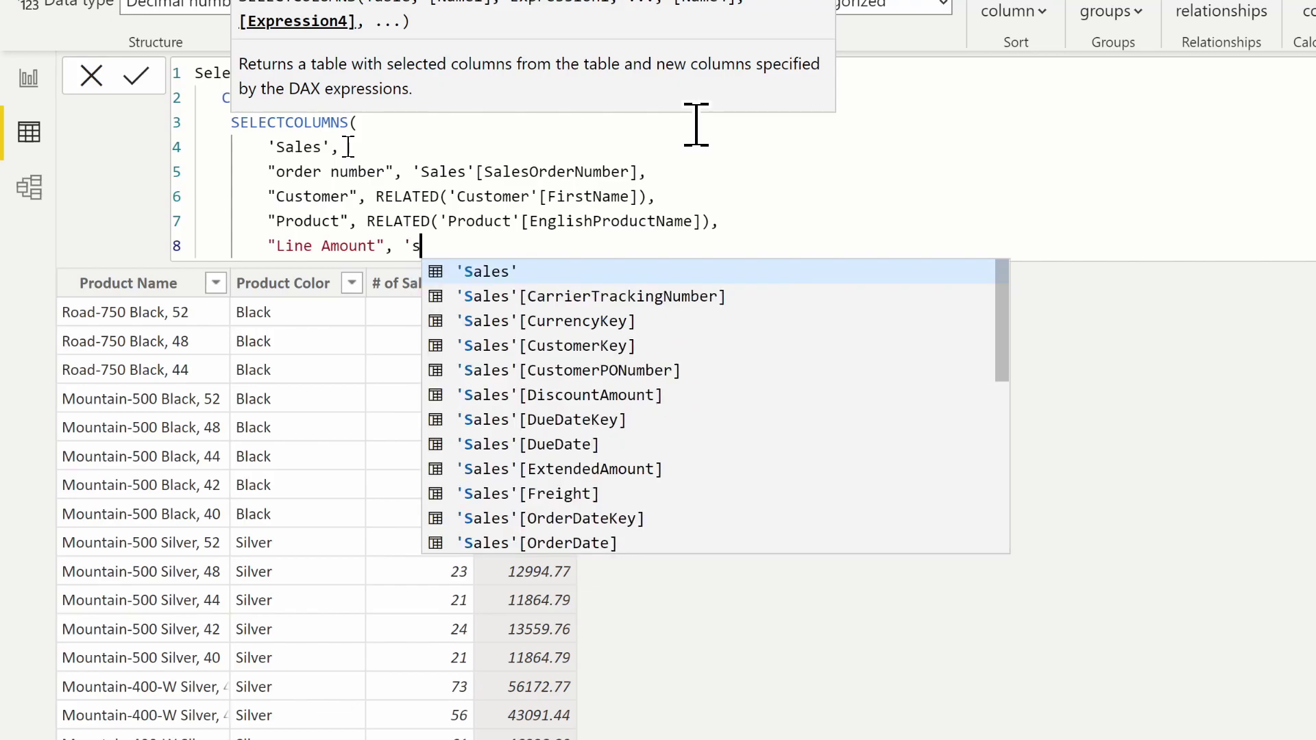
pyautogui.press('Tab')
pyautogui.write('[or')
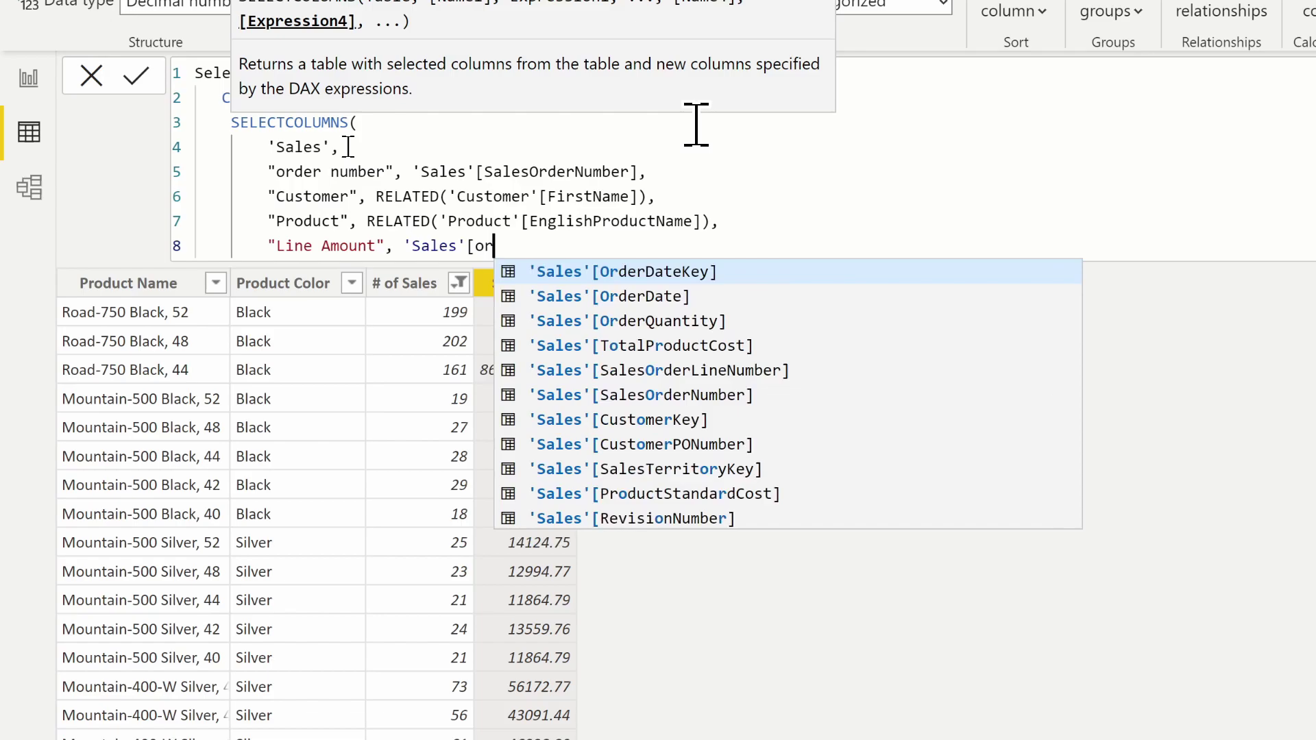
pyautogui.press('Down')
pyautogui.press('Down')
pyautogui.press('Tab')
pyautogui.write('* ')
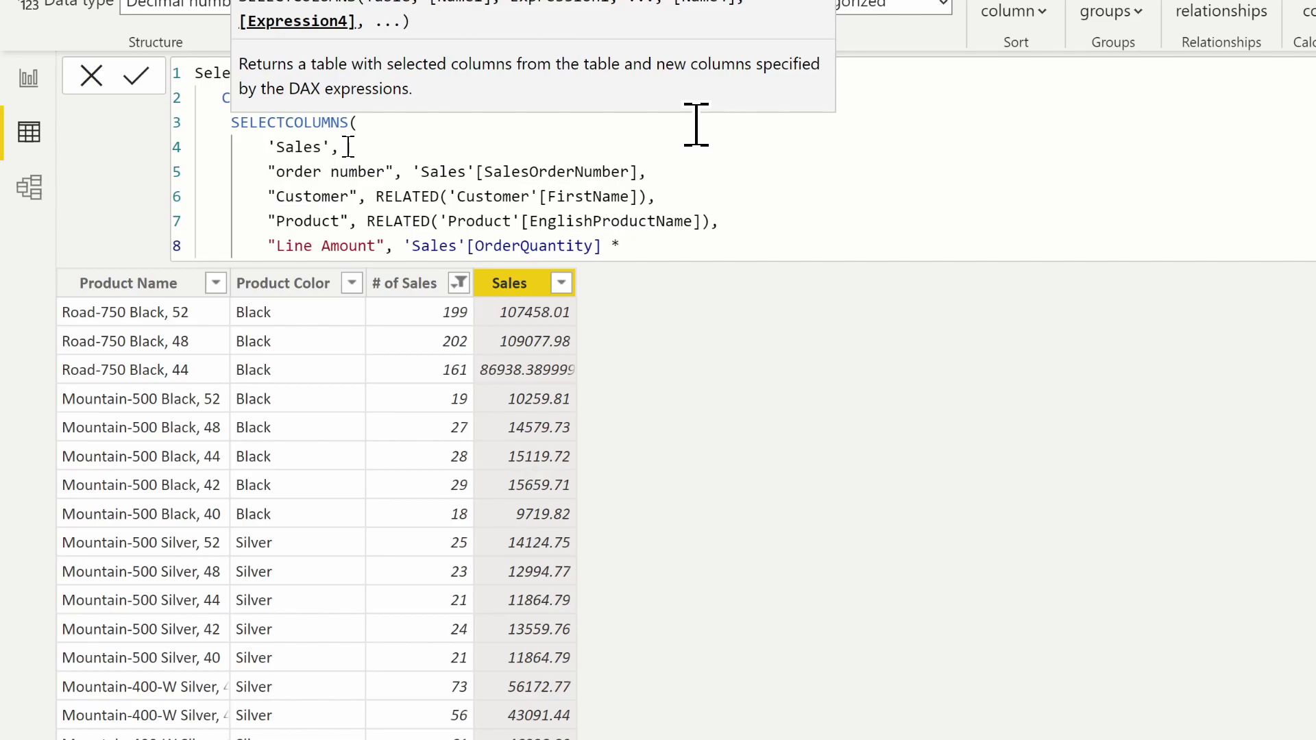
pyautogui.write("'Sales'")
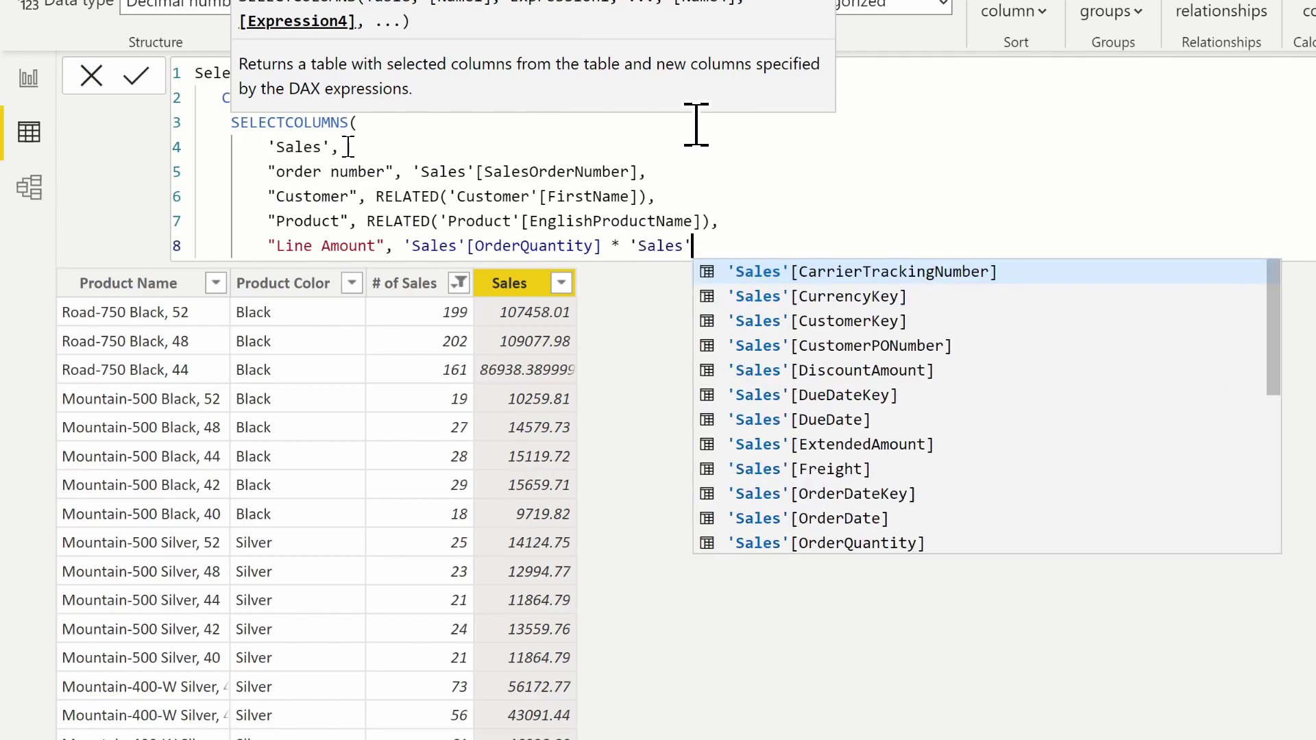
pyautogui.write('[')
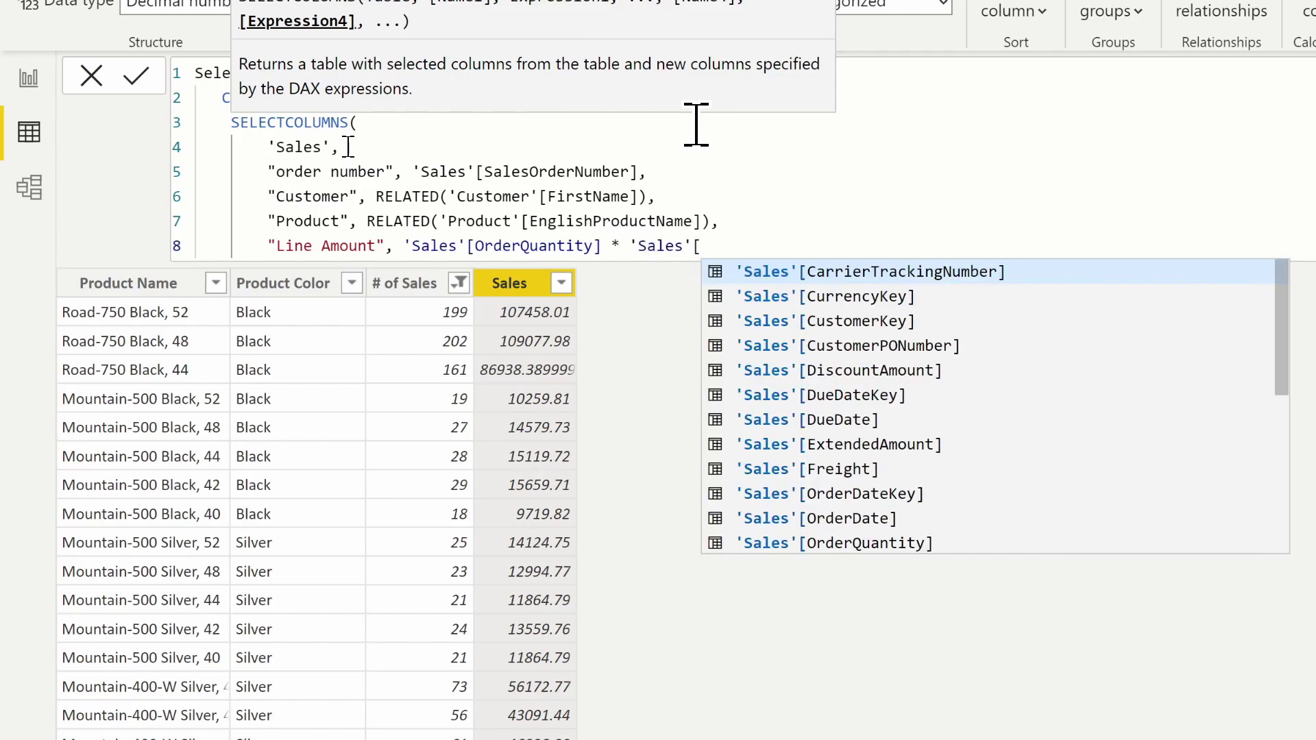
pyautogui.write('un')
pyautogui.press('Down')
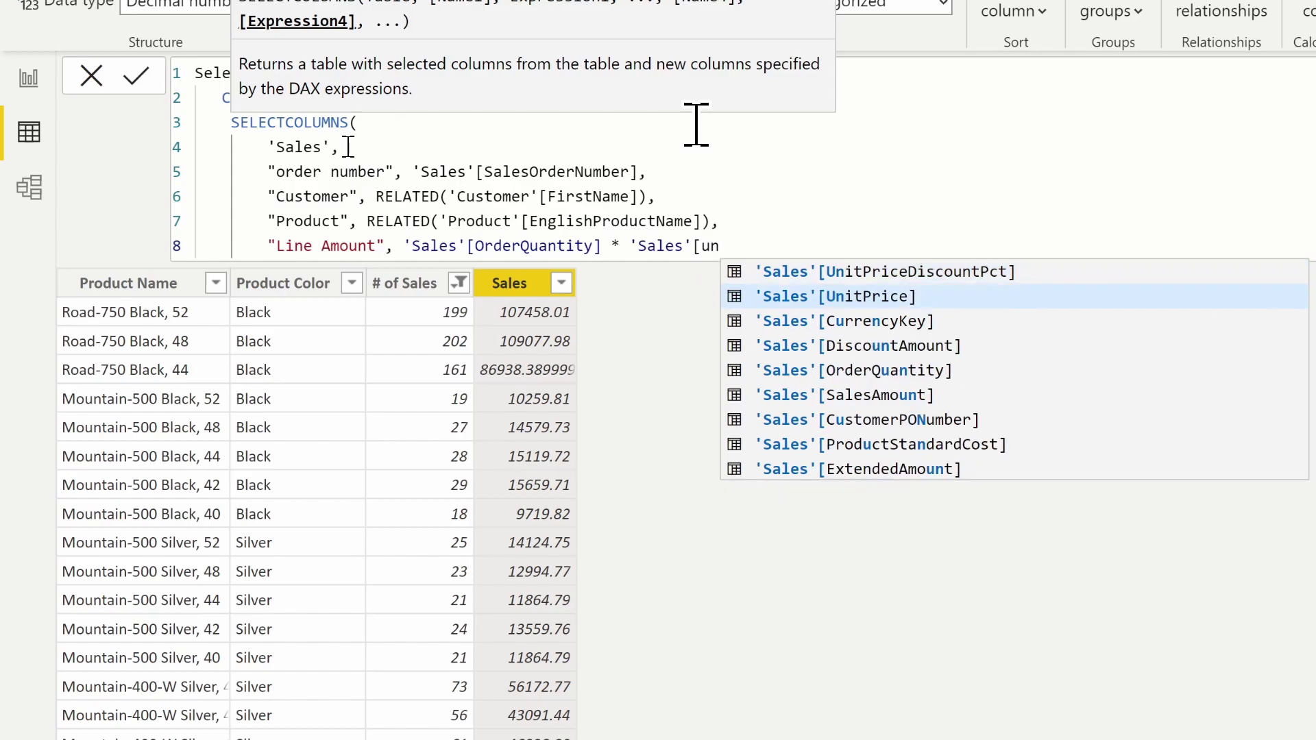
pyautogui.press('Tab')
pyautogui.write('))')
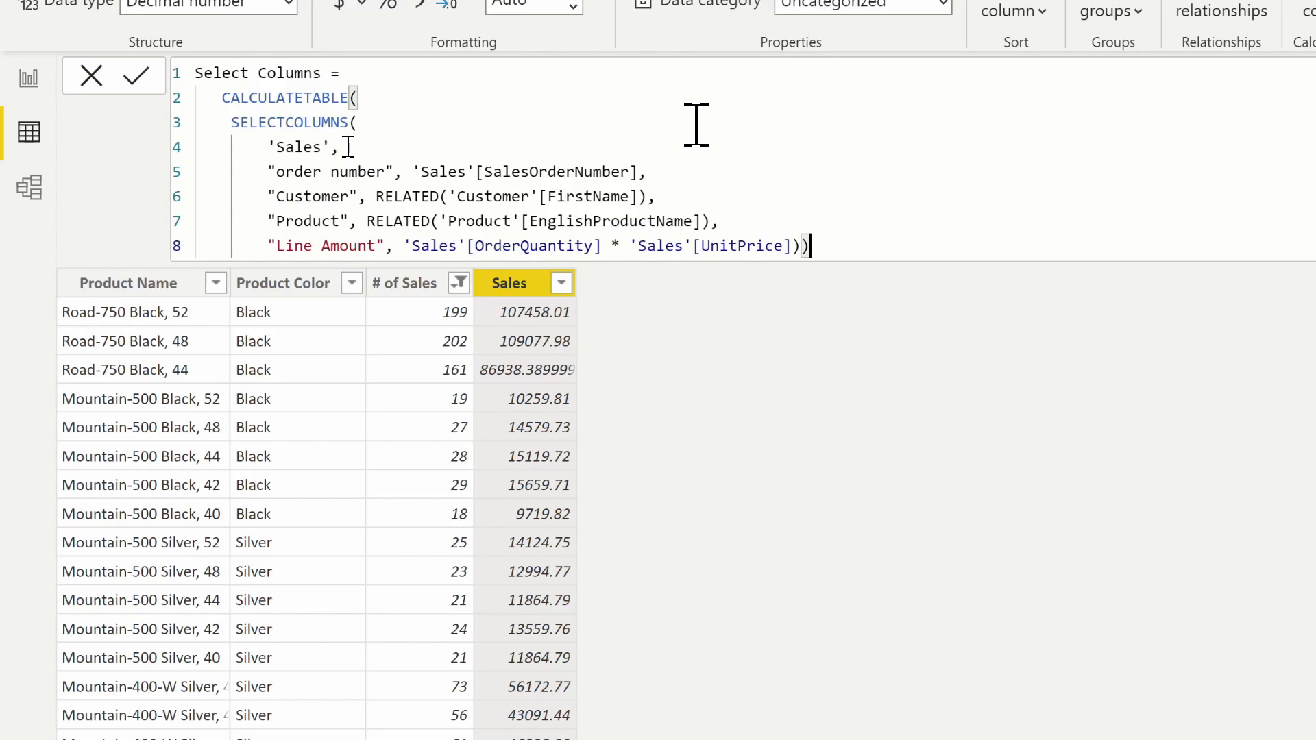
pyautogui.press('BackSpace')
pyautogui.write(',')
pyautogui.press('Return')
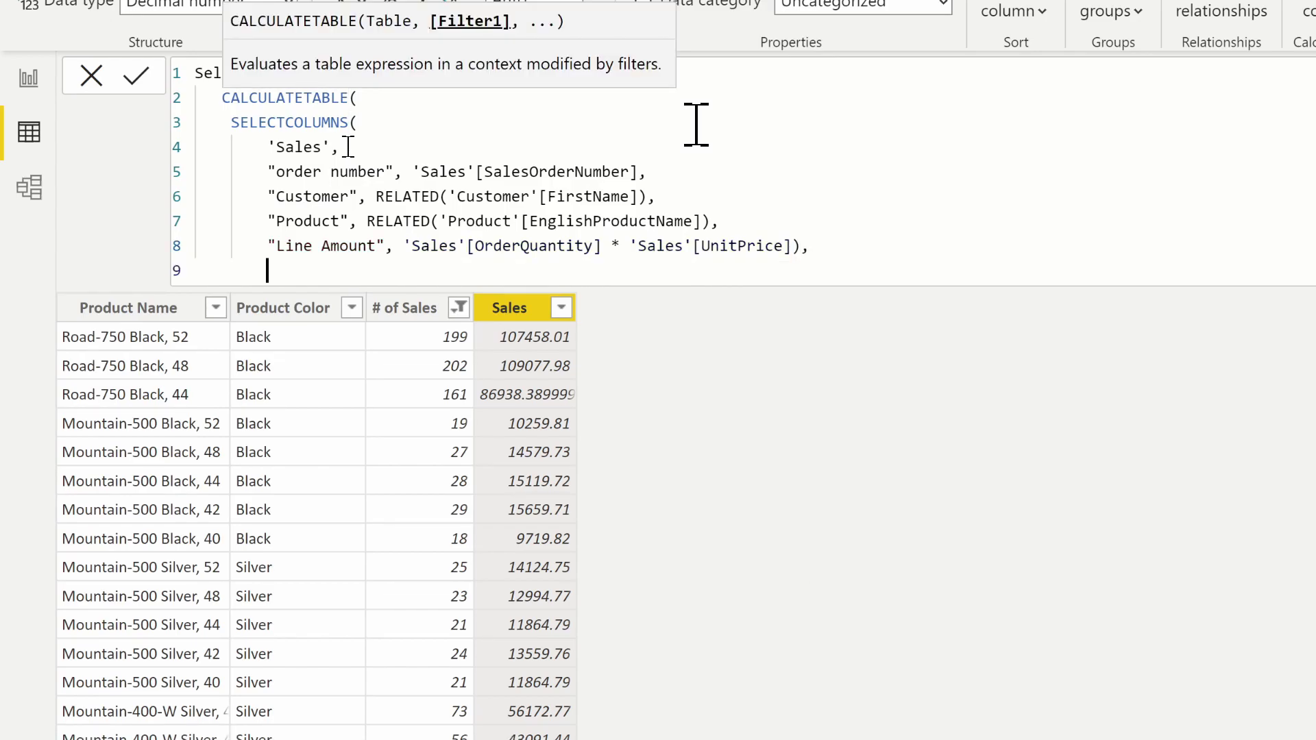
# Add the CALCULATETABLE filter 'Customer'[MaritalStatus] = "S" and close the formula.
pyautogui.write("'c")
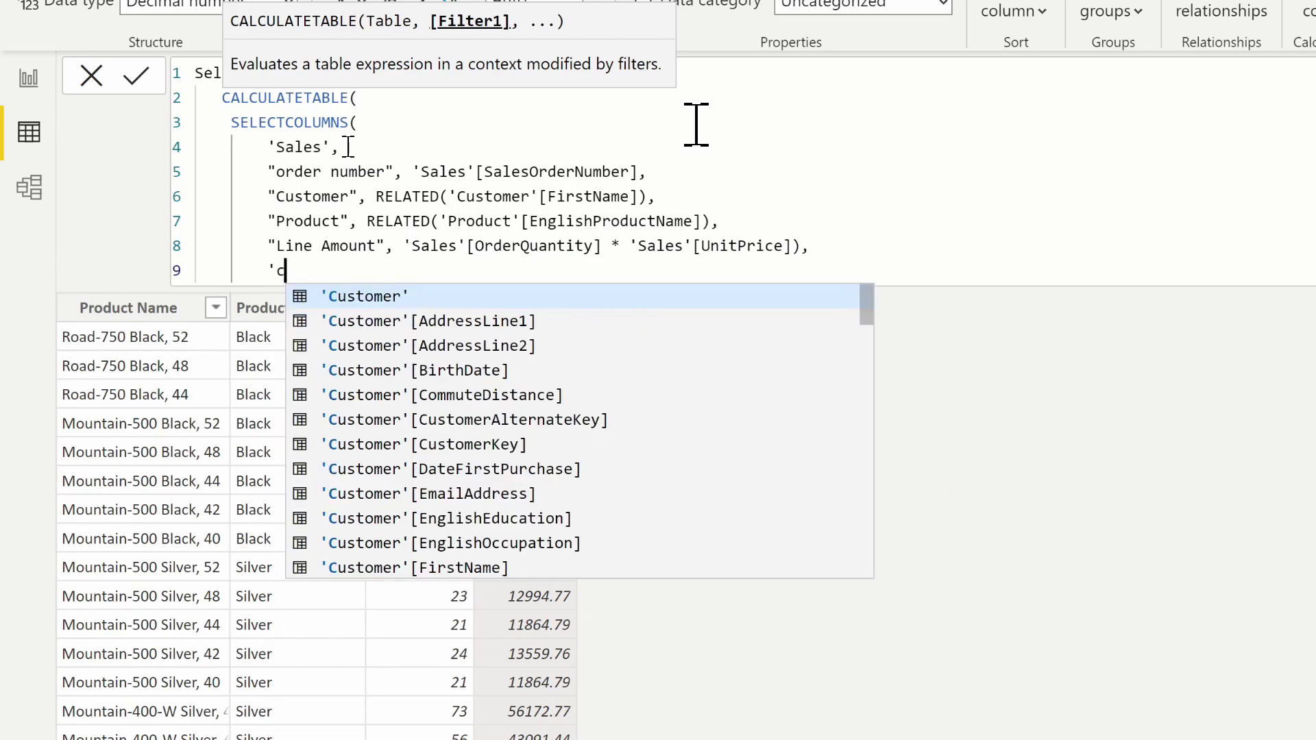
pyautogui.press('Tab')
pyautogui.write('[m')
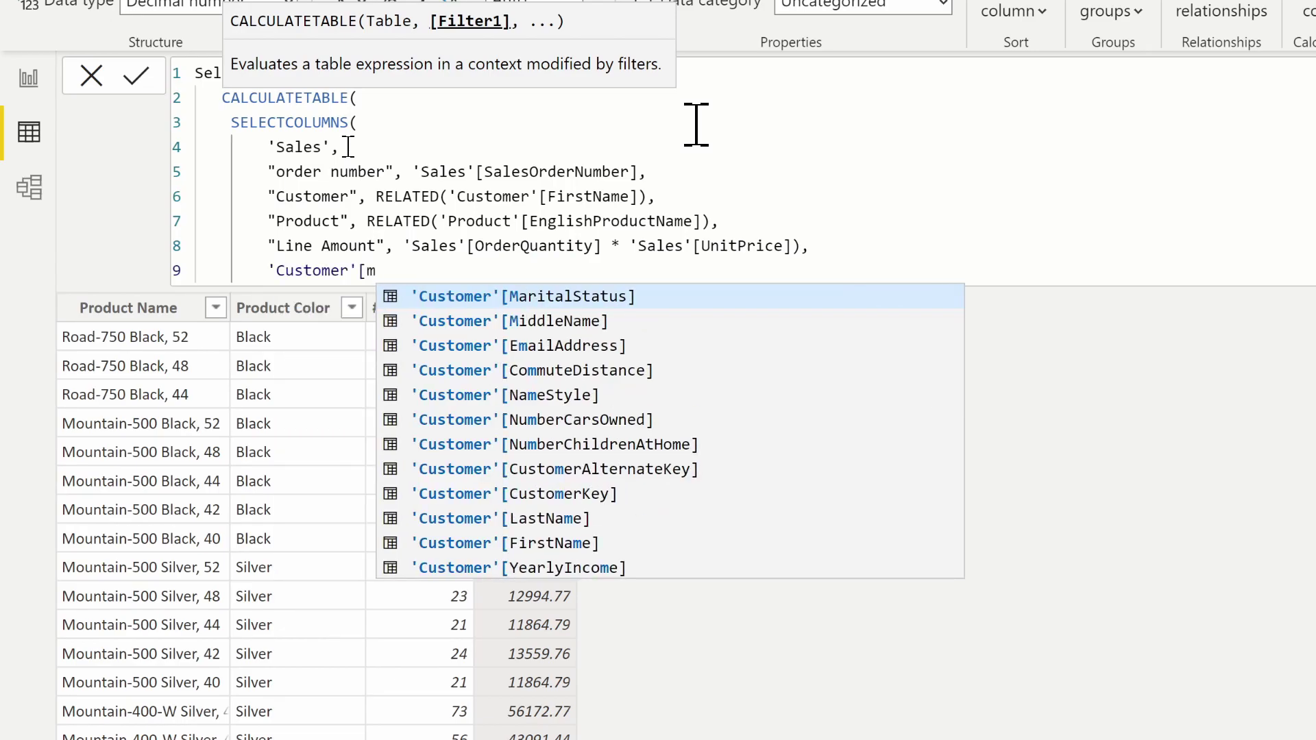
pyautogui.press('Tab')
pyautogui.write('= "S')
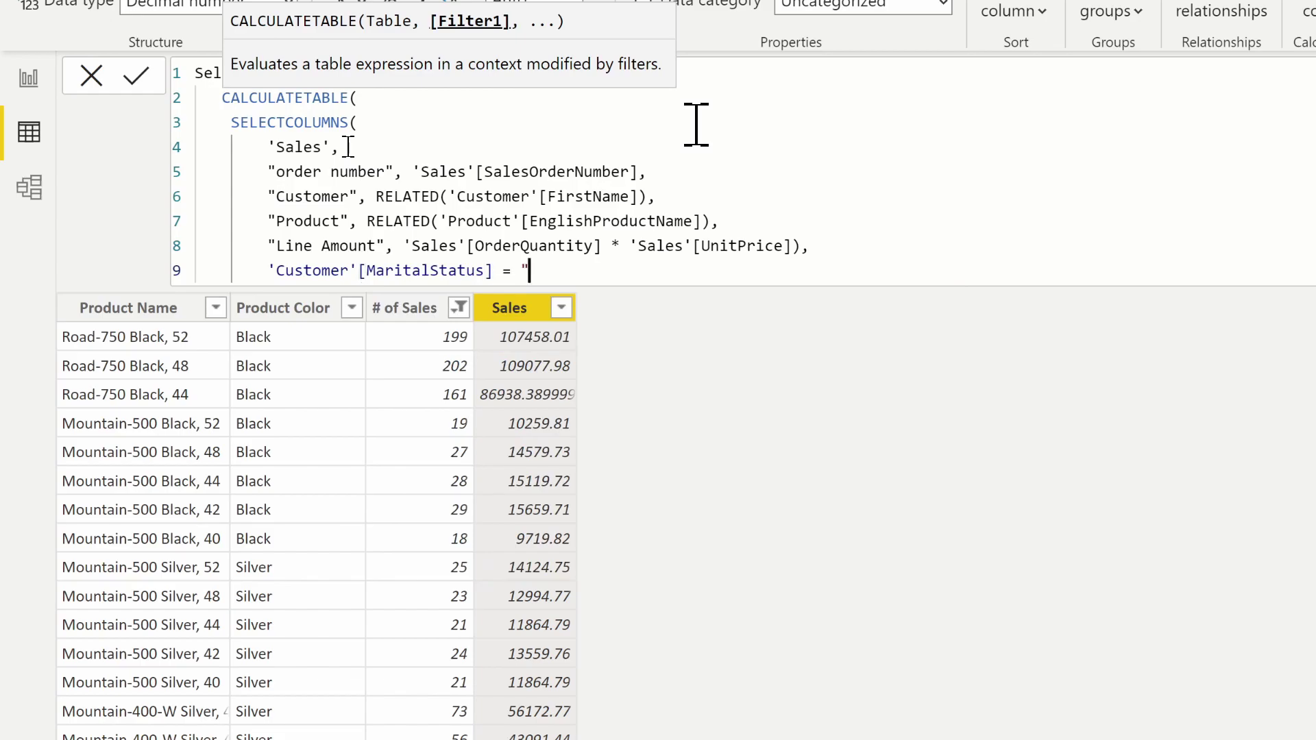
pyautogui.write('")')
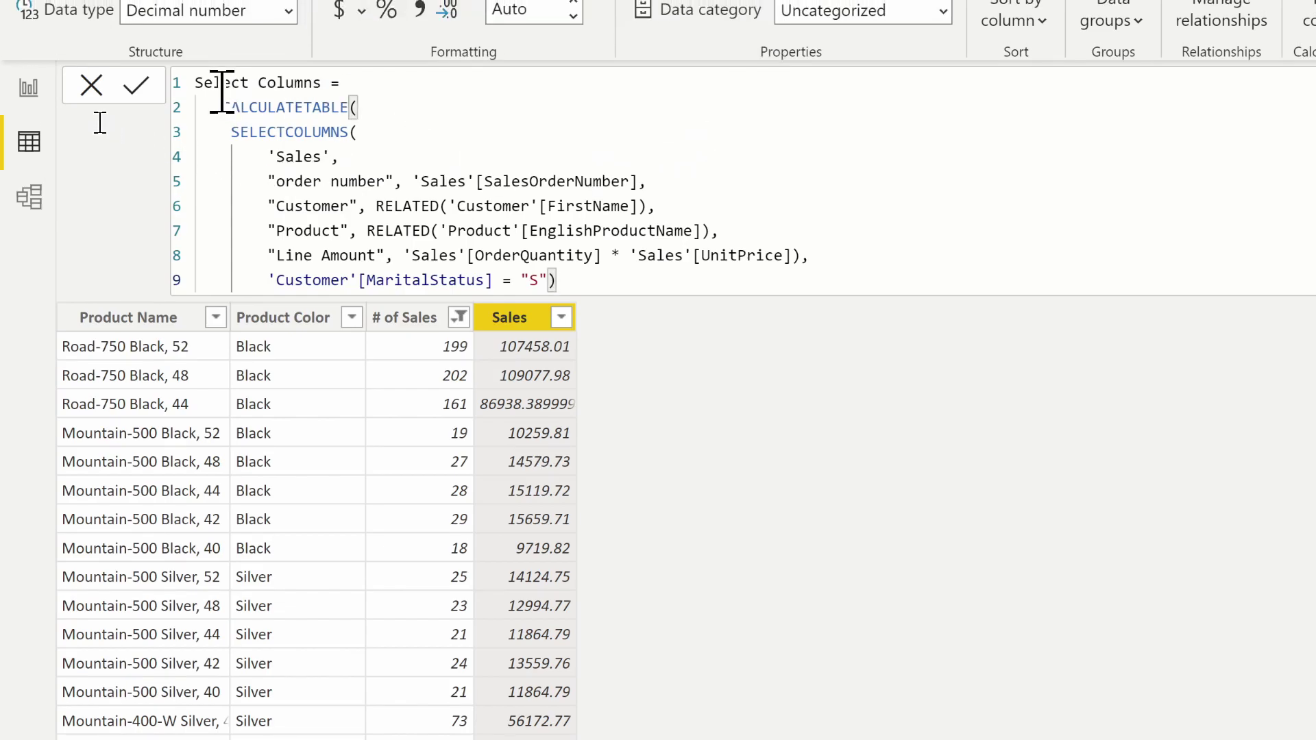
# Commit the SELECTCOLUMNS formula filtered to MaritalStatus "S" to fill the Select Columns table.
pyautogui.click(137, 103)
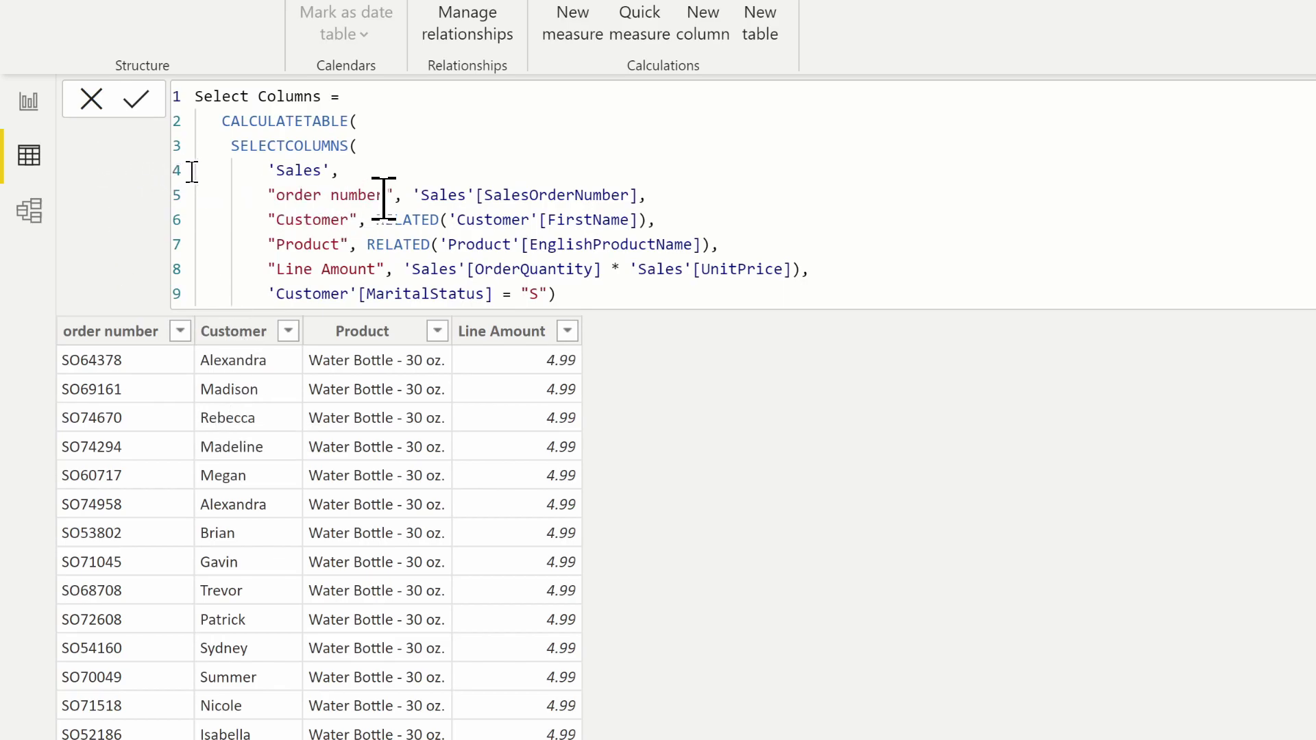
# Delete the "order number" and "Product" labels, leaving bare SalesOrderNumber and RELATED references.
pyautogui.click(407, 194)
pyautogui.moveTo(407, 195); pyautogui.dragTo(270, 195)
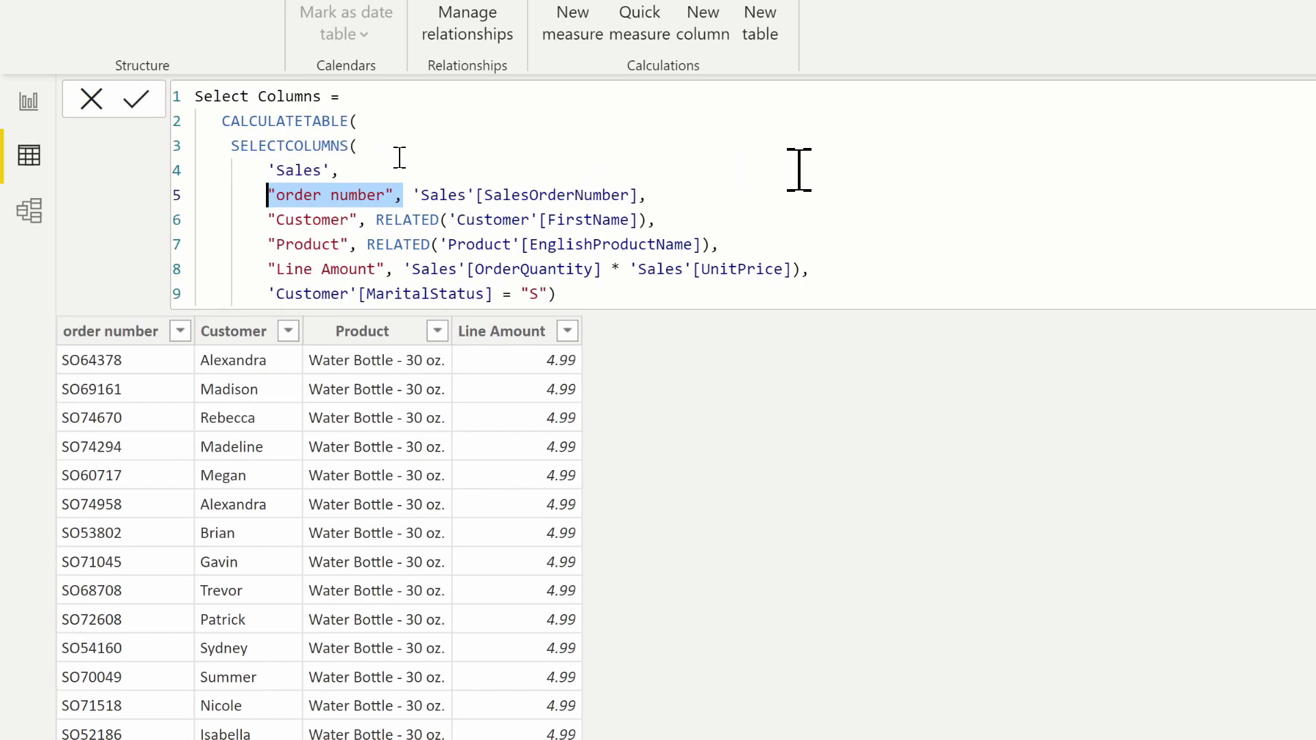
pyautogui.press('BackSpace')
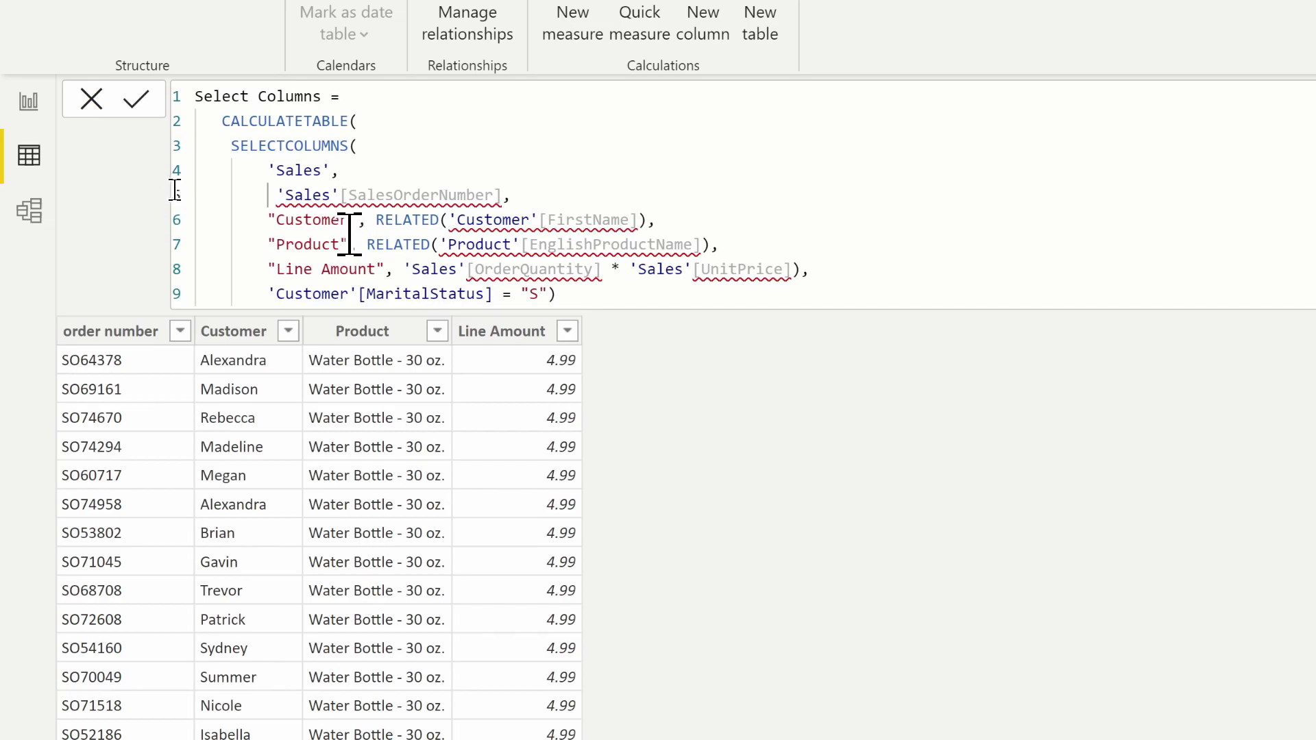
pyautogui.moveTo(358, 245); pyautogui.dragTo(269, 245)
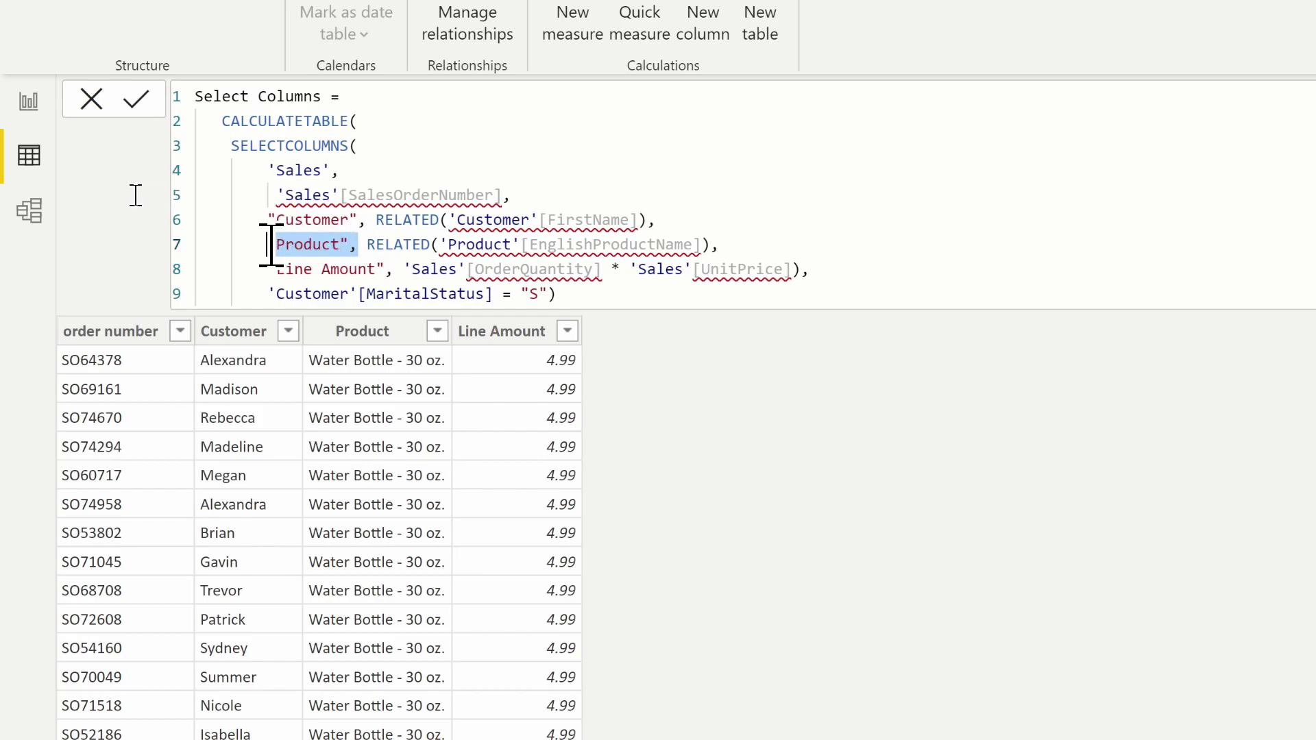
pyautogui.press('BackSpace')
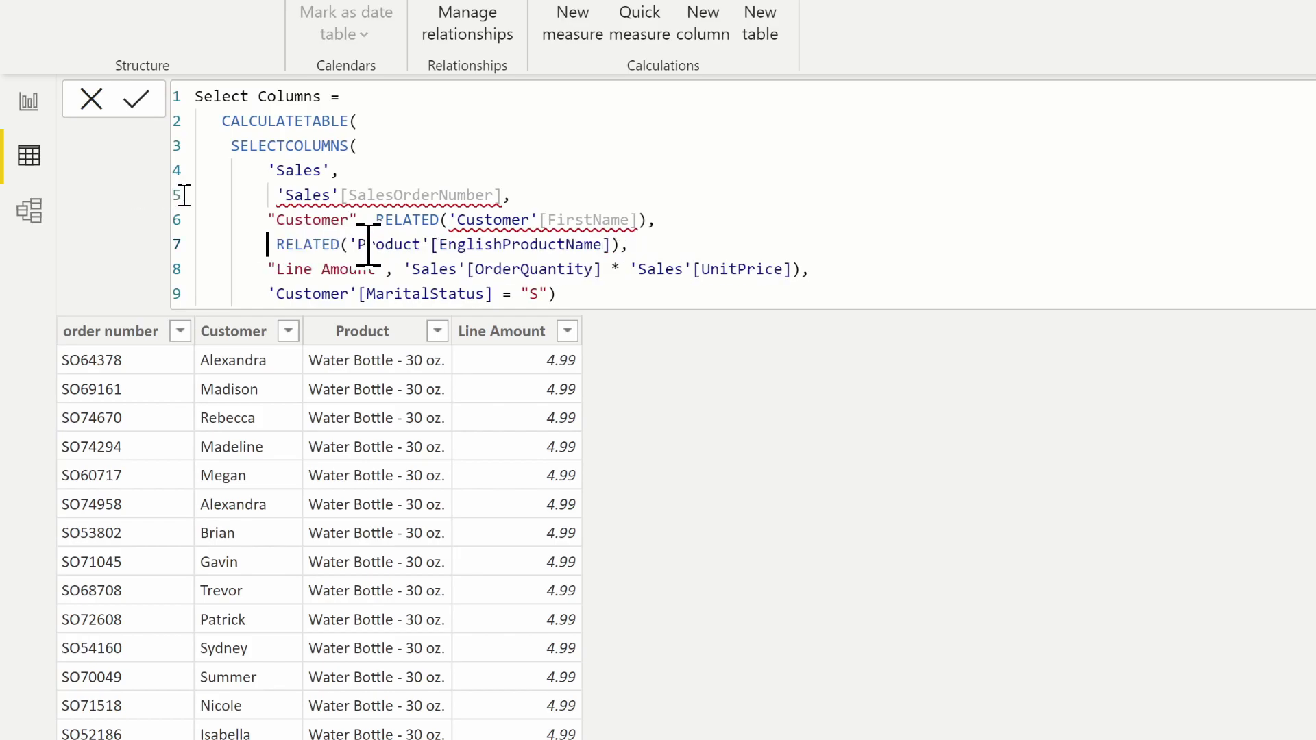
pyautogui.press('Delete')
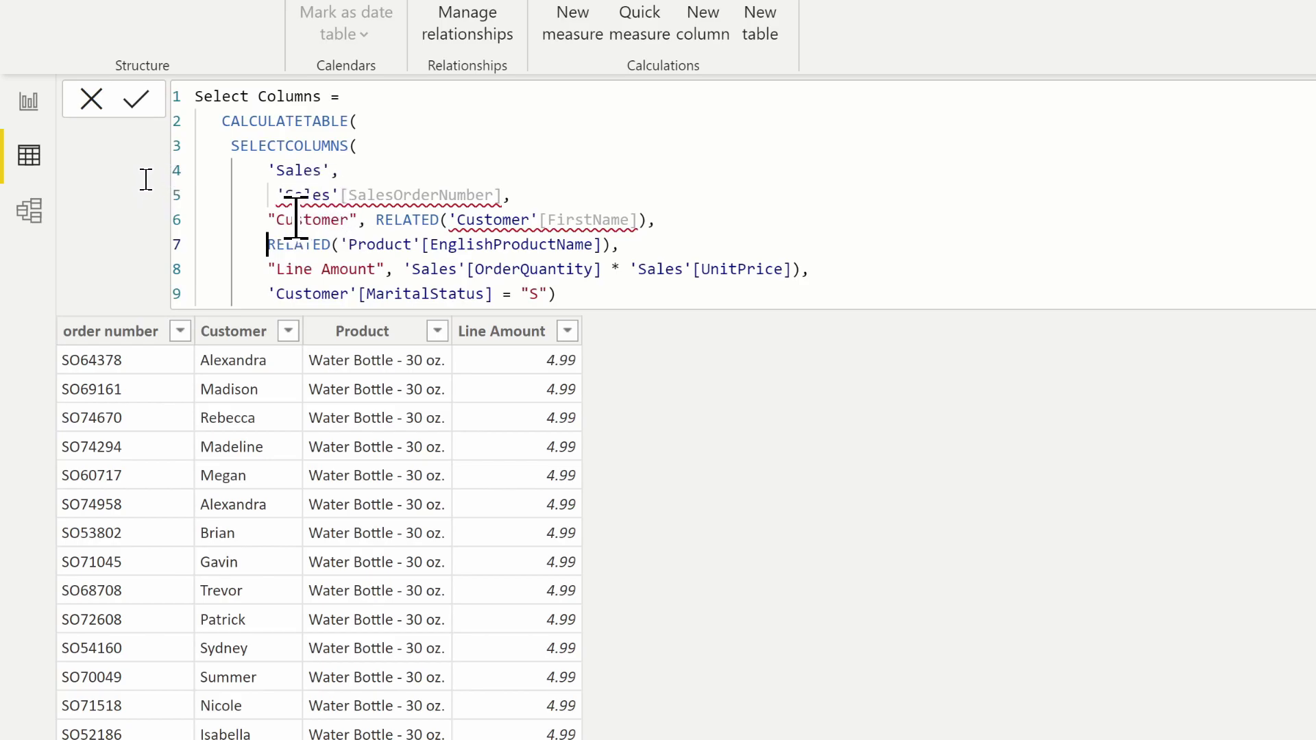
# Recommit the formula so columns appear as Sales_SalesOrderNumber and Product_EnglishProductName, 27,125 rows.
pyautogui.click(138, 103)
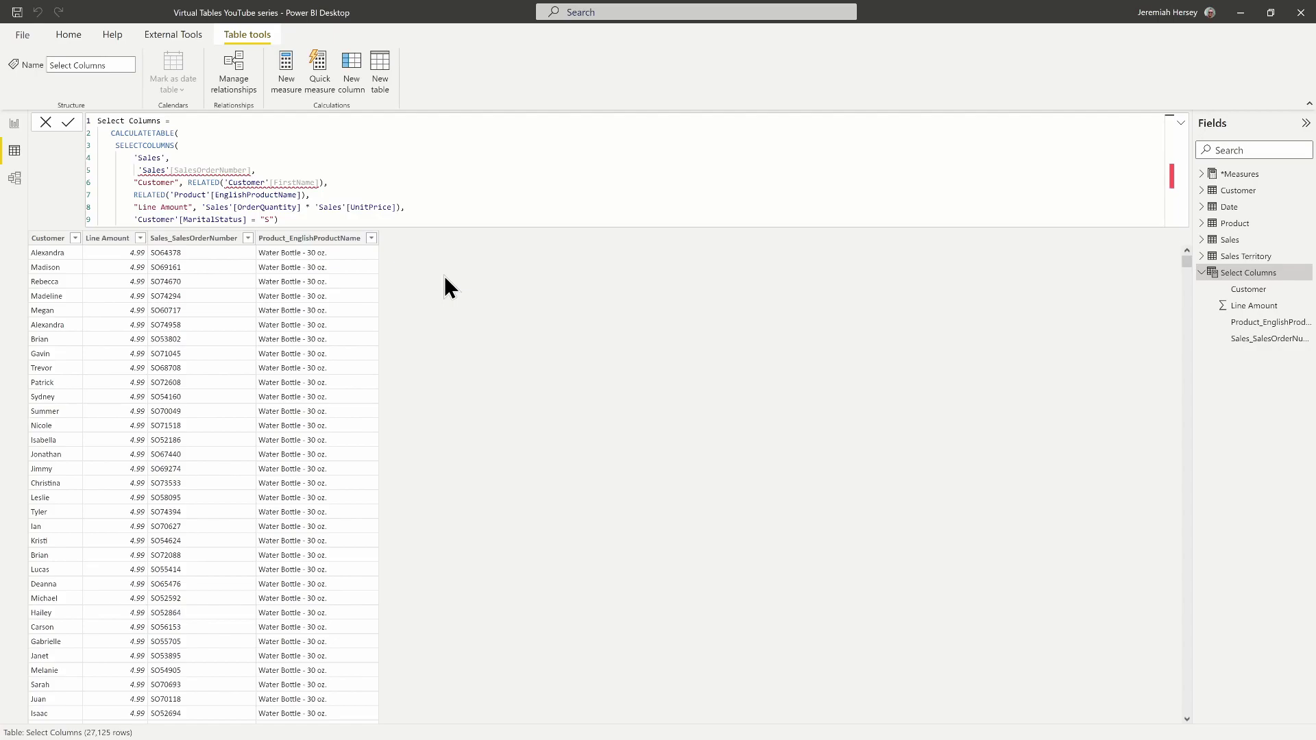
pyautogui.moveTo(186, 173)
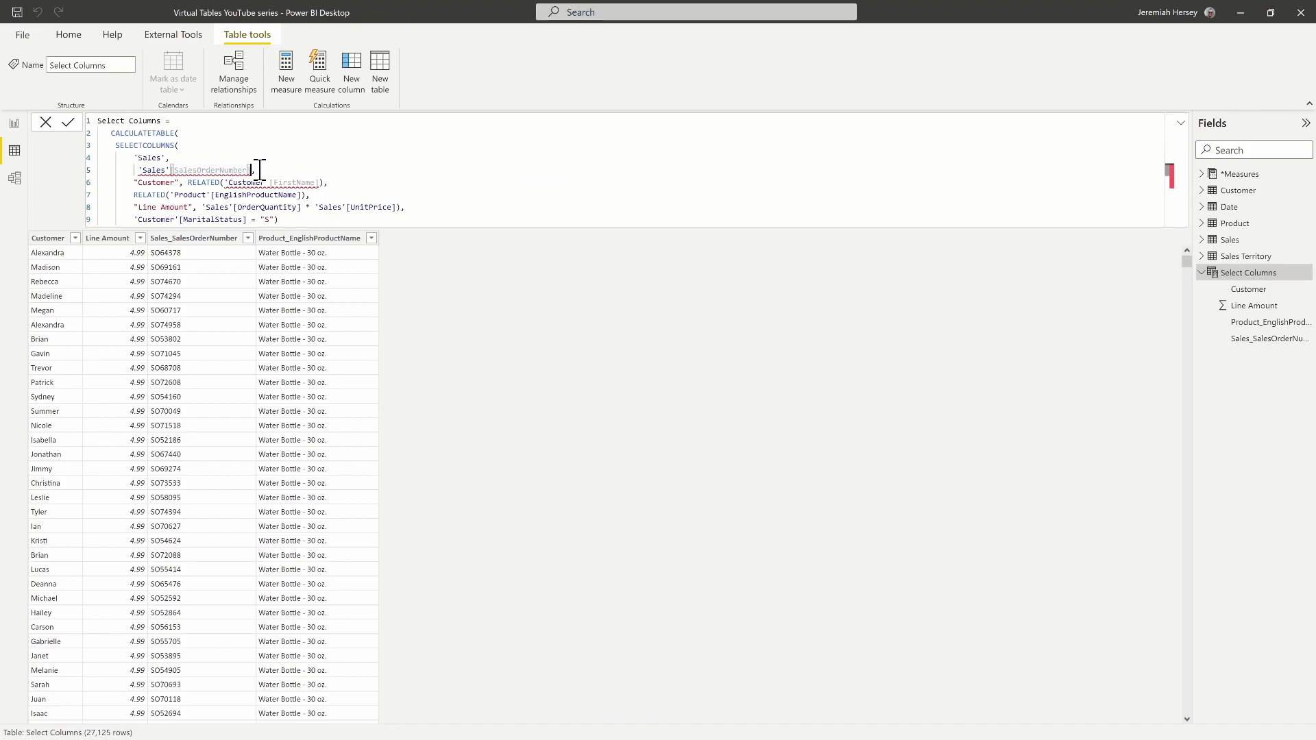
pyautogui.write('& "')
pyautogui.write('"')
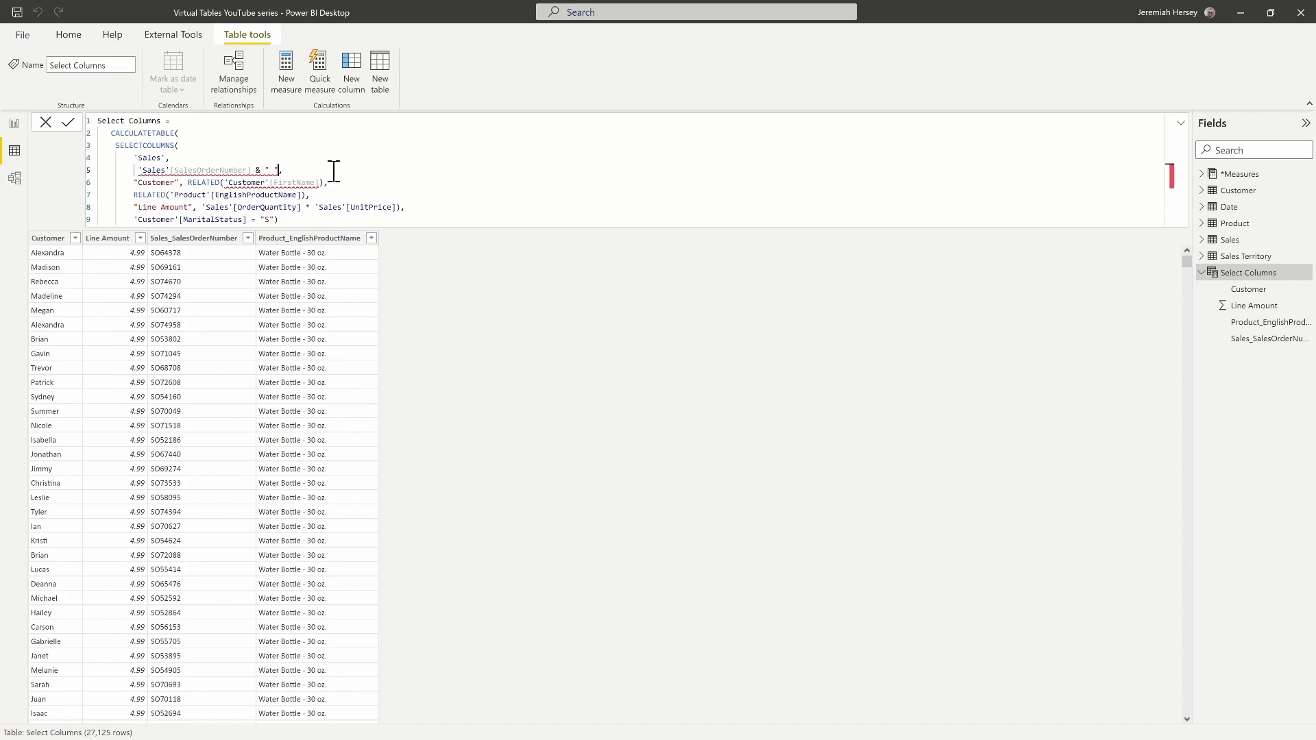
pyautogui.click(69, 123)
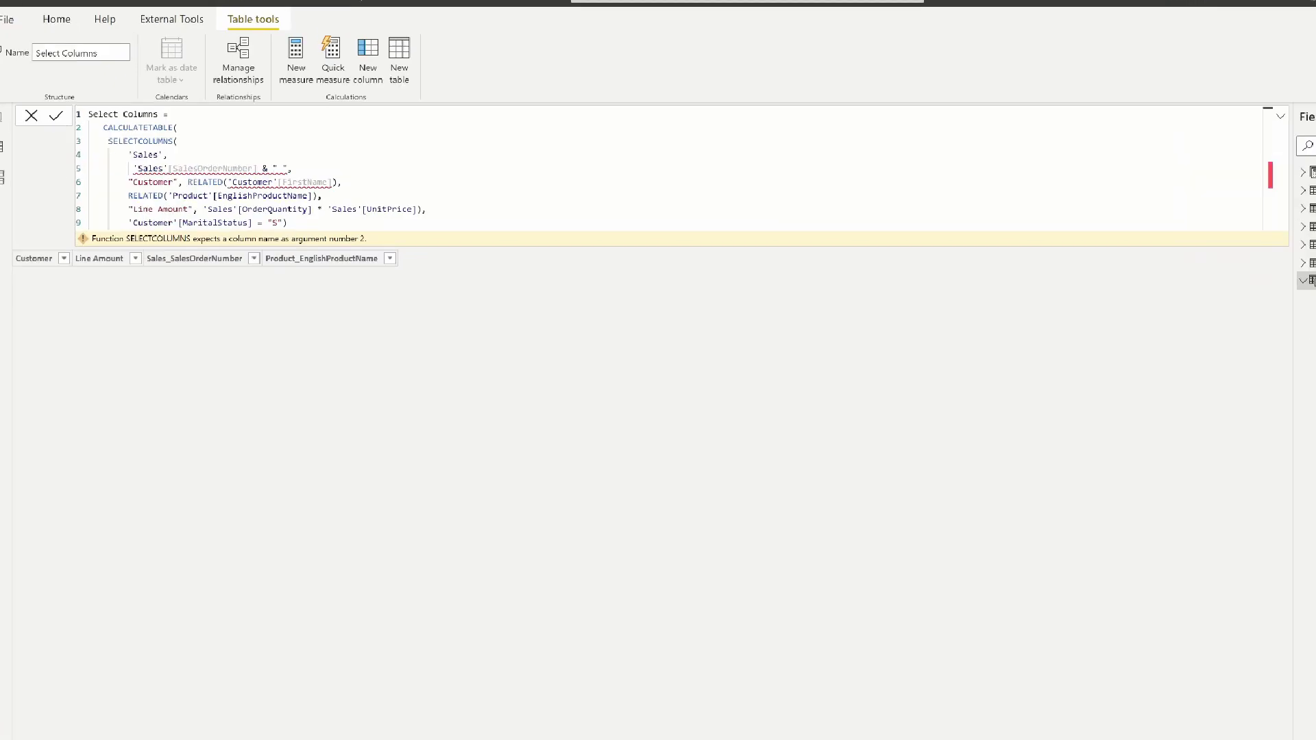
pyautogui.moveTo(287, 158); pyautogui.dragTo(355, 115)
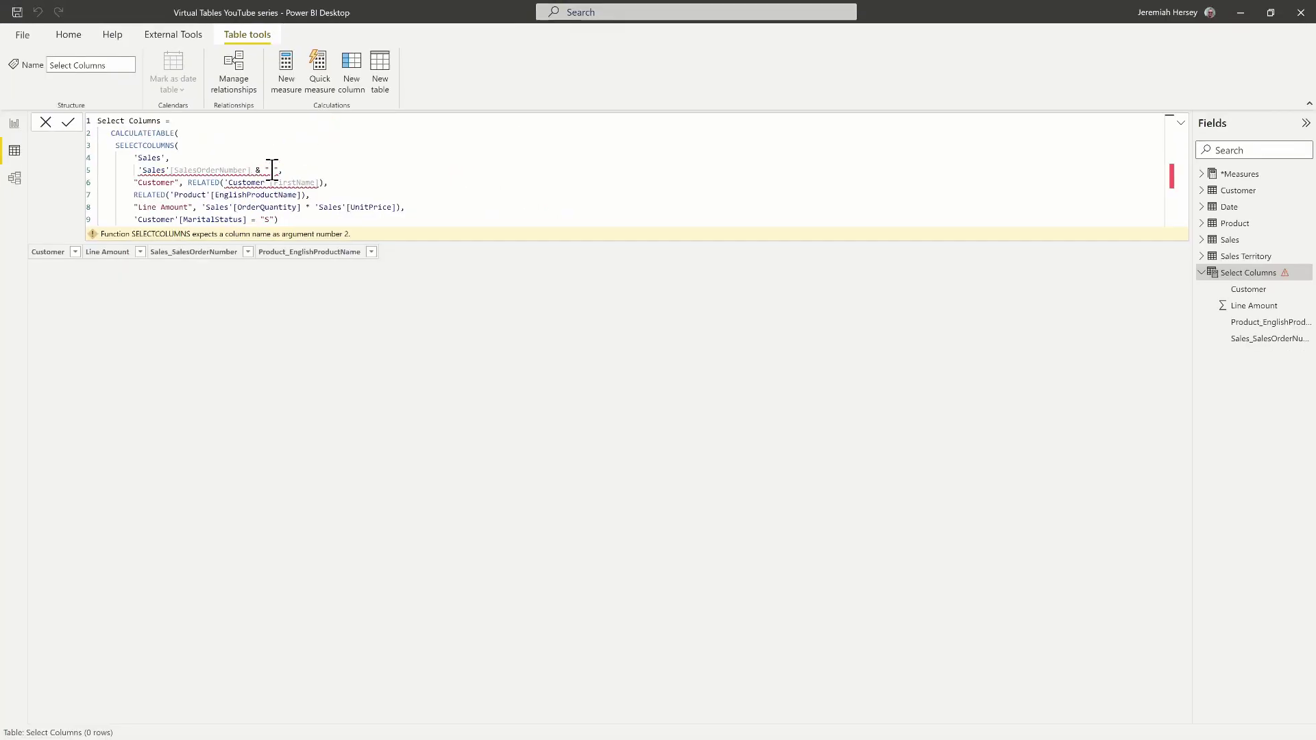
pyautogui.press('BackSpace')
pyautogui.press('BackSpace')
pyautogui.press('BackSpace')
pyautogui.press('BackSpace')
pyautogui.press('BackSpace')
pyautogui.press('BackSpace')
pyautogui.click(69, 123)
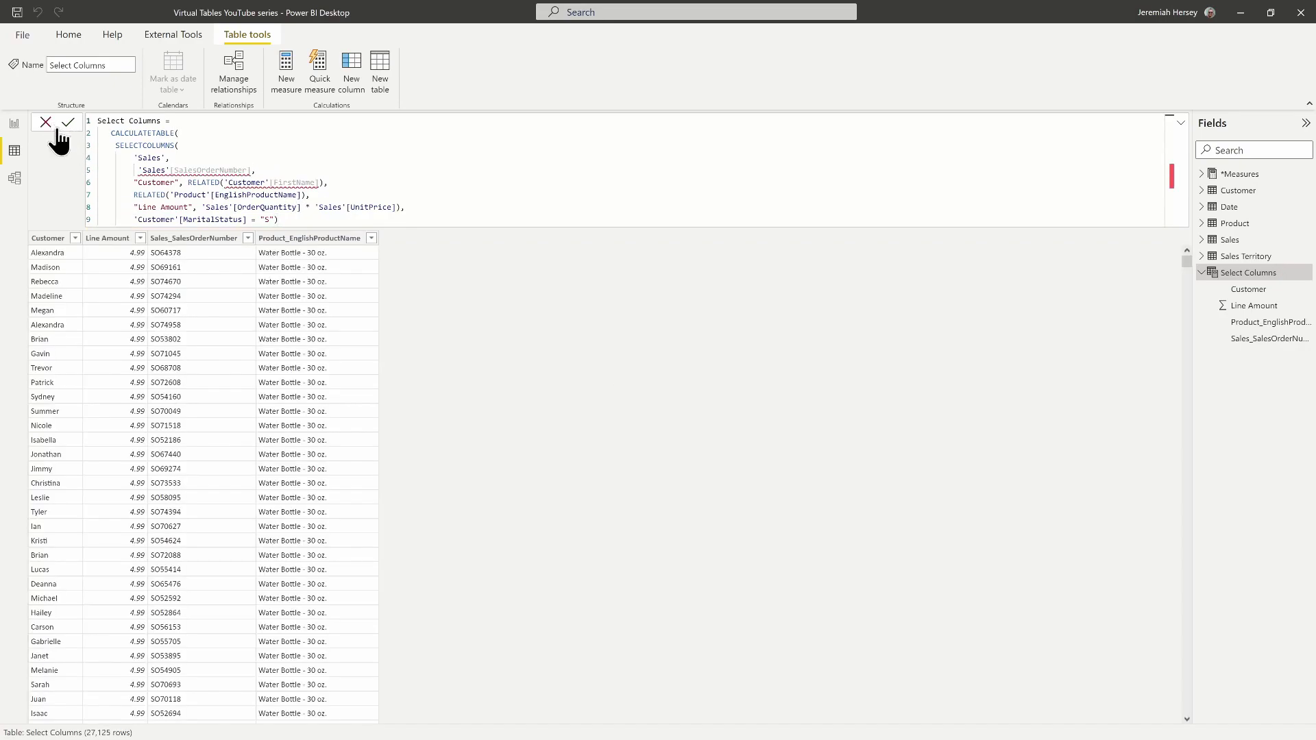